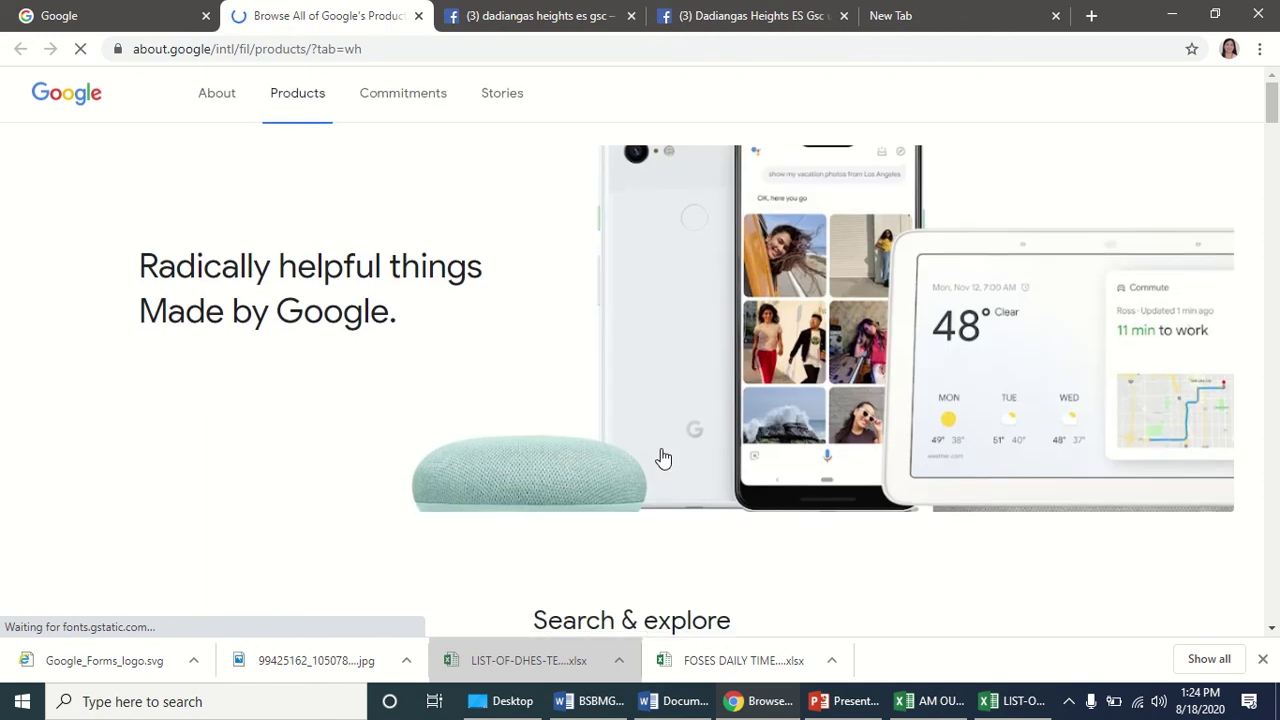
# Find Google Forms among Google's products, open its about page, then close it.
pyautogui.scroll(-15, 662, 458)
pyautogui.scroll(-10, 662, 458)
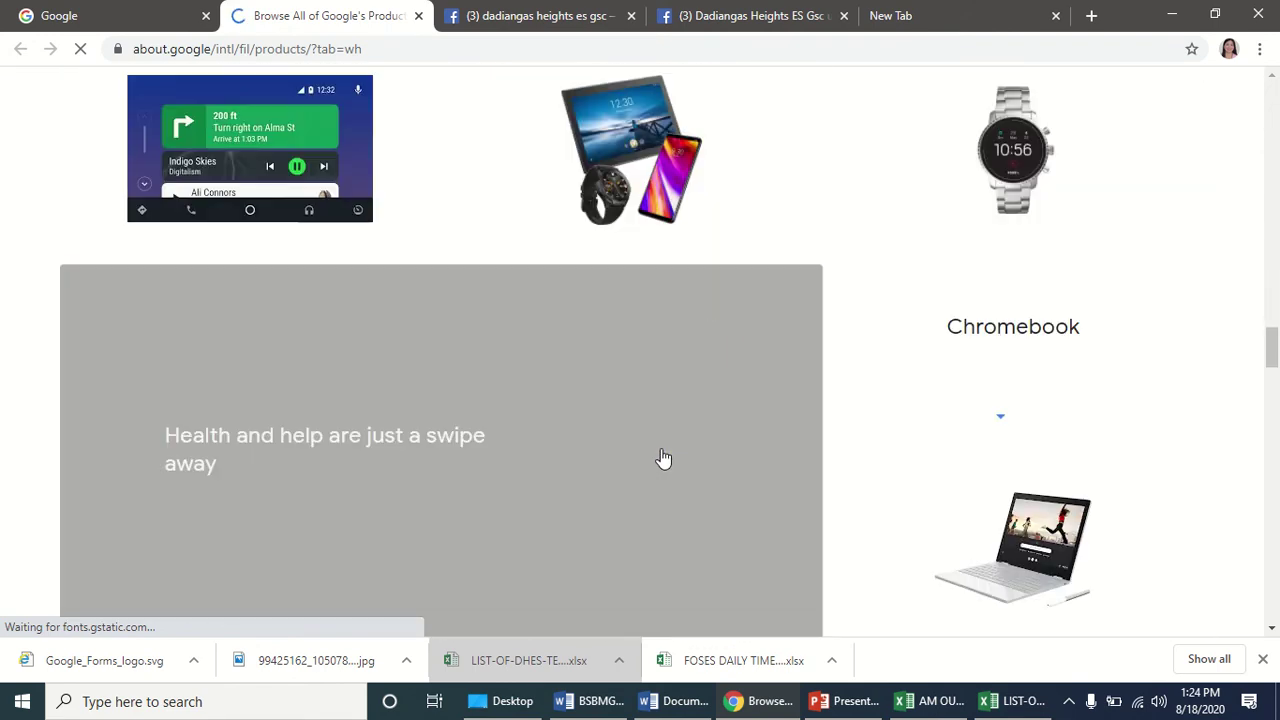
pyautogui.scroll(-8, 662, 458)
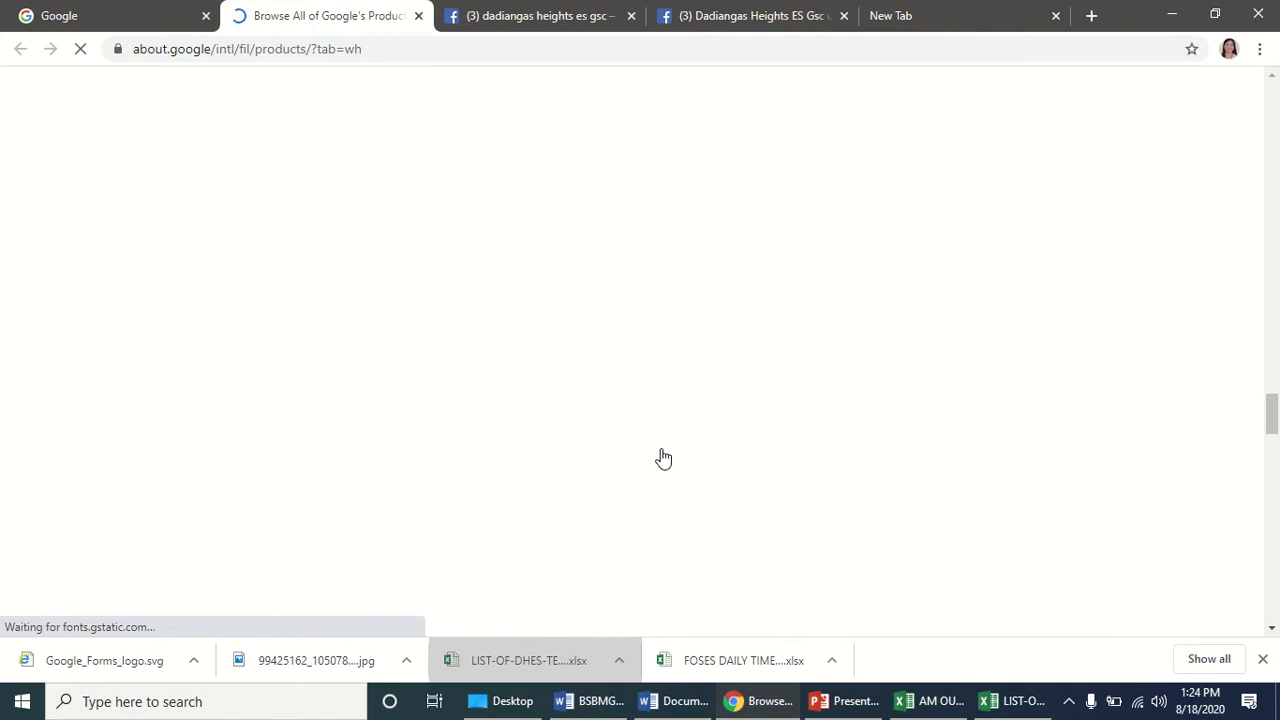
pyautogui.scroll(10, 662, 458)
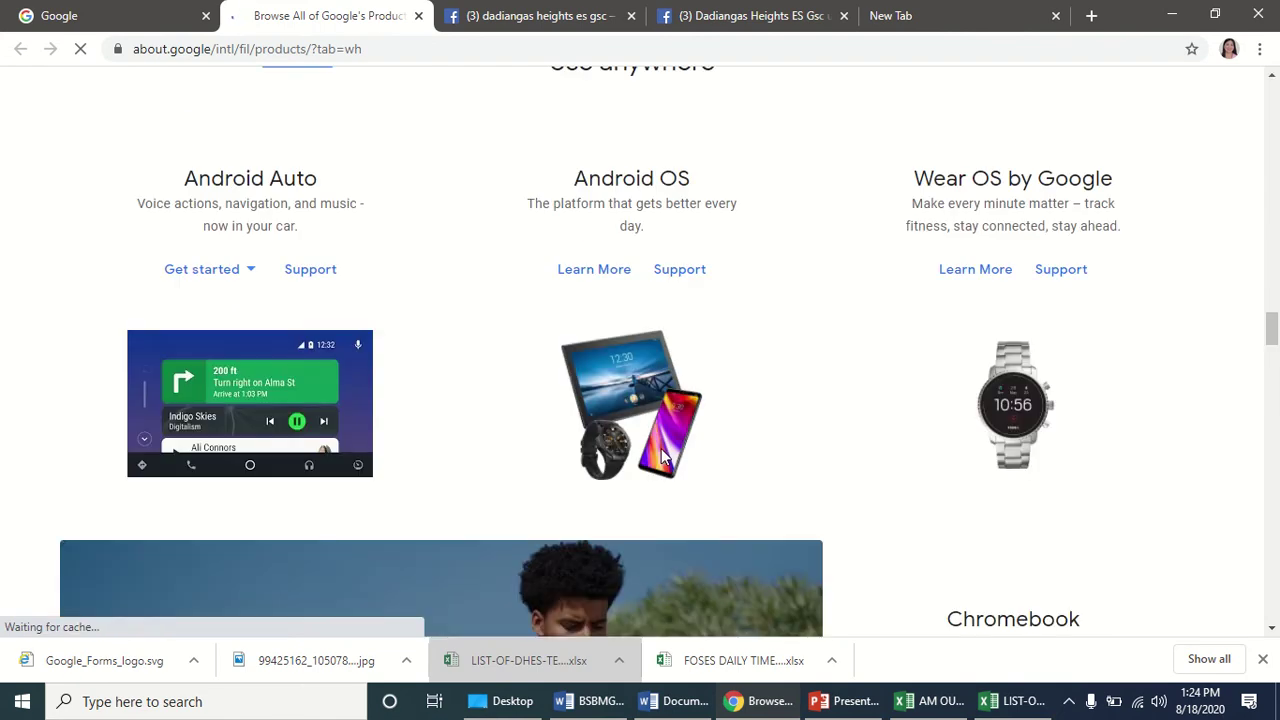
pyautogui.scroll(-8, 661, 456)
pyautogui.scroll(-20, 661, 456)
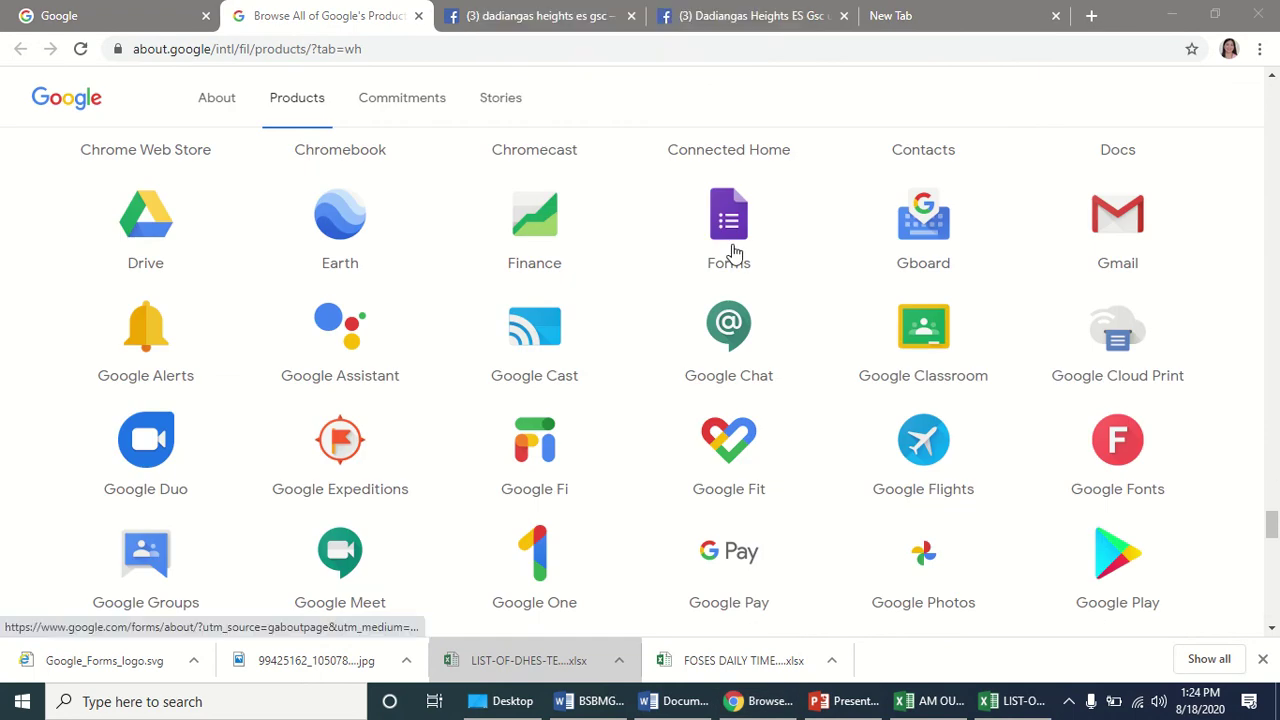
pyautogui.click(732, 252)
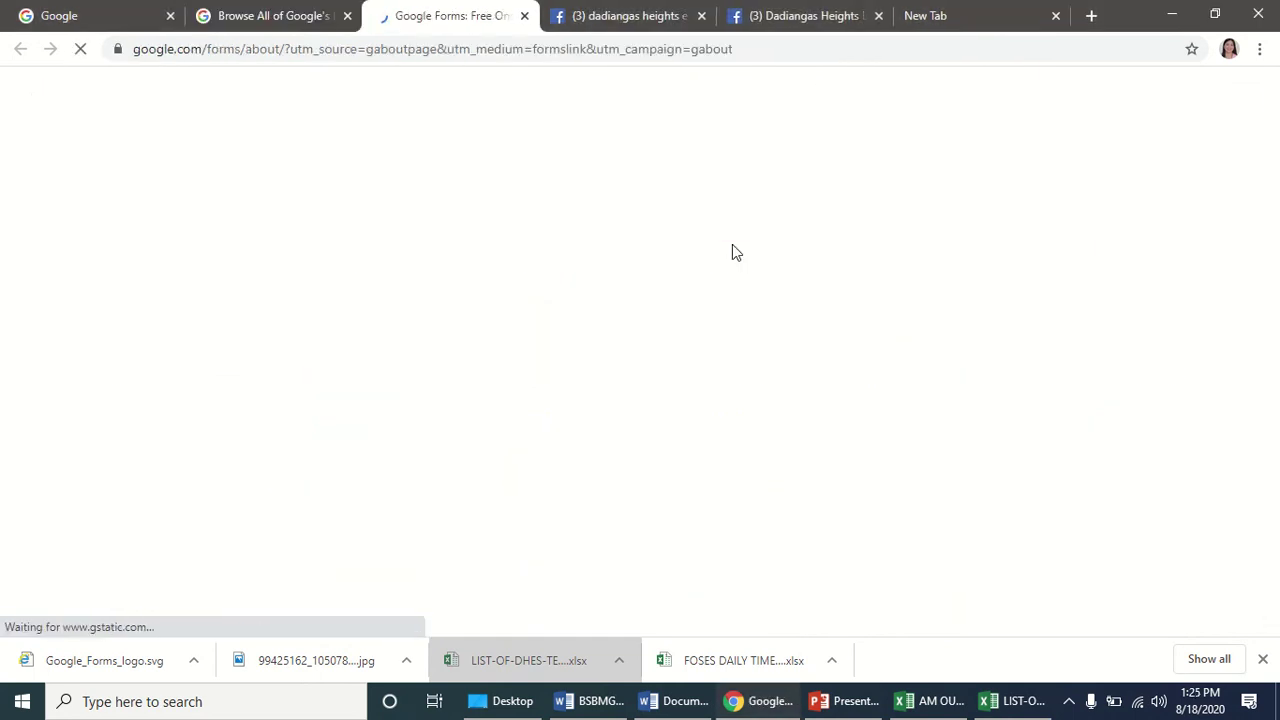
pyautogui.click(524, 16)
# Go to google.com/forms from the address bar.
pyautogui.click(357, 52)
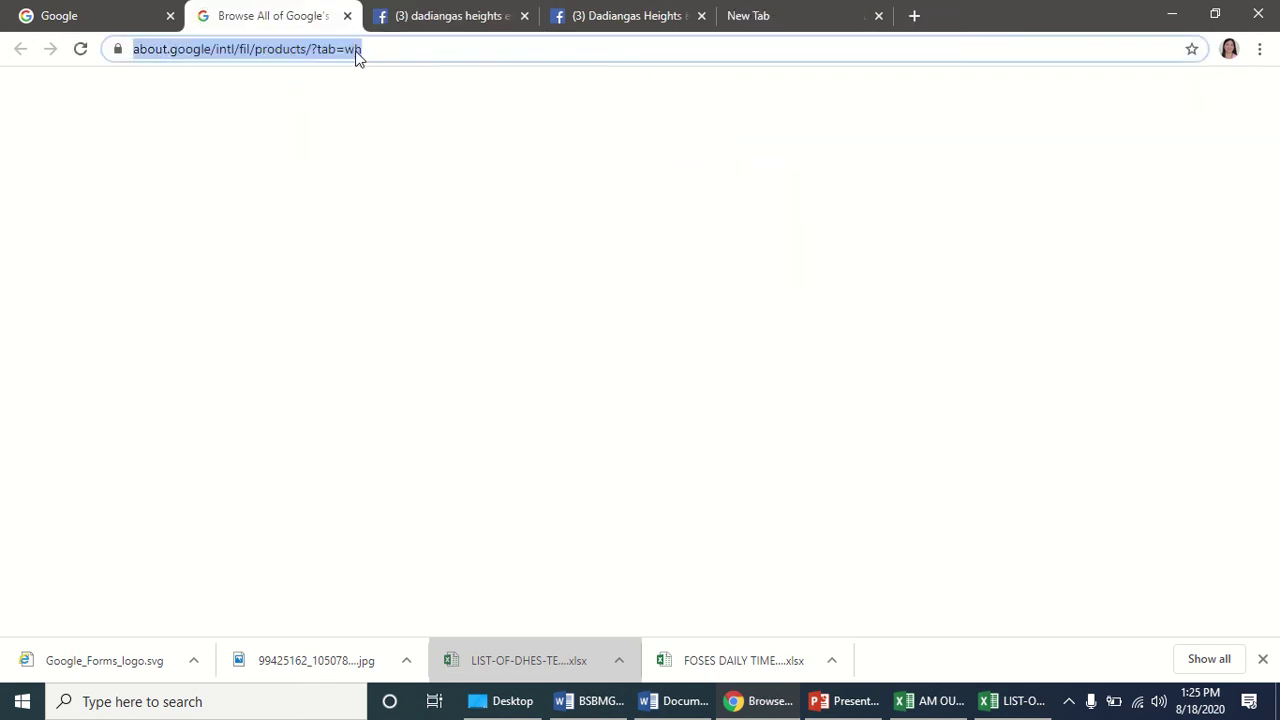
pyautogui.write('google.')
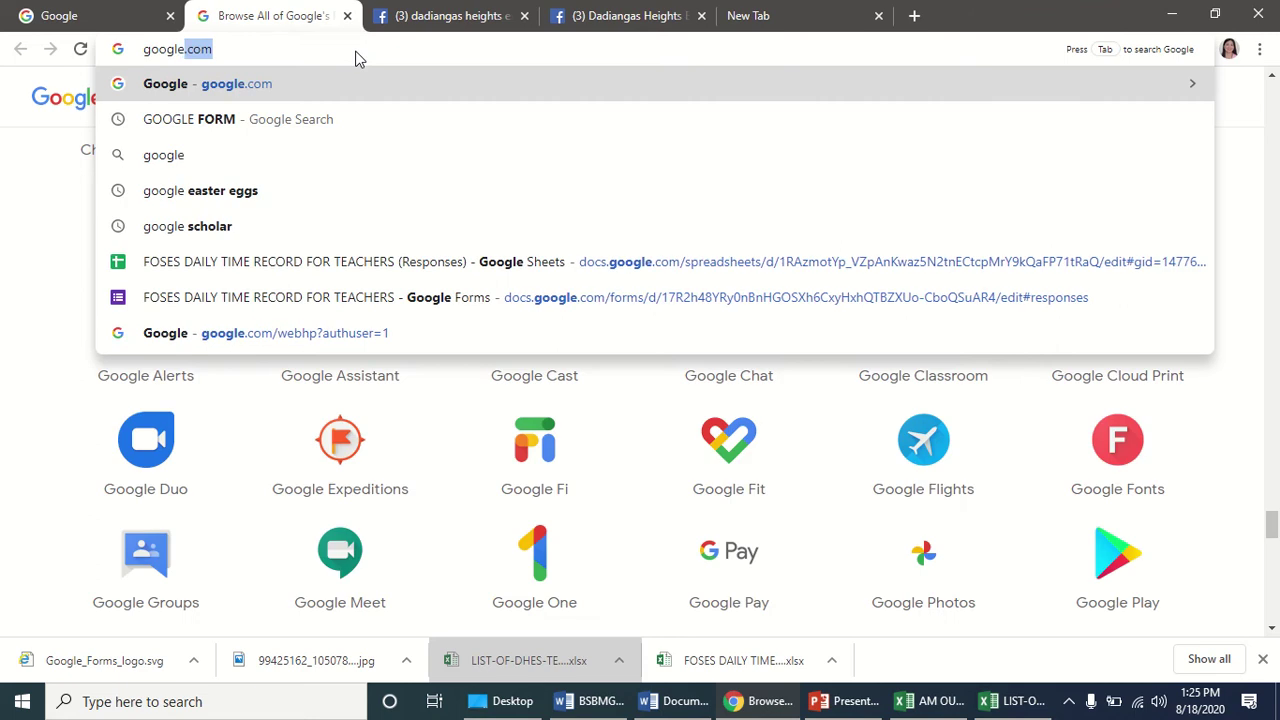
pyautogui.write('com/forms')
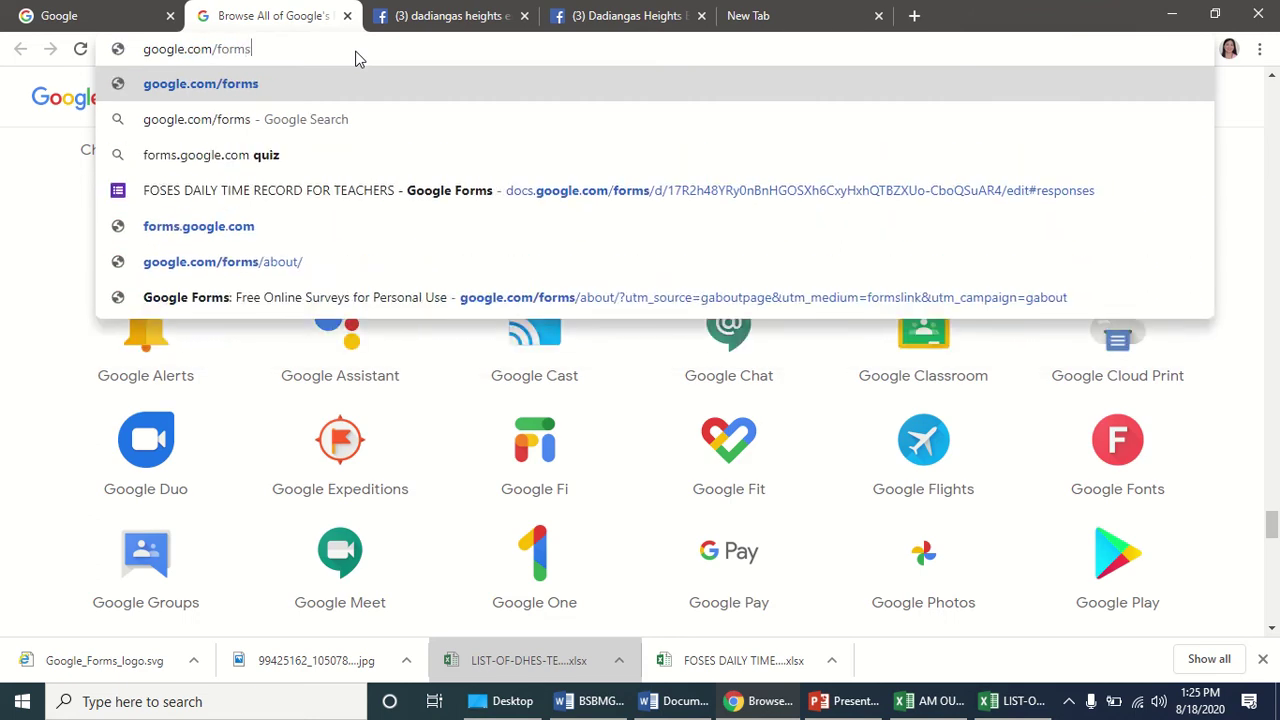
pyautogui.press('Return')
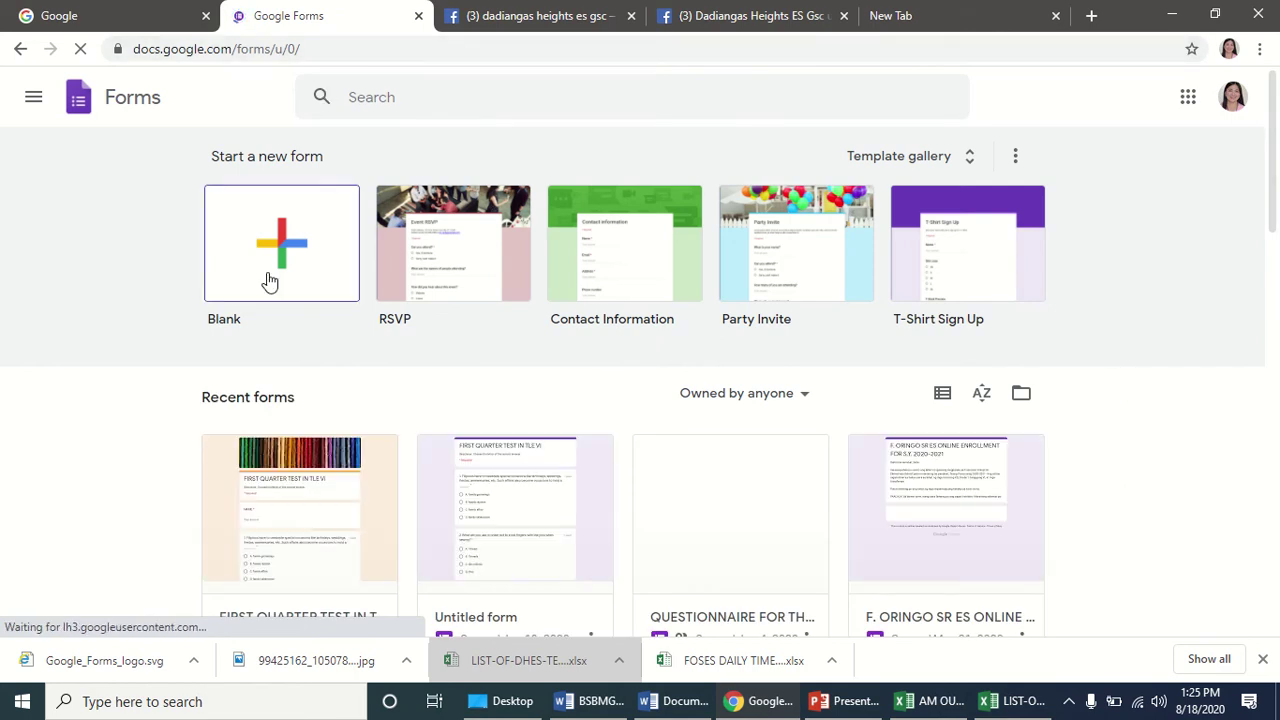
# Start a new blank untitled form from the Blank template.
pyautogui.click(288, 236)
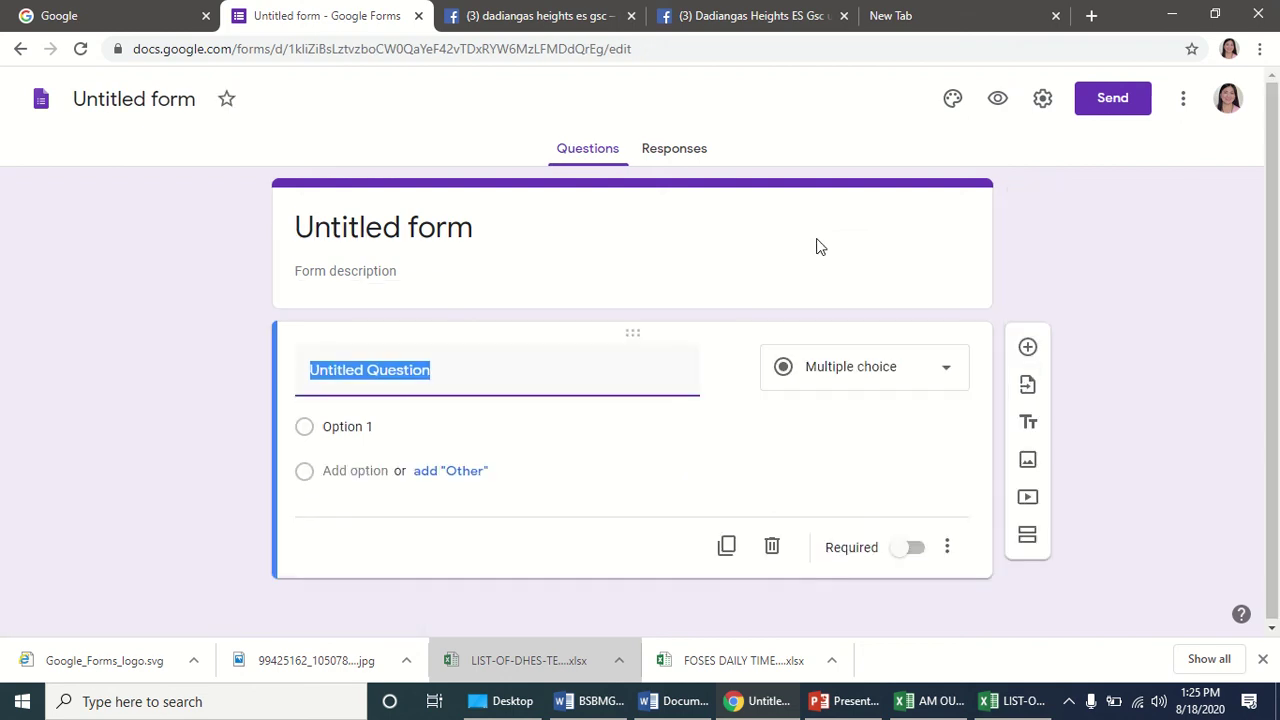
pyautogui.click(1180, 105)
pyautogui.click(1026, 166)
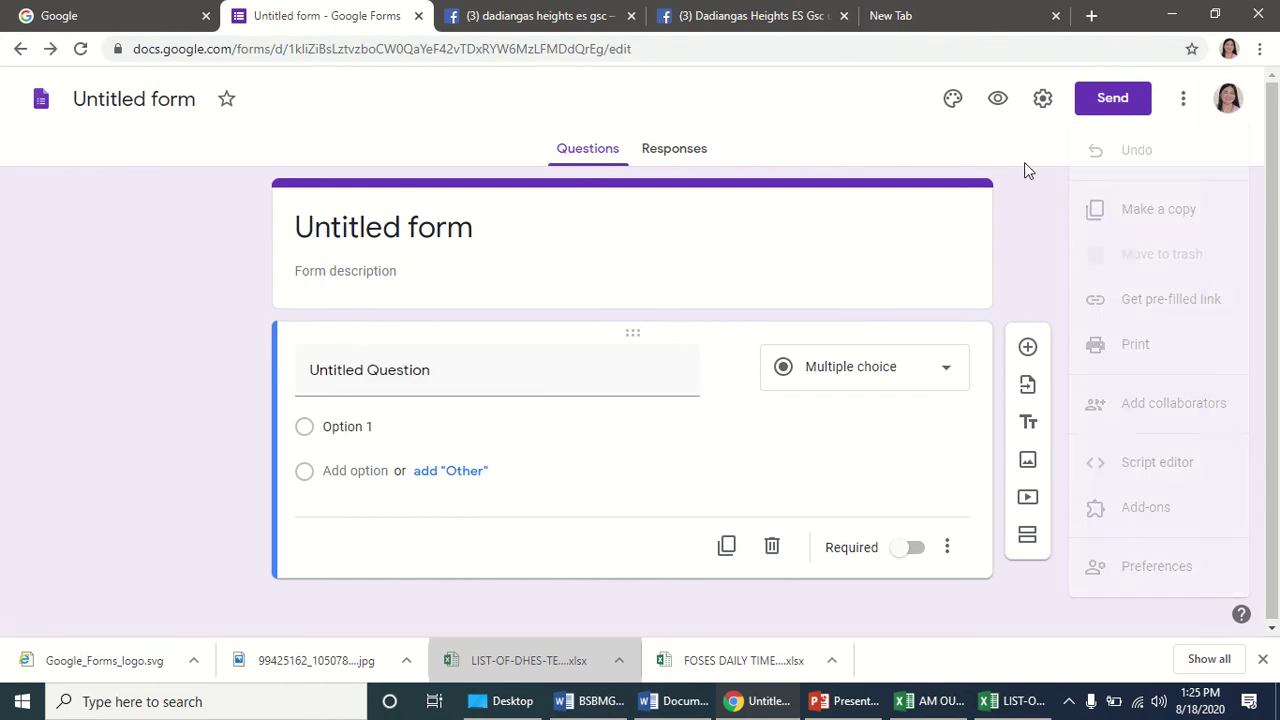
# Insert the candy picture as the form's header image from the theme options.
pyautogui.click(952, 99)
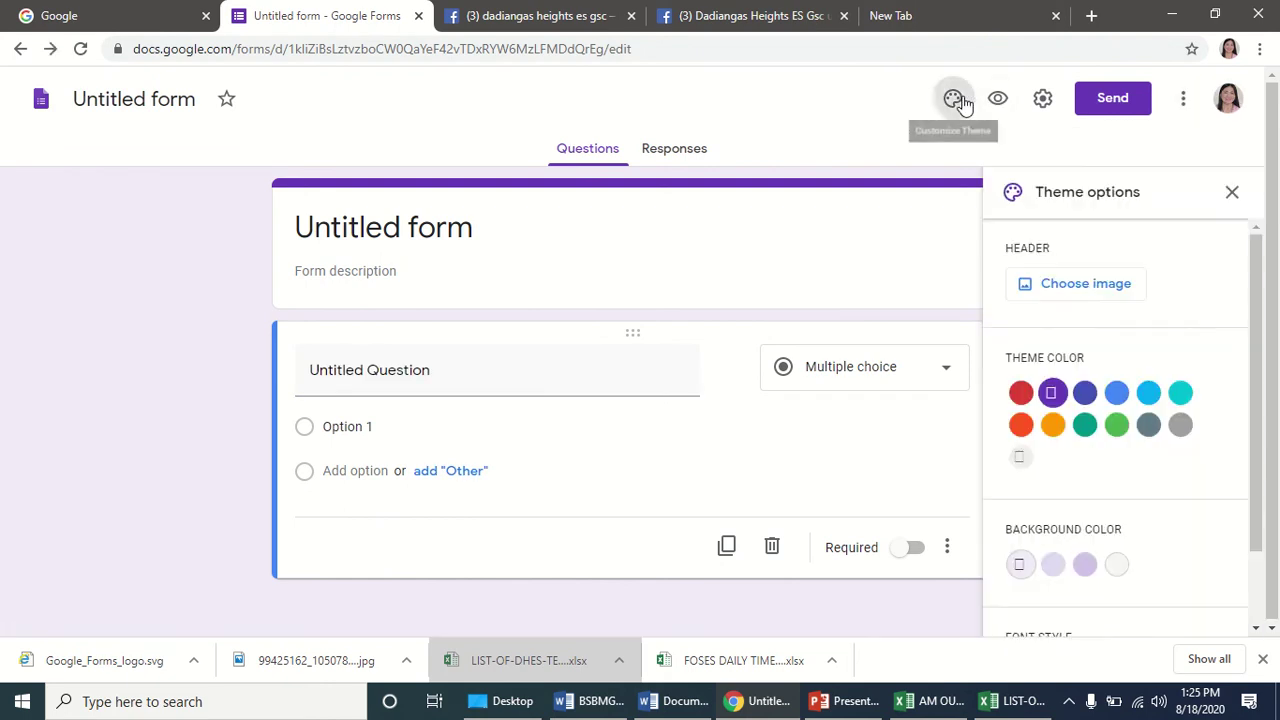
pyautogui.click(1100, 290)
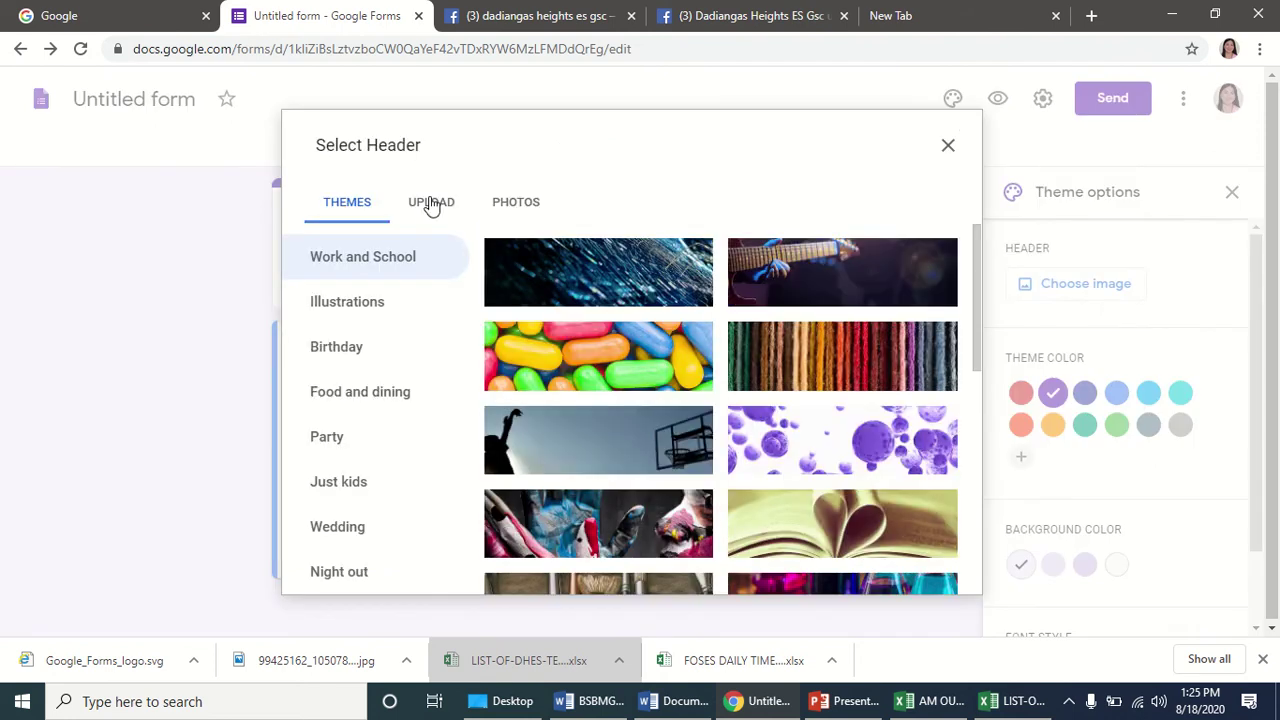
pyautogui.click(614, 370)
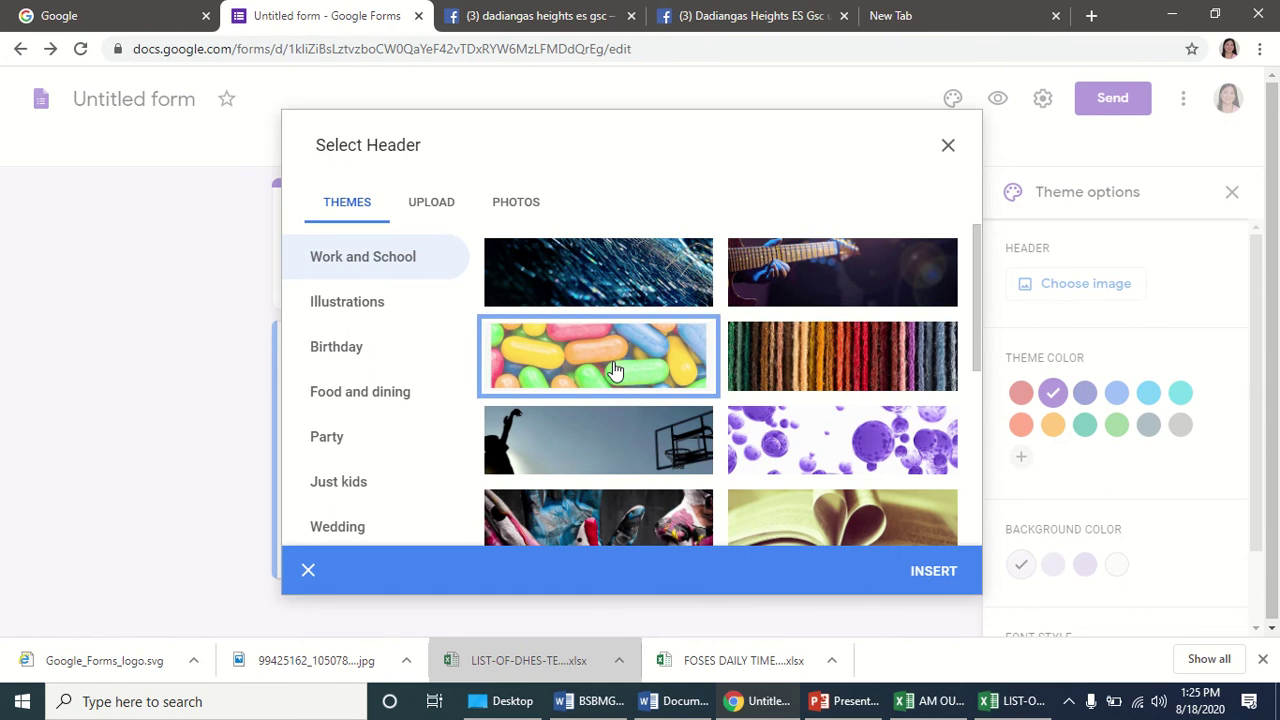
pyautogui.click(933, 569)
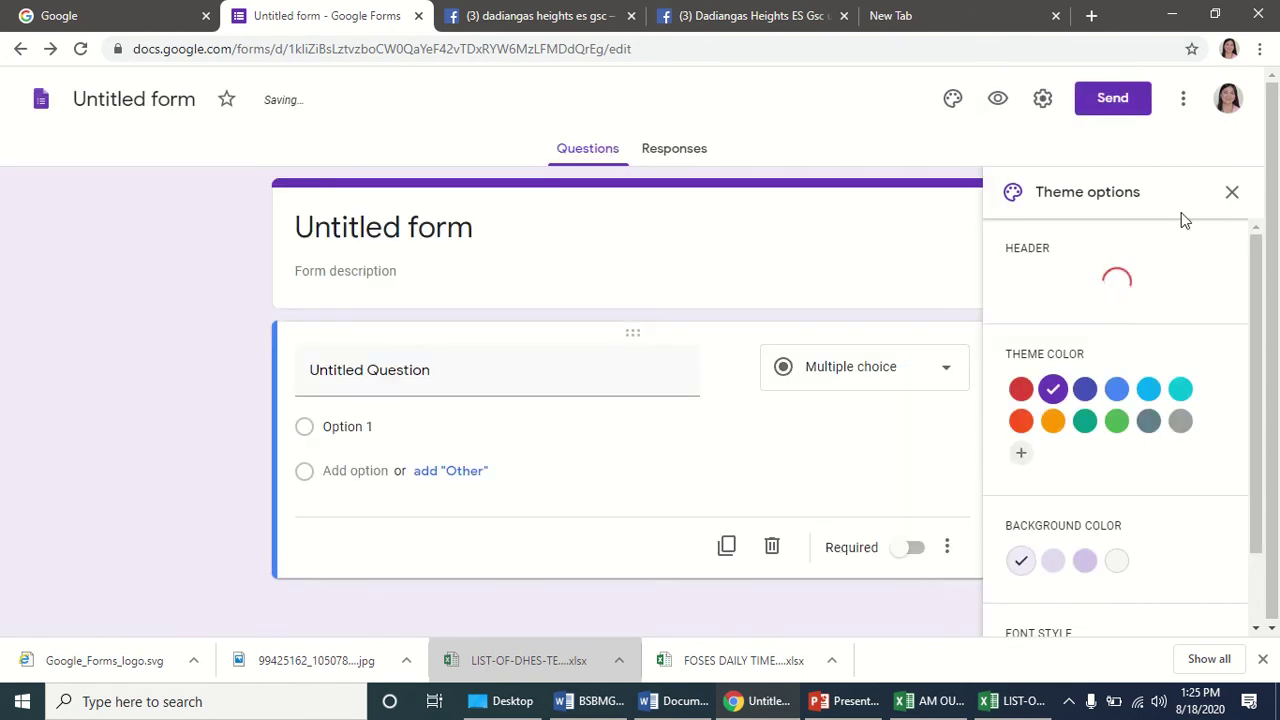
pyautogui.click(952, 102)
# Remove the header image and start uploading a picture from the computer.
pyautogui.click(952, 102)
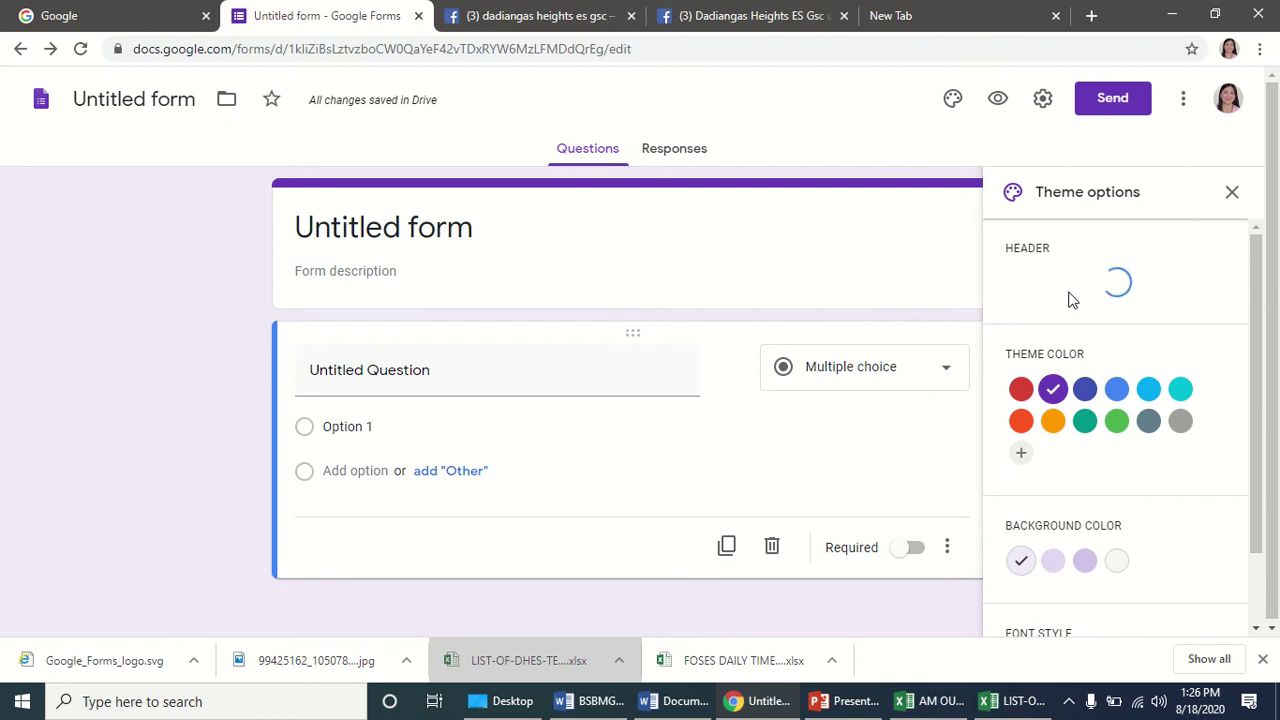
pyautogui.moveTo(508, 35)
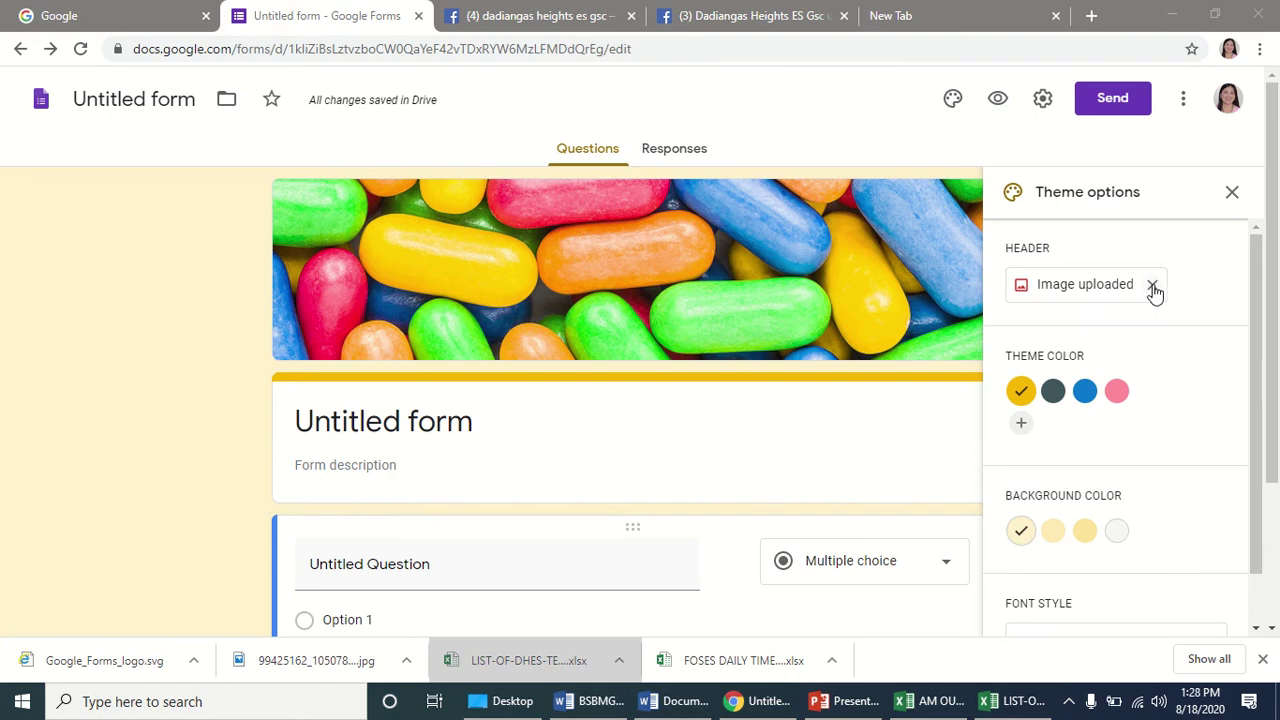
pyautogui.click(1152, 287)
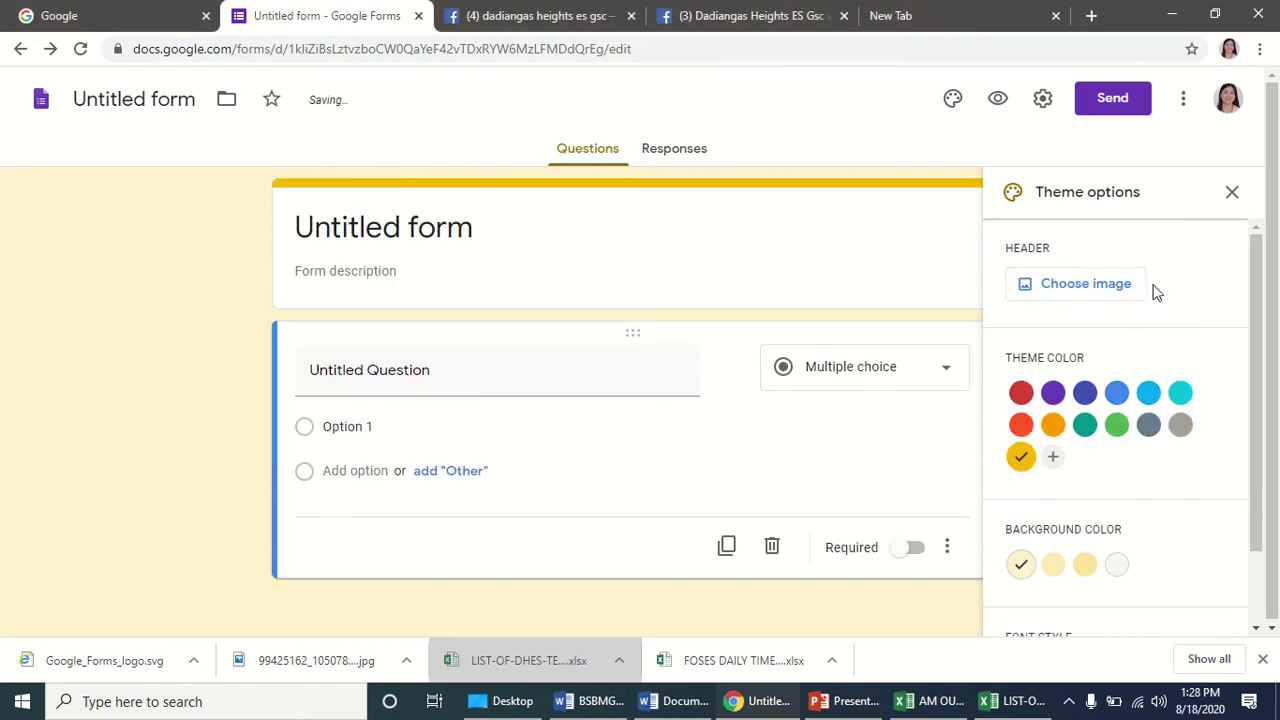
pyautogui.click(1077, 287)
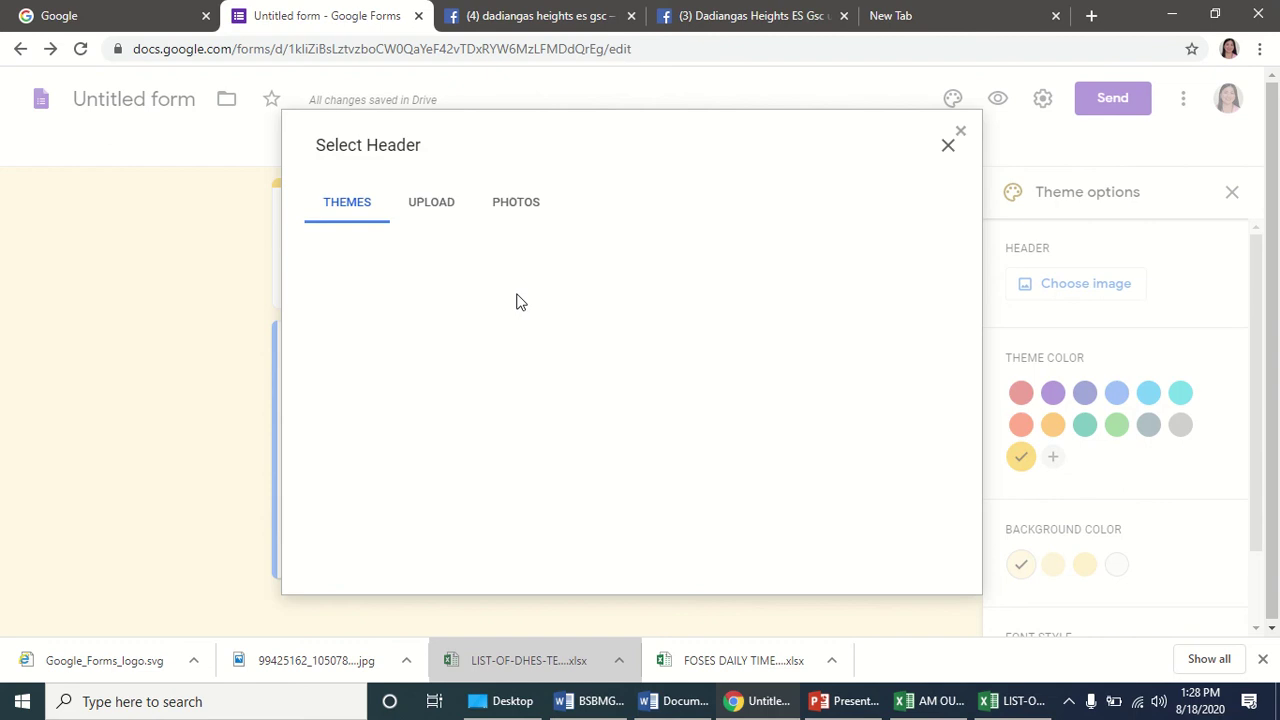
pyautogui.click(433, 204)
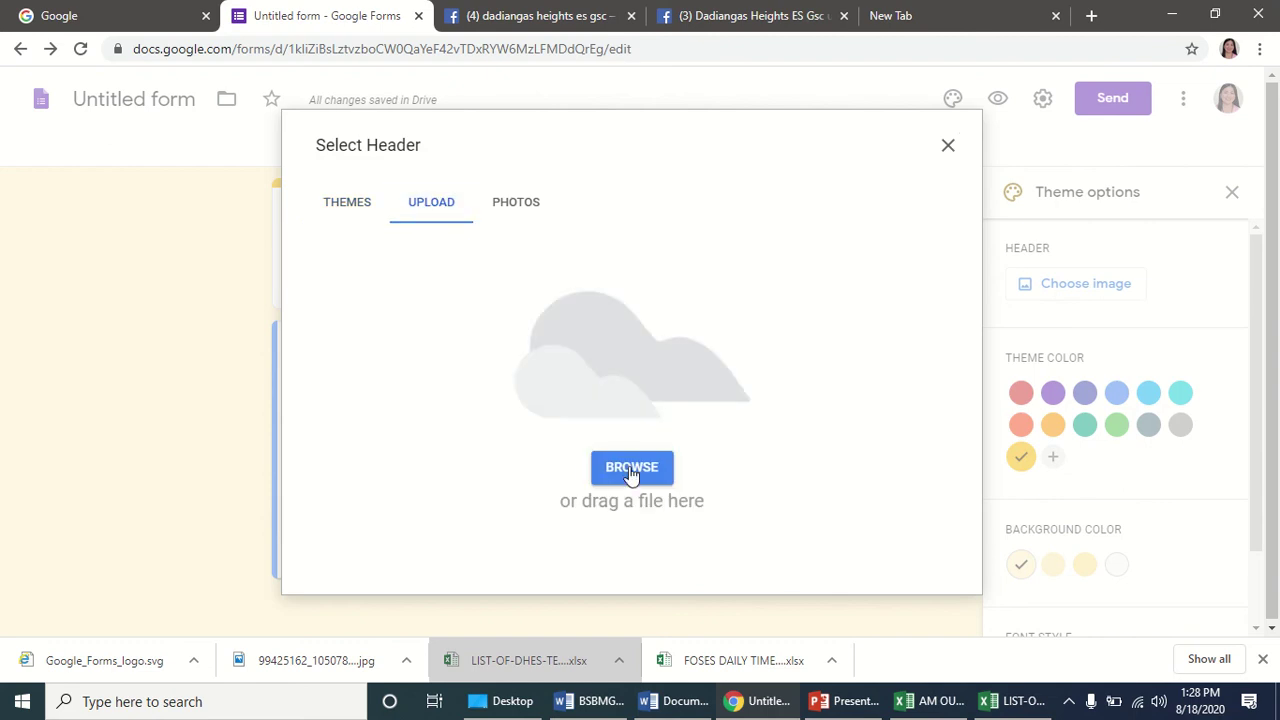
pyautogui.click(629, 466)
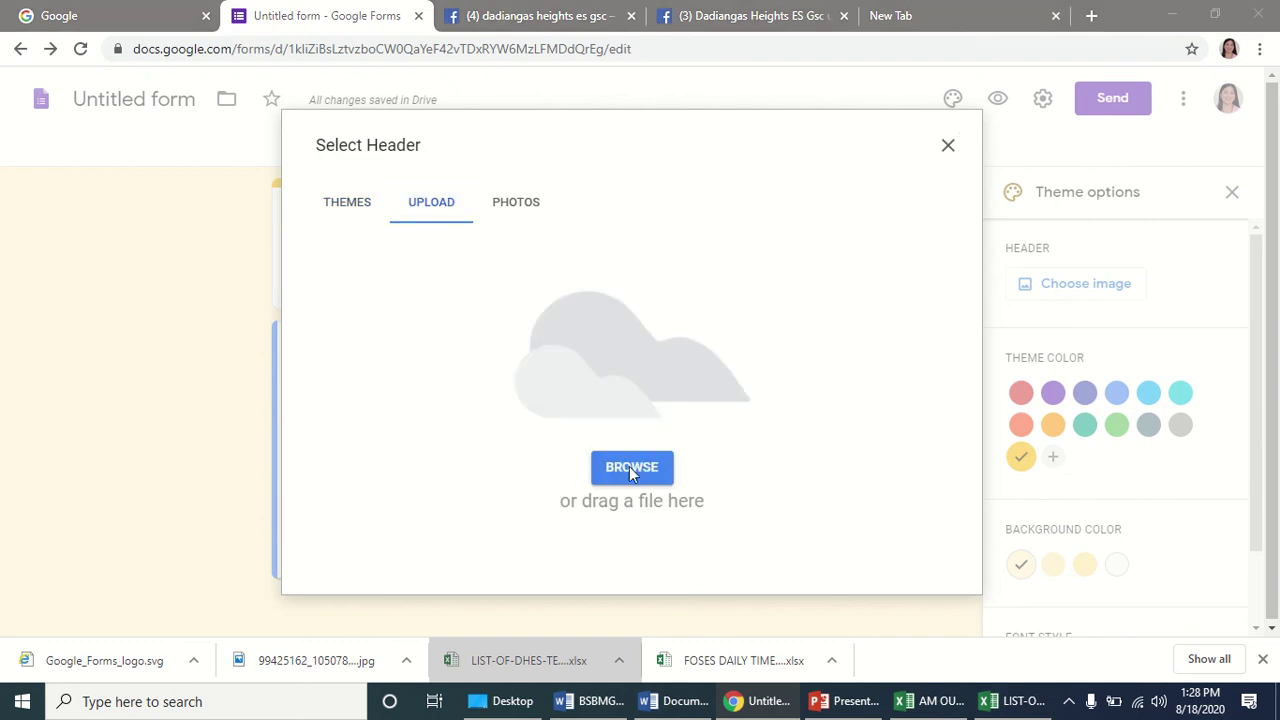
# Abandon the Pictures-folder upload and reinsert the ready-made candy header image.
pyautogui.scroll(-3, 407, 195)
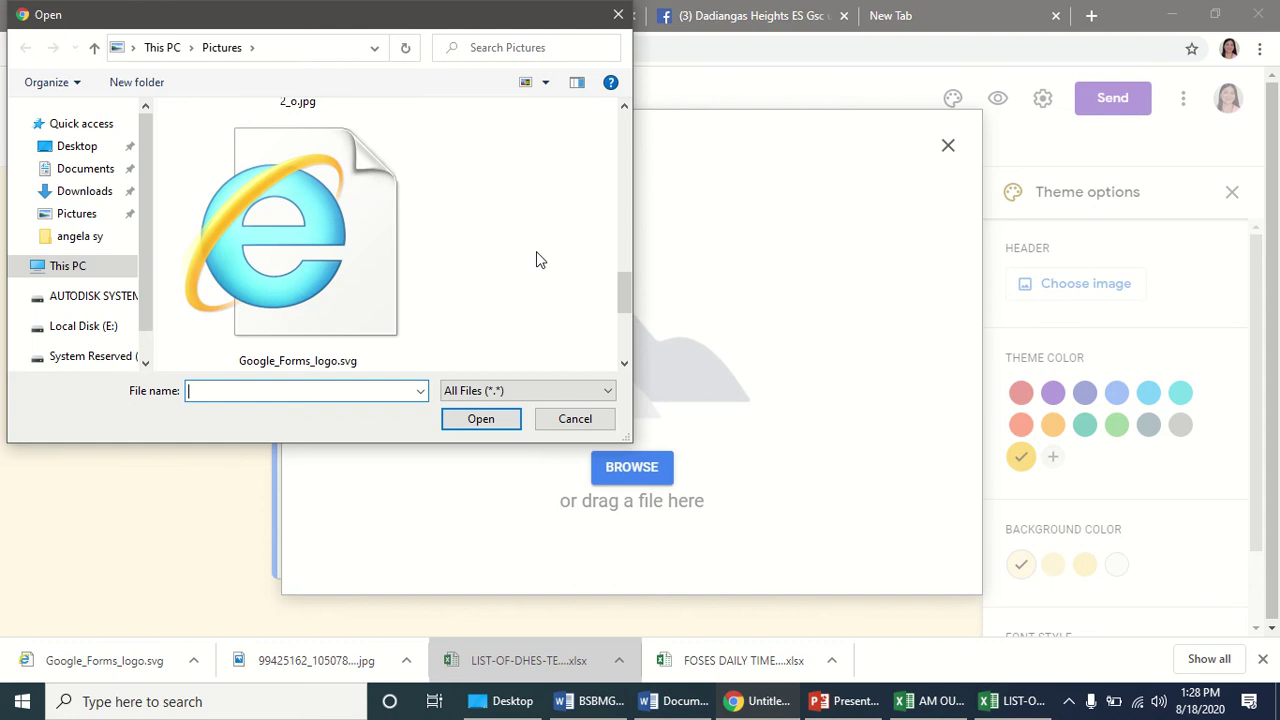
pyautogui.click(75, 217)
pyautogui.scroll(-4, 457, 300)
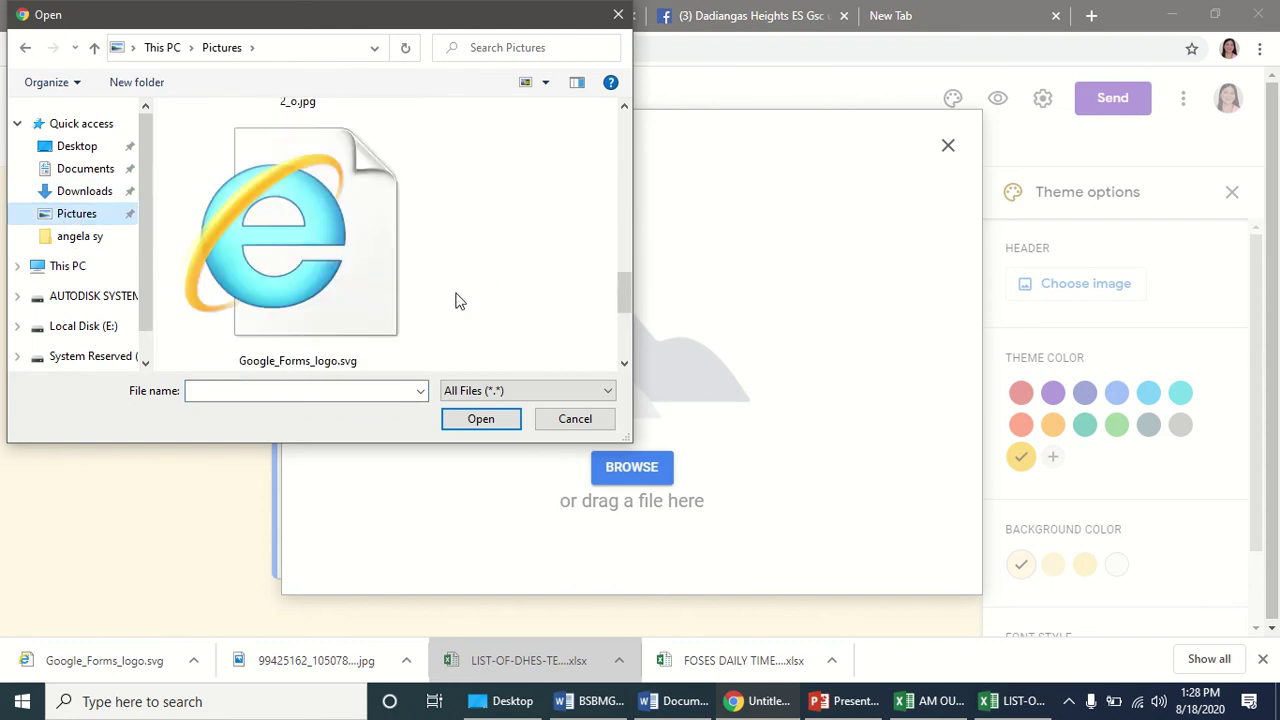
pyautogui.scroll(4, 455, 300)
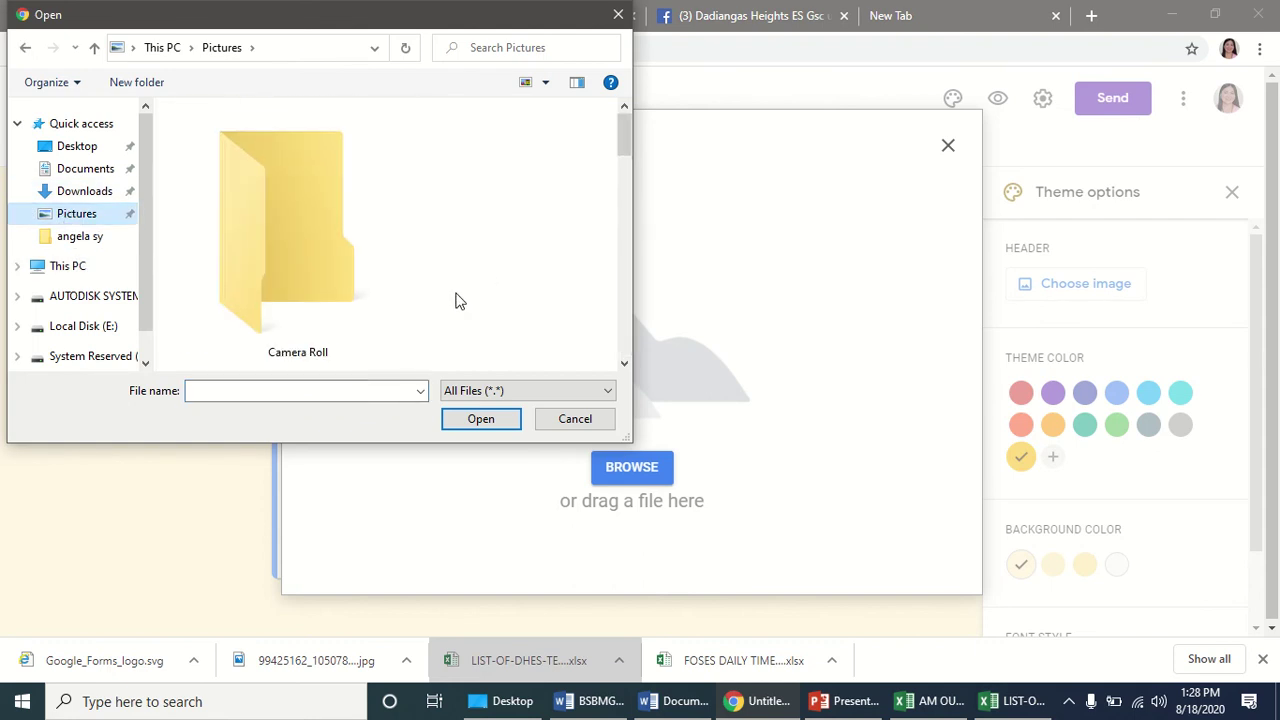
pyautogui.click(575, 418)
pyautogui.click(350, 204)
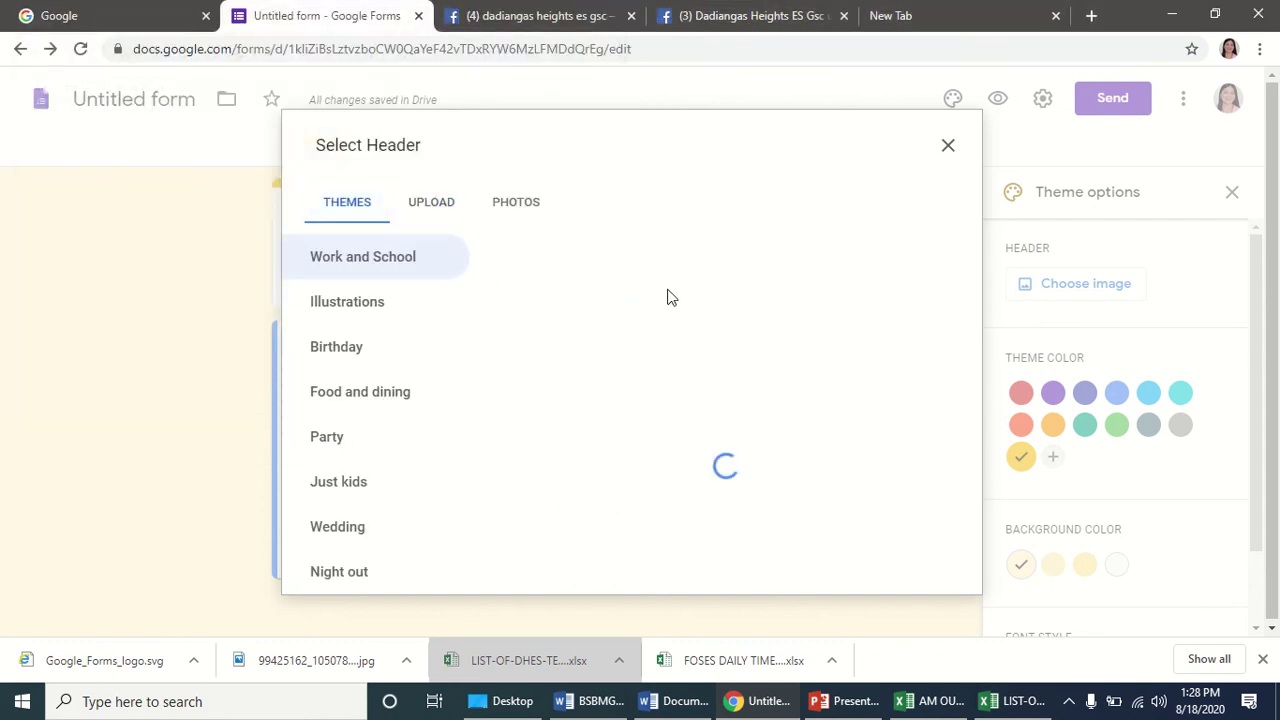
pyautogui.doubleClick(617, 365)
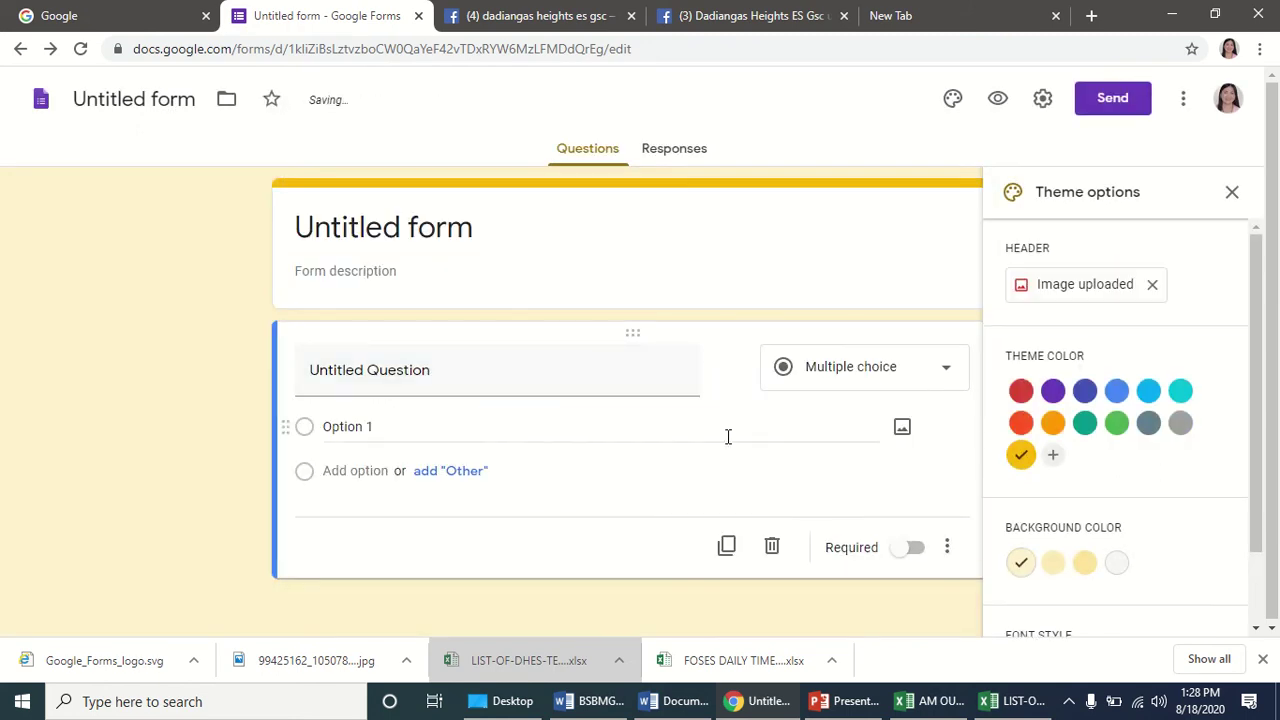
pyautogui.click(421, 422)
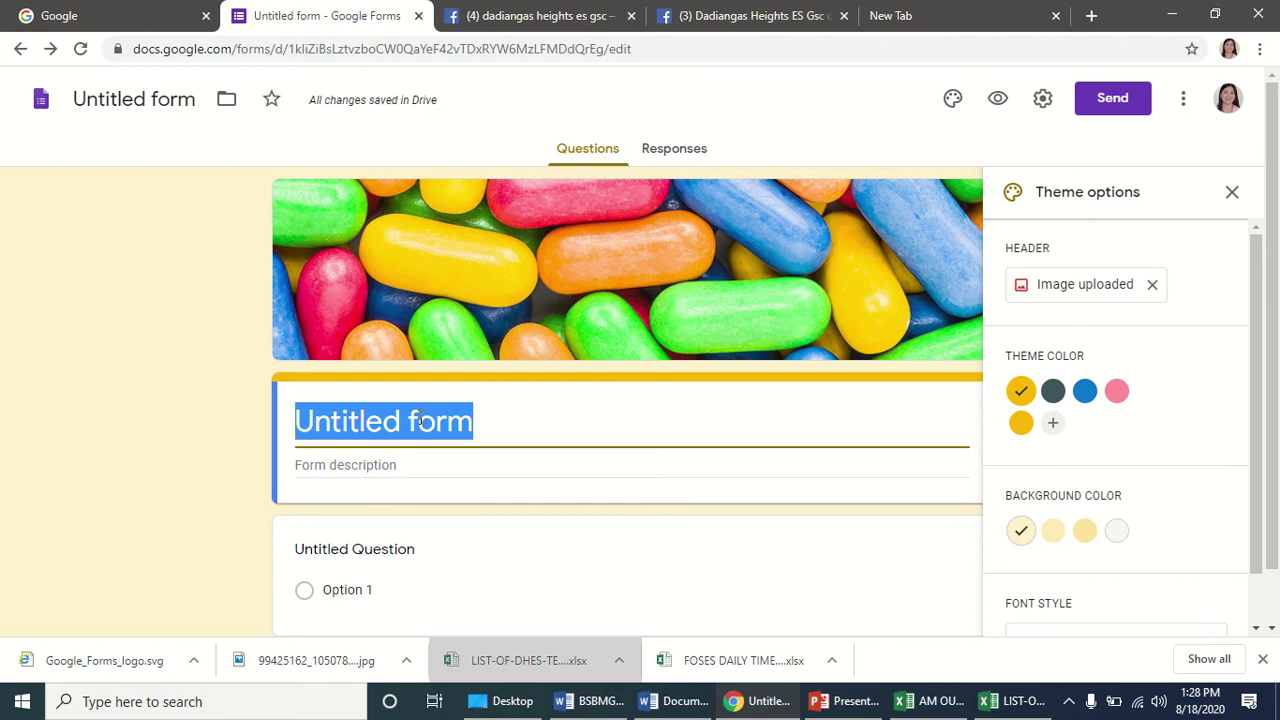
# Title the form 'GENSAN E/S ONLINE DTR FOR TEACHERS'.
pyautogui.write('ph')
pyautogui.press('BackSpace')
pyautogui.press('BackSpace')
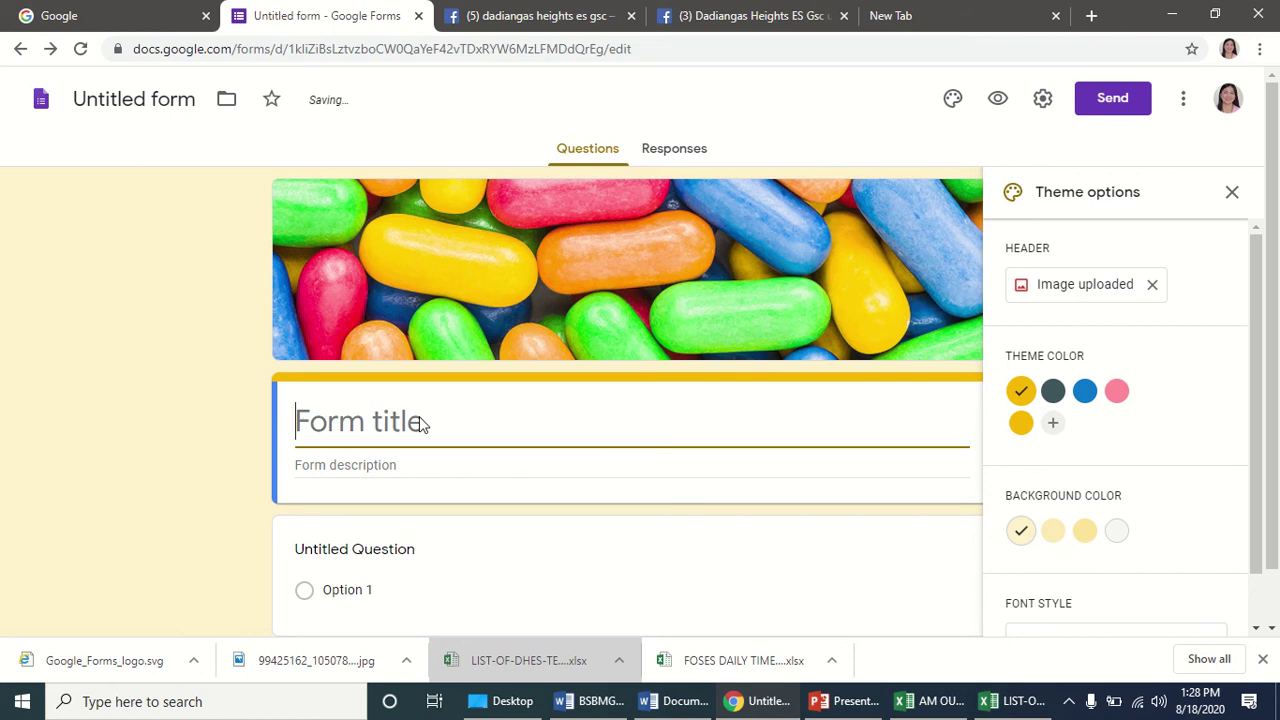
pyautogui.write('GENSAN')
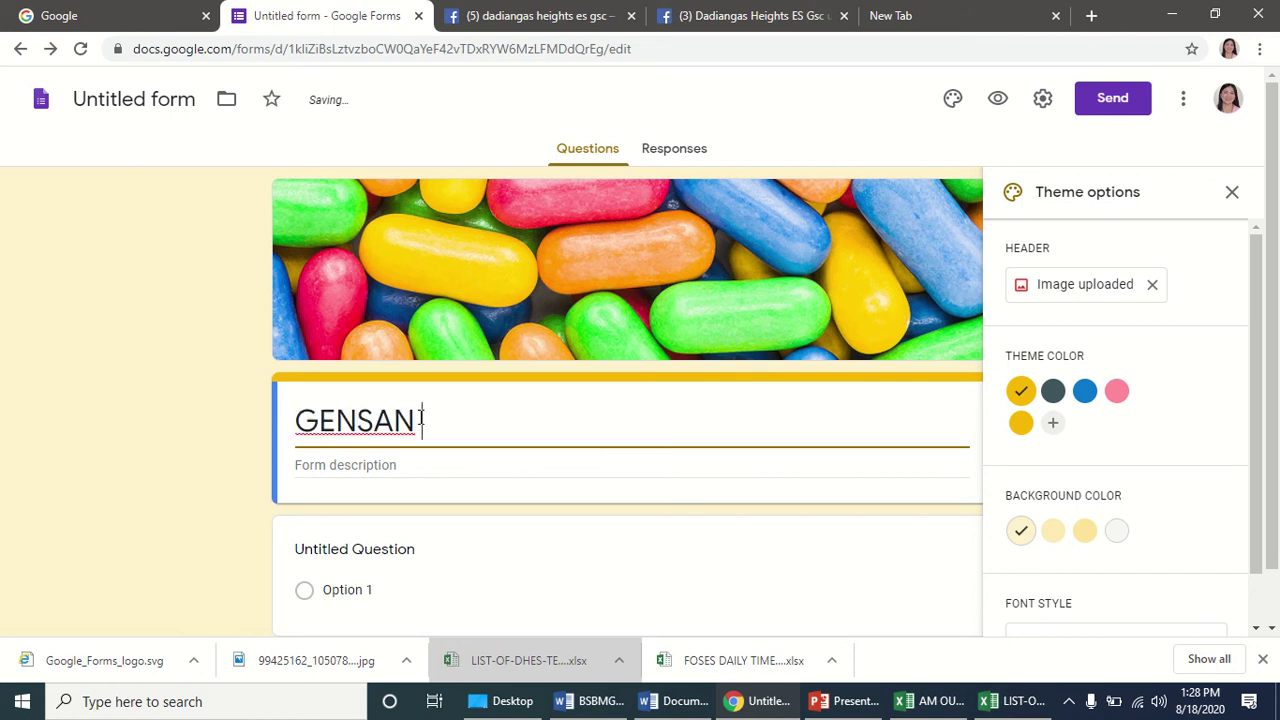
pyautogui.write(' E/S ONLINE DTR ')
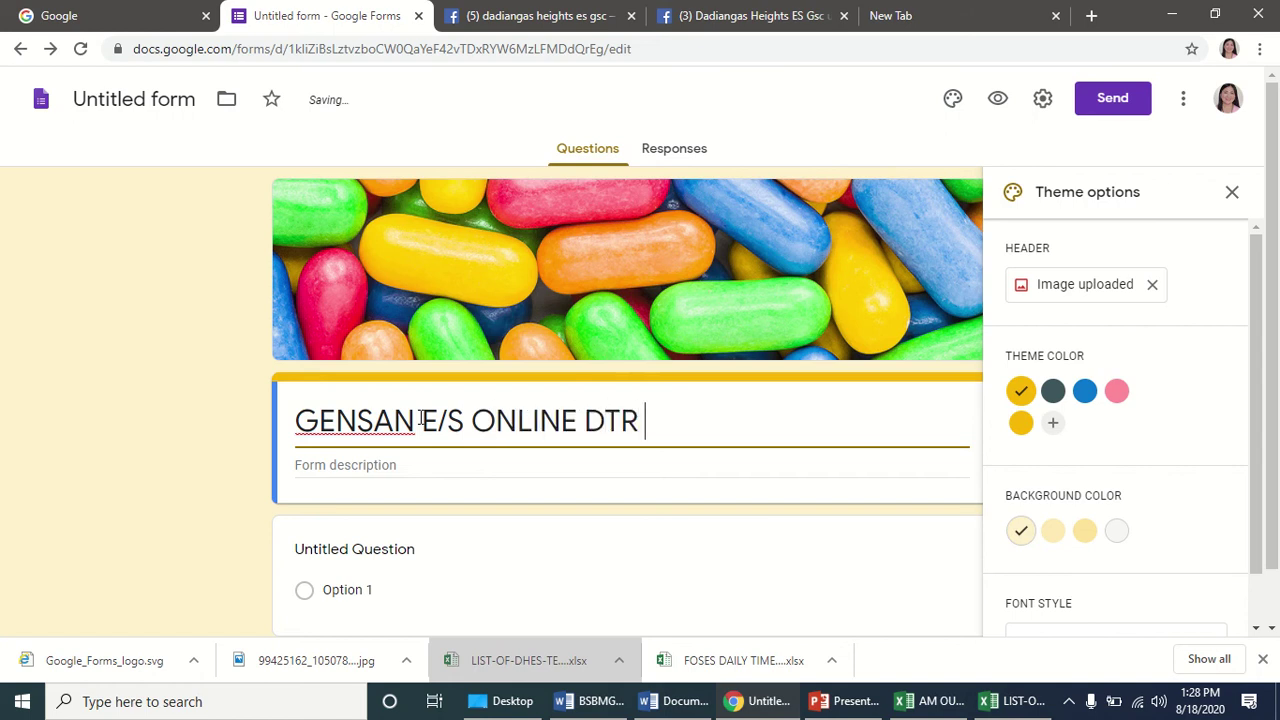
pyautogui.write('FOR TEACHERS')
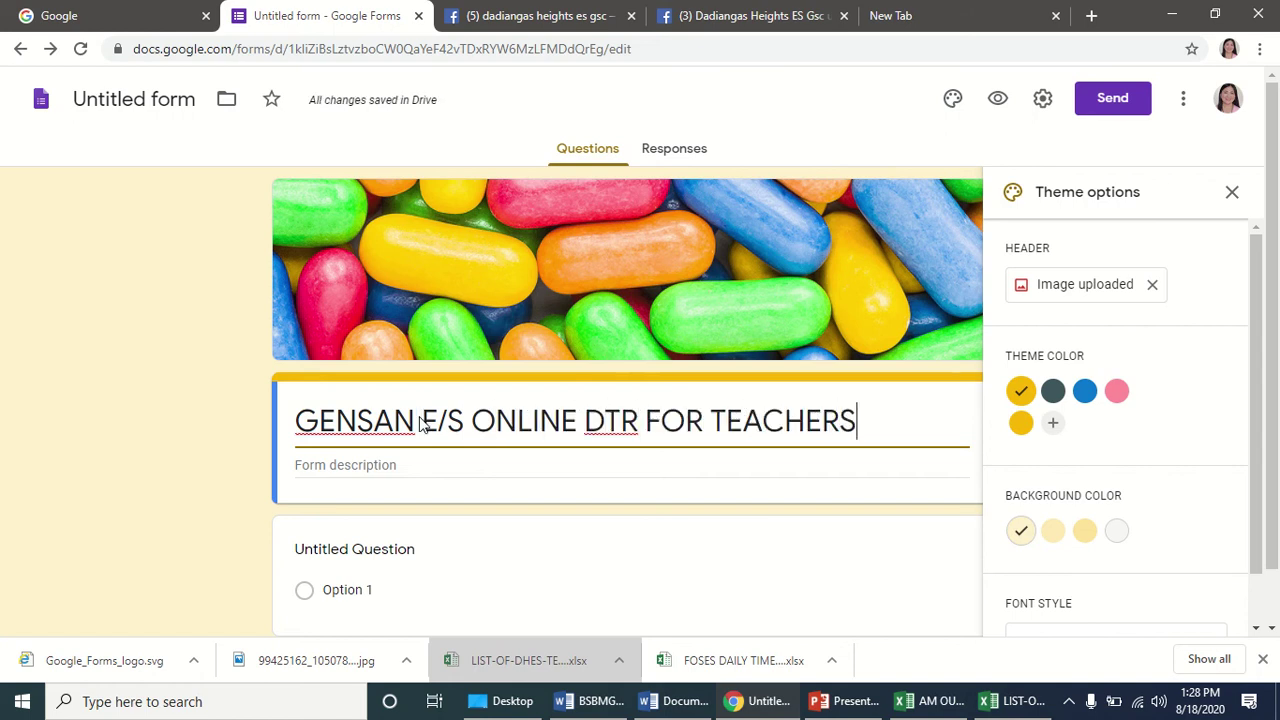
# Write the description 'Regular Time AM 7:15 - 11:45 Pm 1:15 - 4:45'.
pyautogui.click(362, 466)
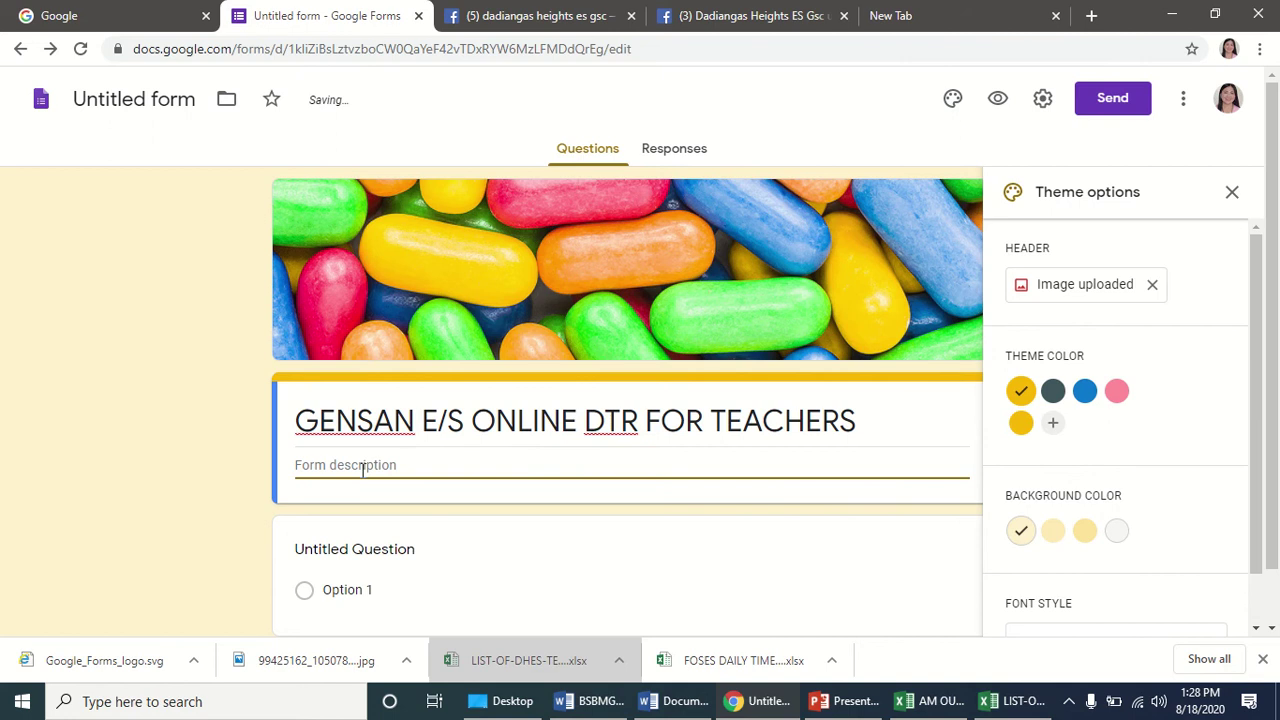
pyautogui.write('Regular Tie')
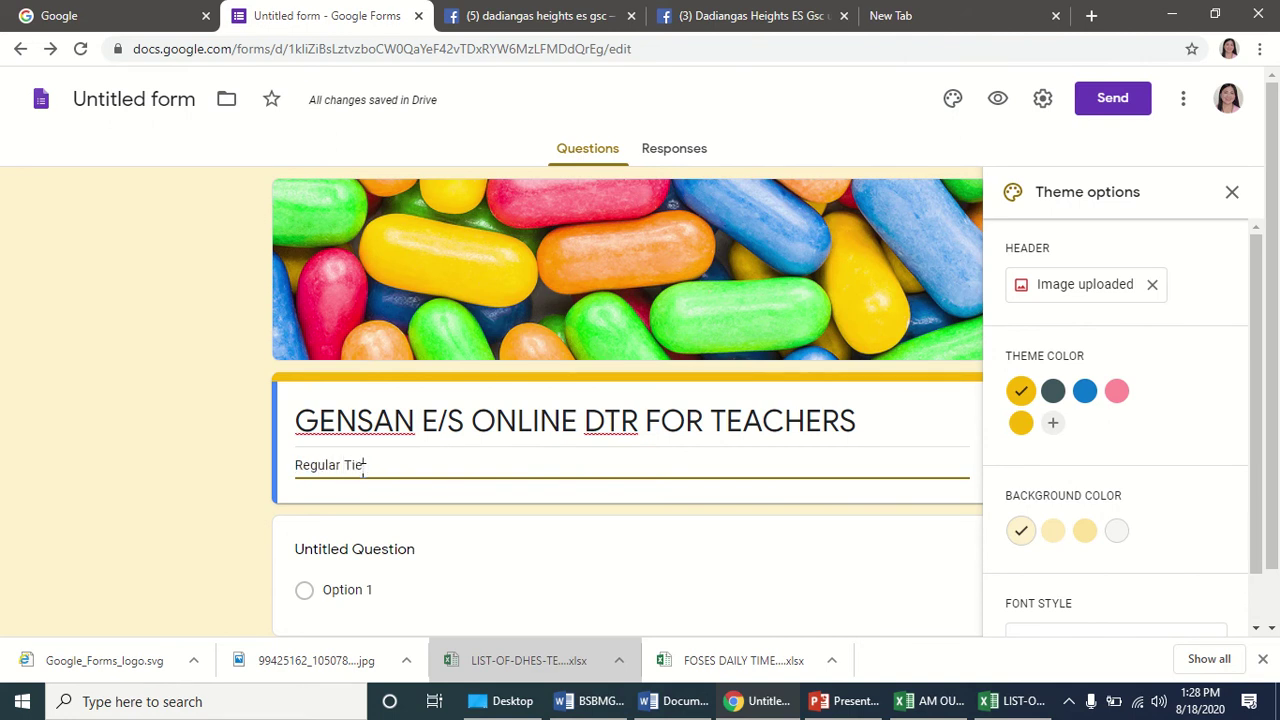
pyautogui.press('BackSpace')
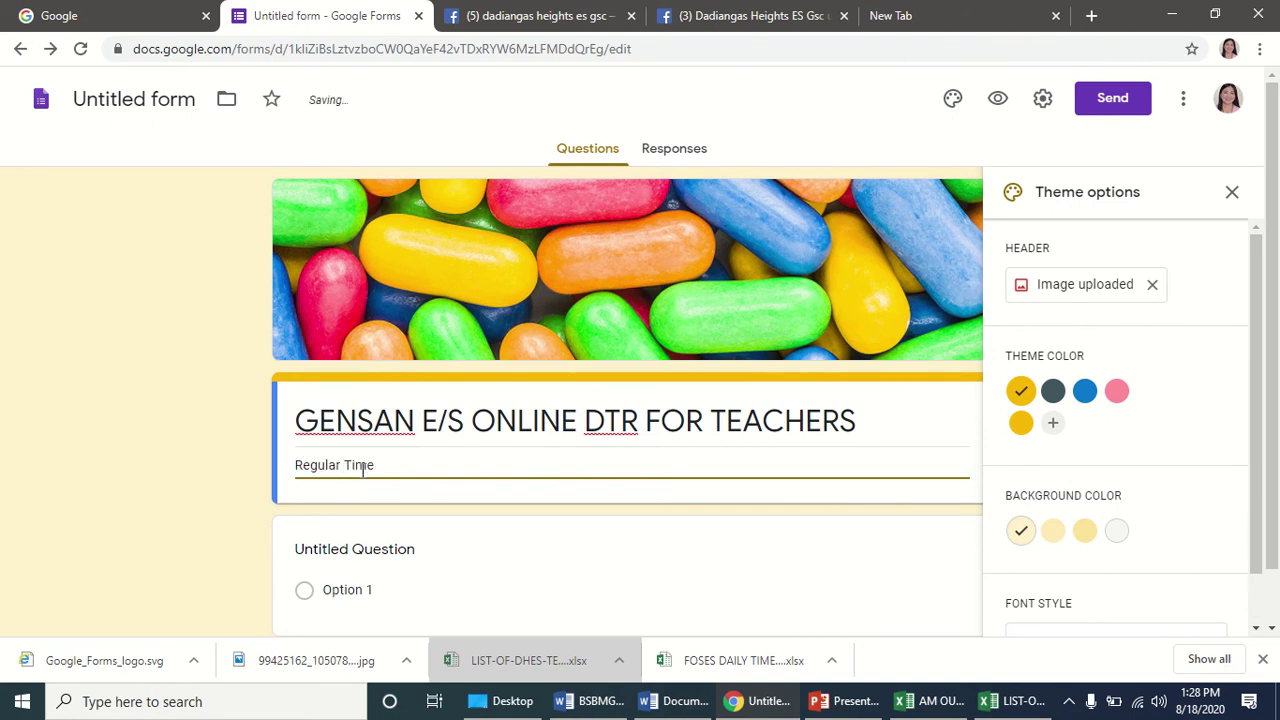
pyautogui.write('me AM 7:1')
pyautogui.write('- 11:45 Pm 1:15 - 4:45')
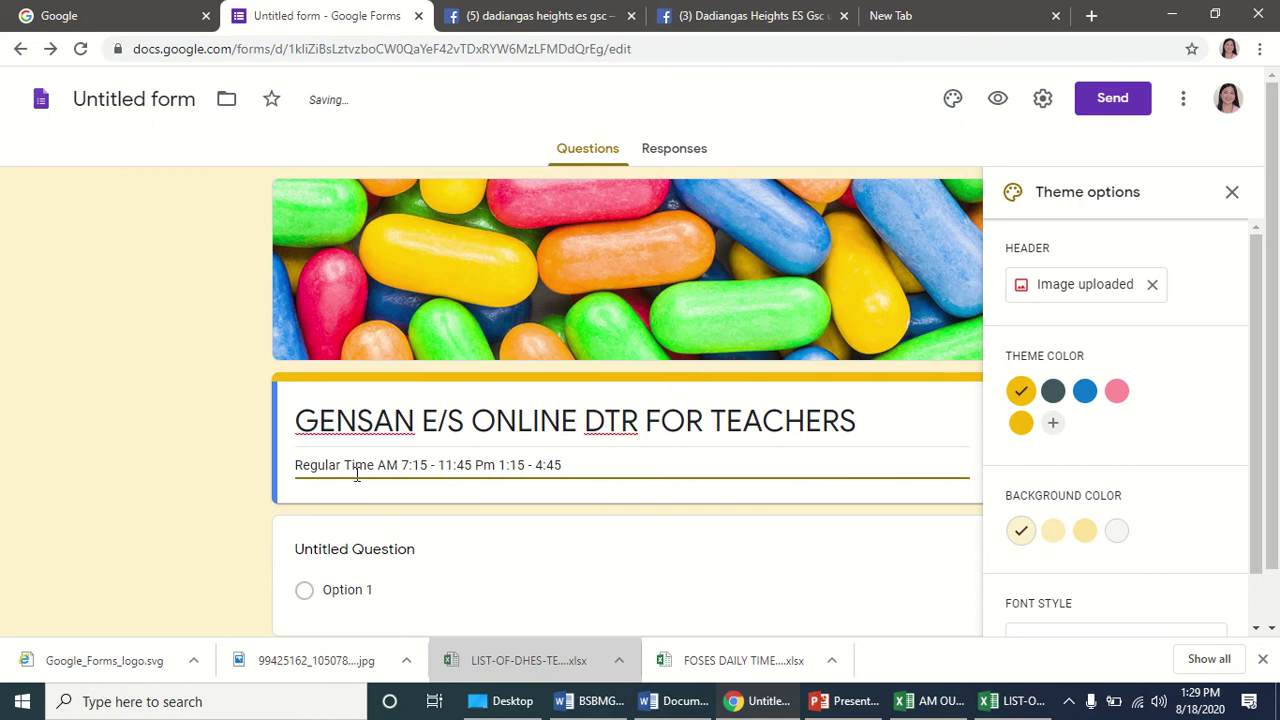
pyautogui.scroll(-1, 357, 475)
# Retitle the first question from Untitled Question to 'NAME OF TEACHERS'.
pyautogui.click(365, 497)
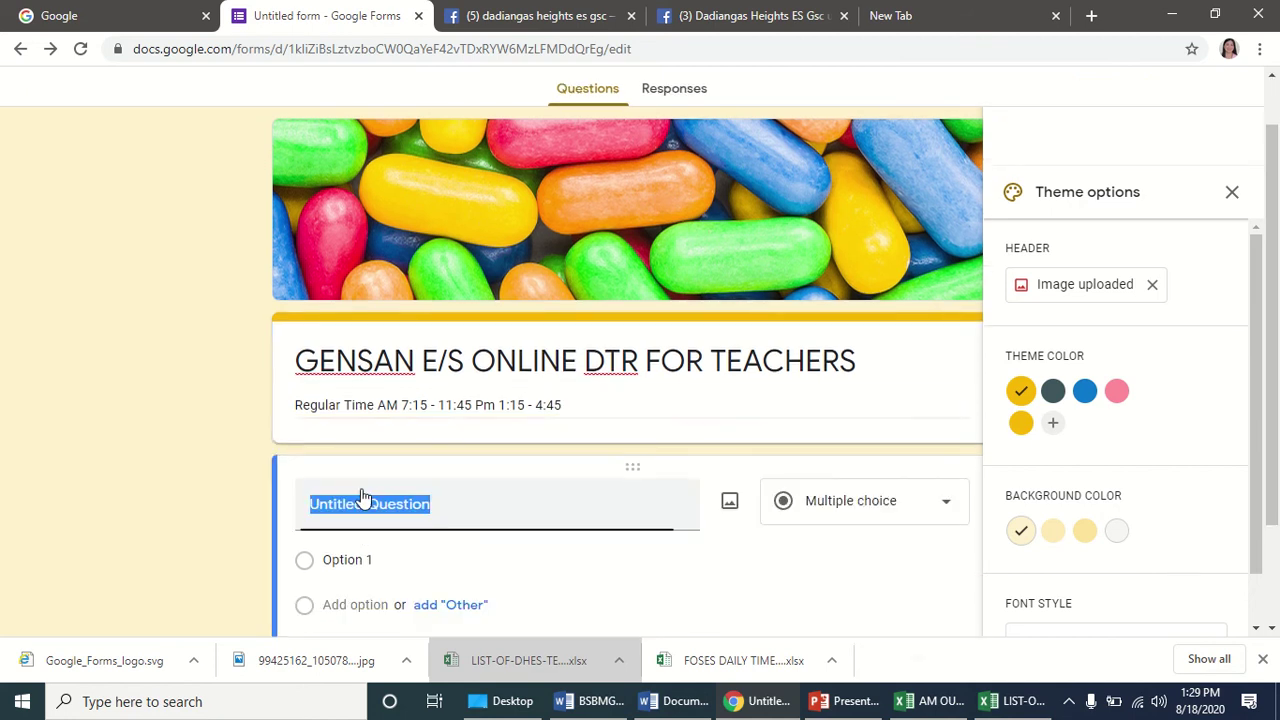
pyautogui.scroll(-2, 434, 448)
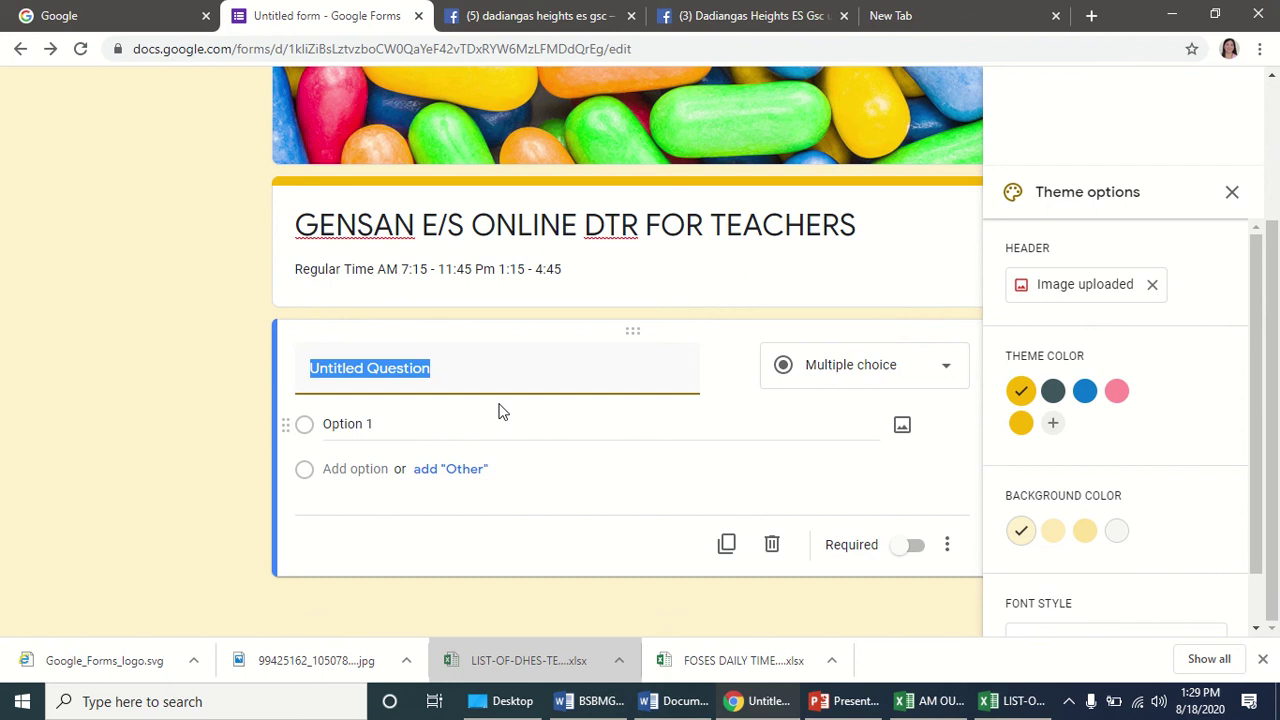
pyautogui.write('NAME')
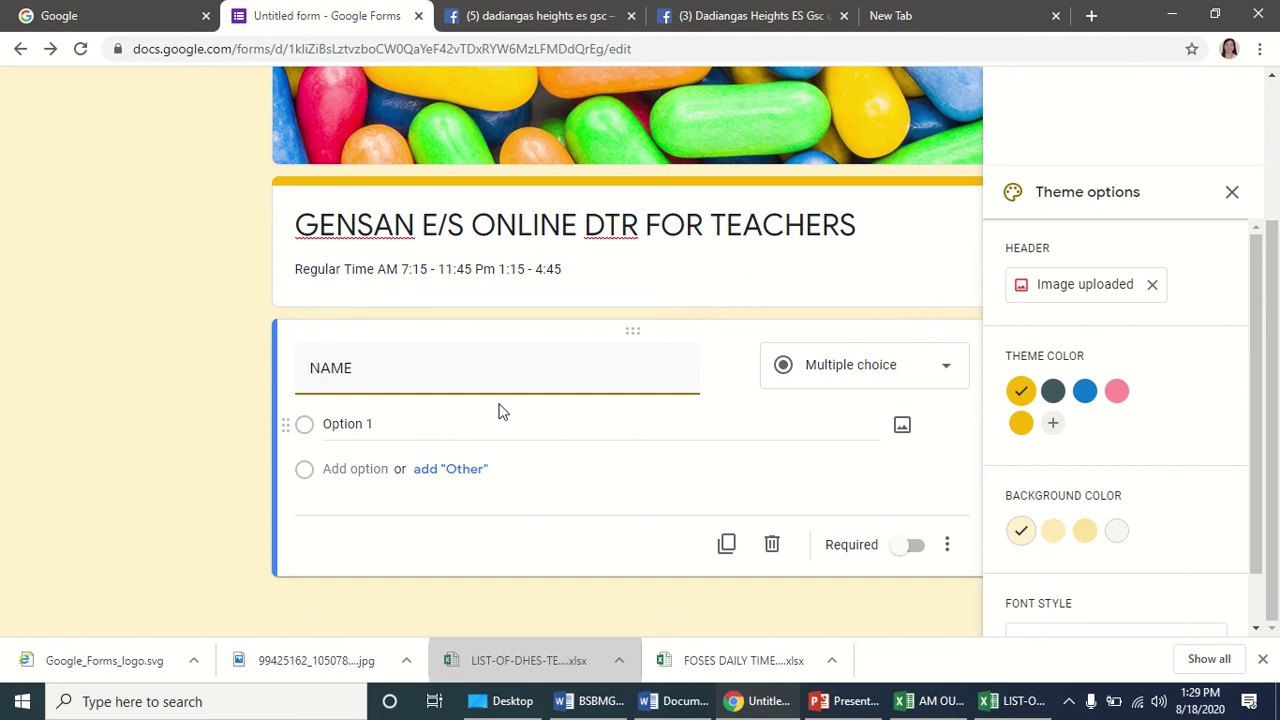
pyautogui.write(' OF TEACHERS')
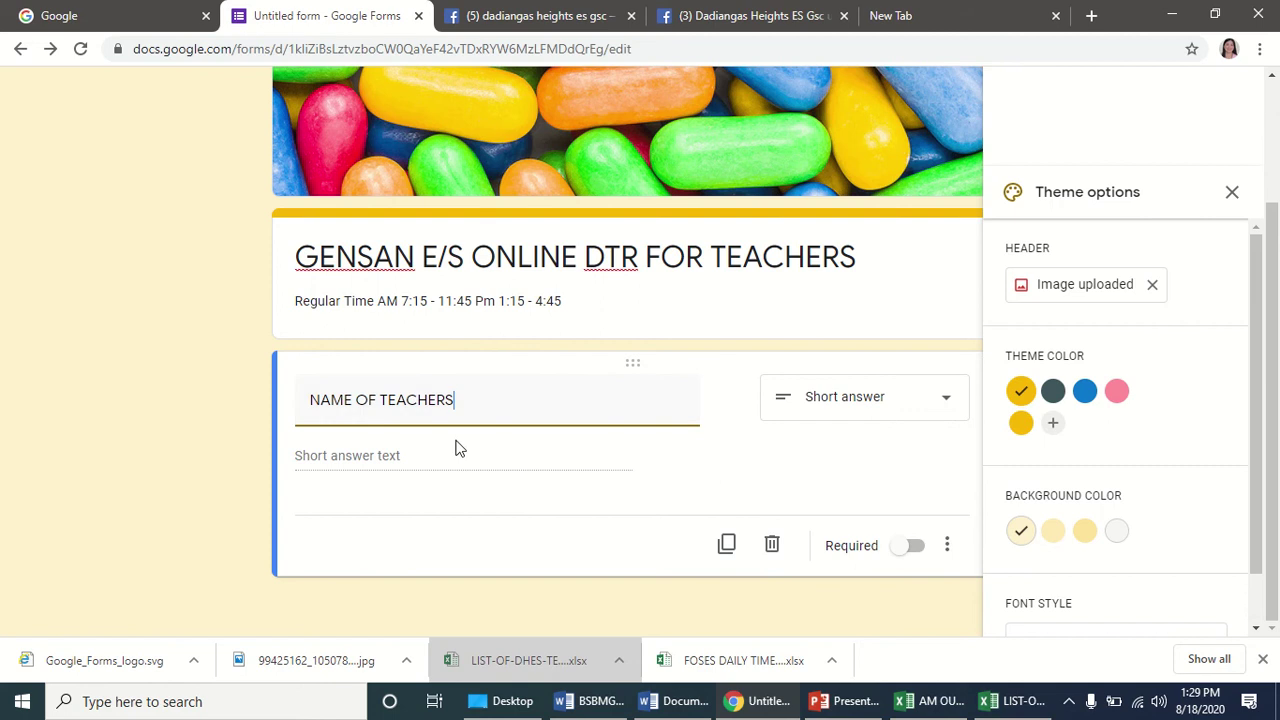
pyautogui.click(945, 403)
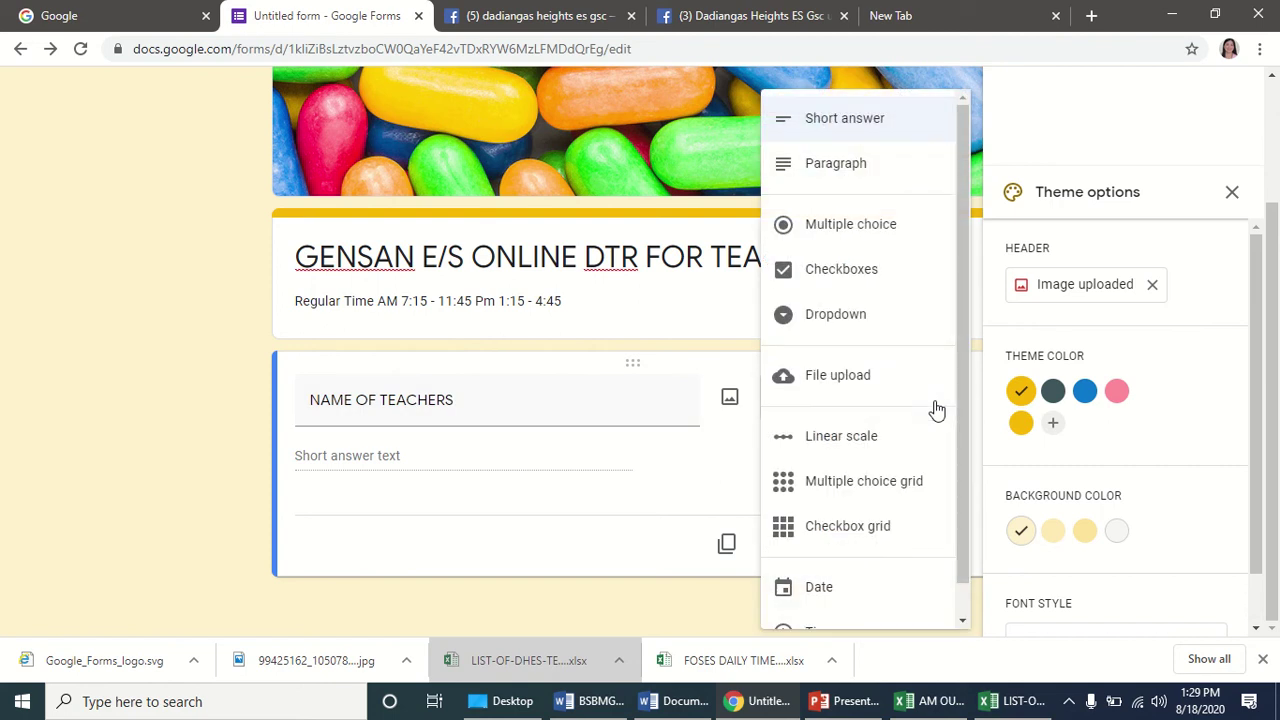
# Make the question multiple choice with four teachers' names as its options.
pyautogui.click(855, 236)
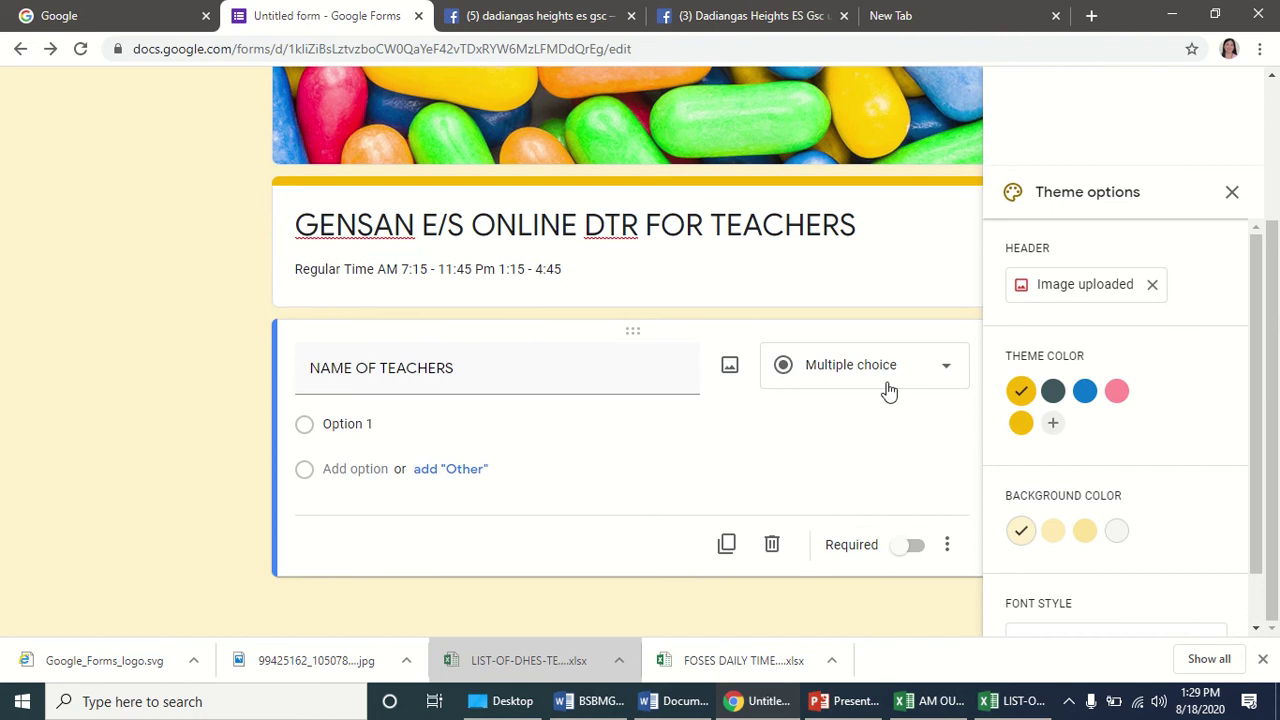
pyautogui.click(450, 430)
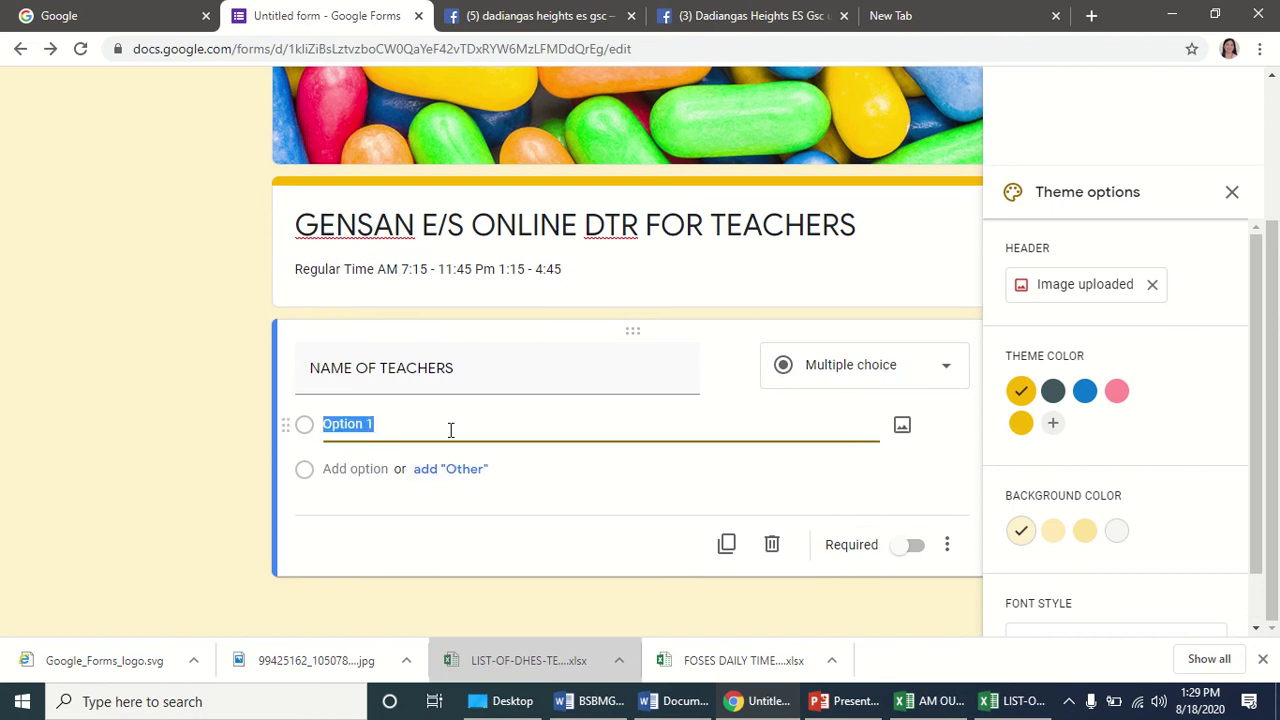
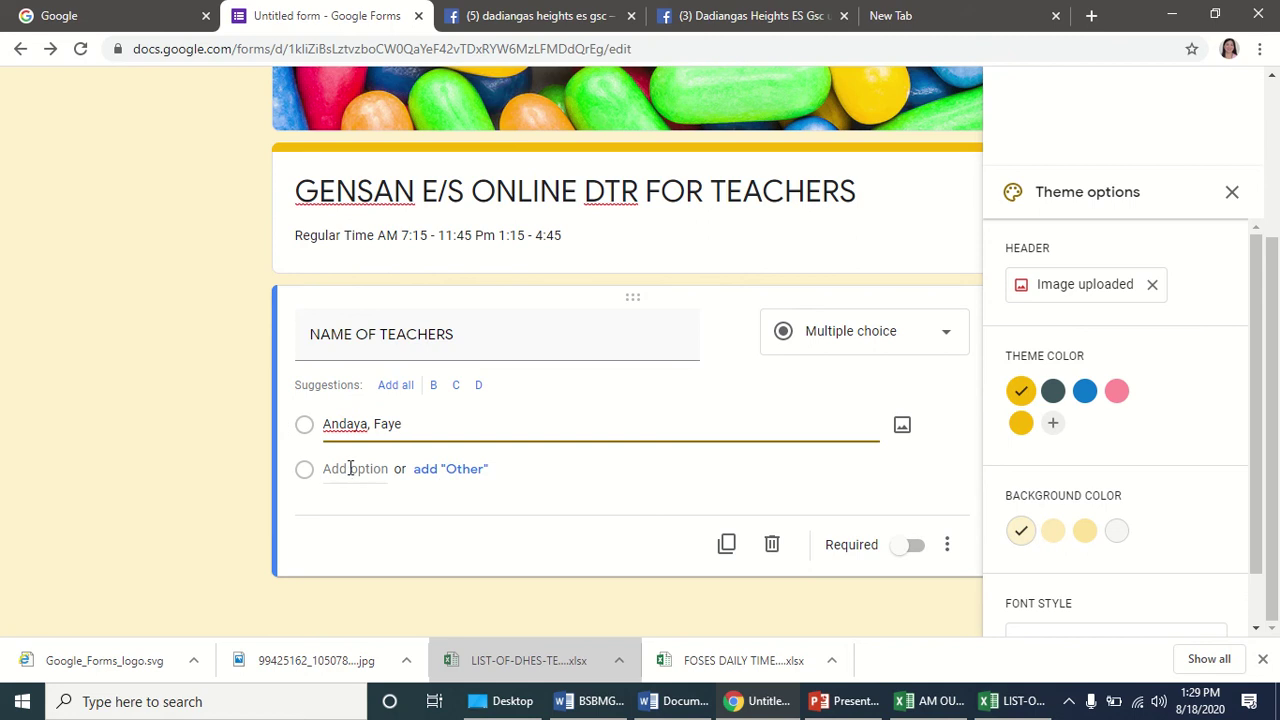
pyautogui.click(350, 469)
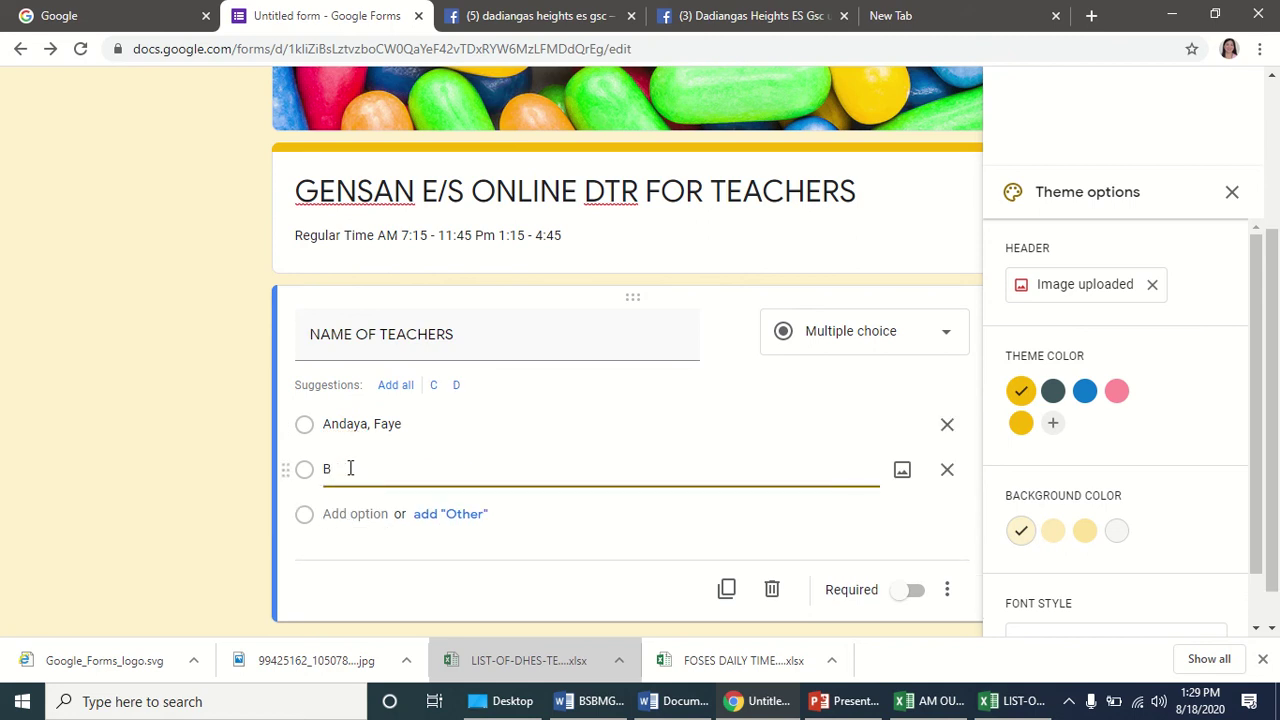
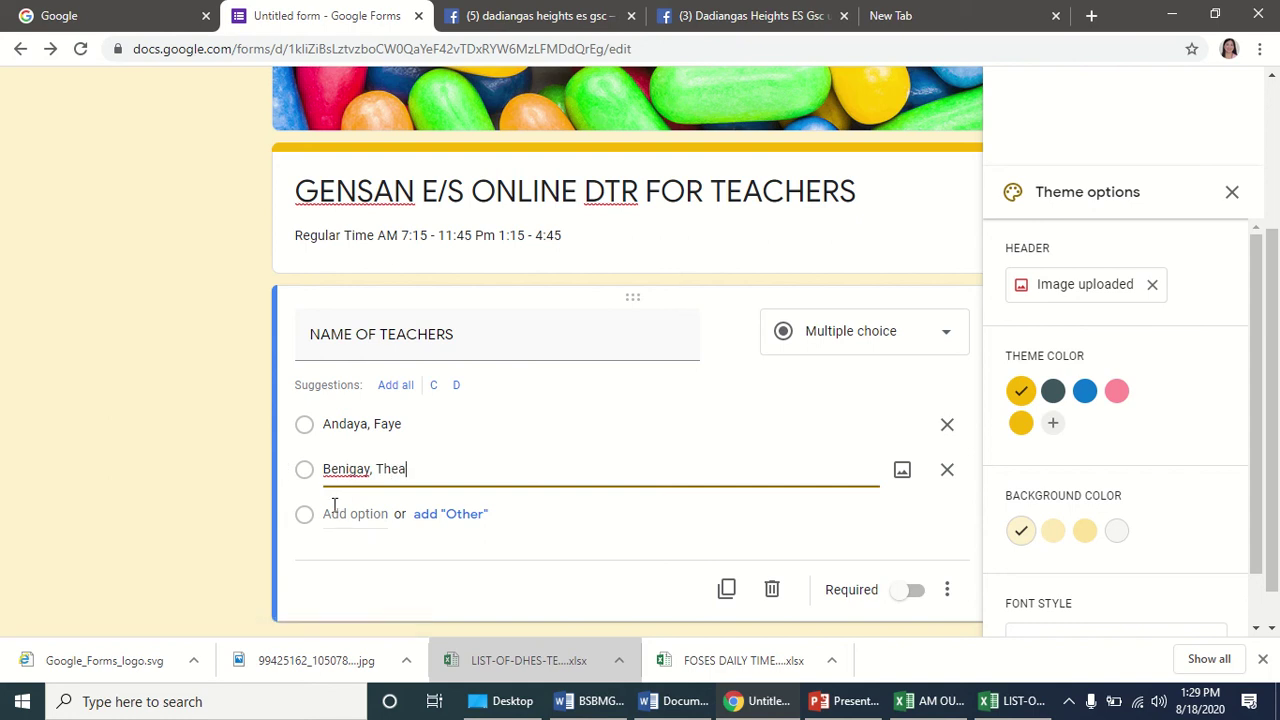
pyautogui.click(338, 512)
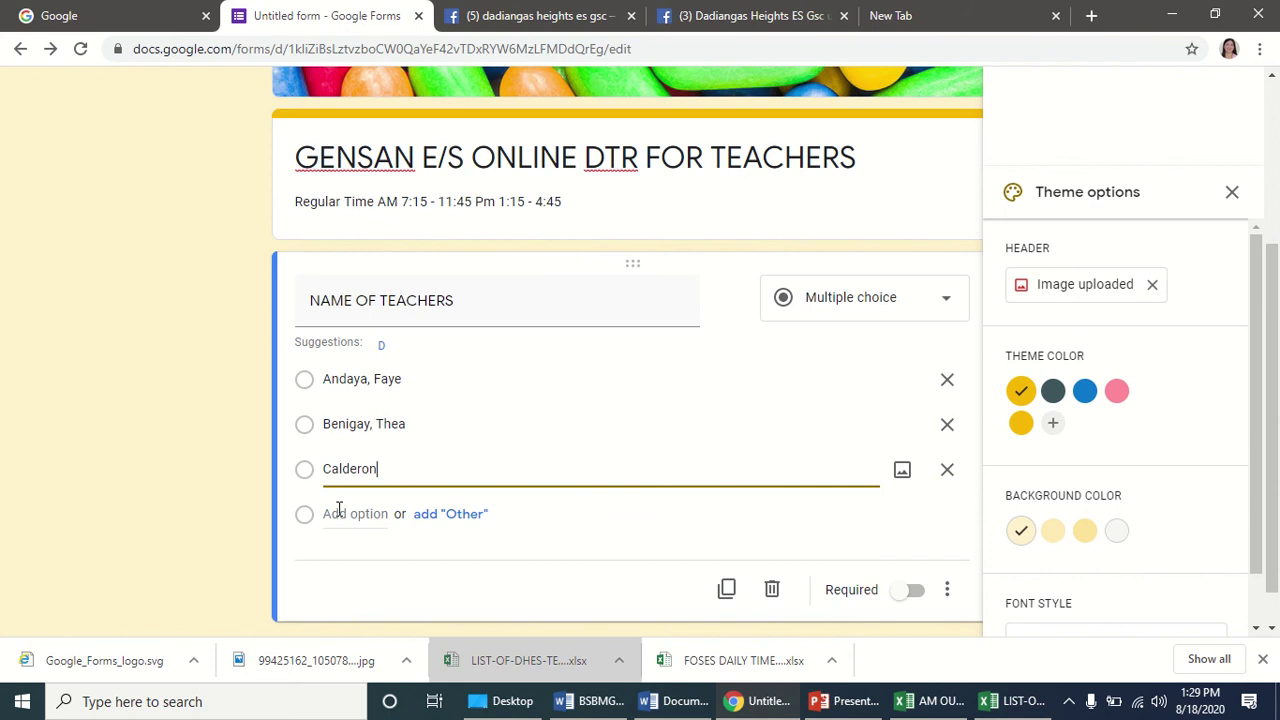
pyautogui.click(380, 517)
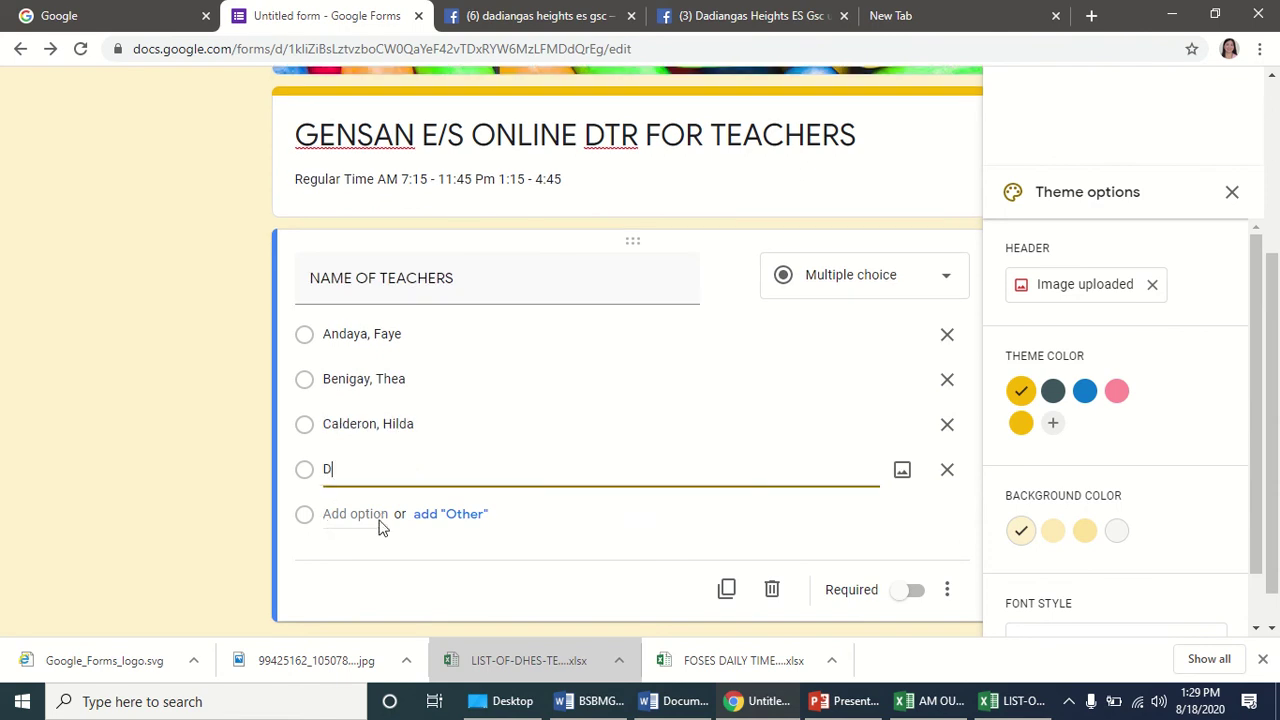
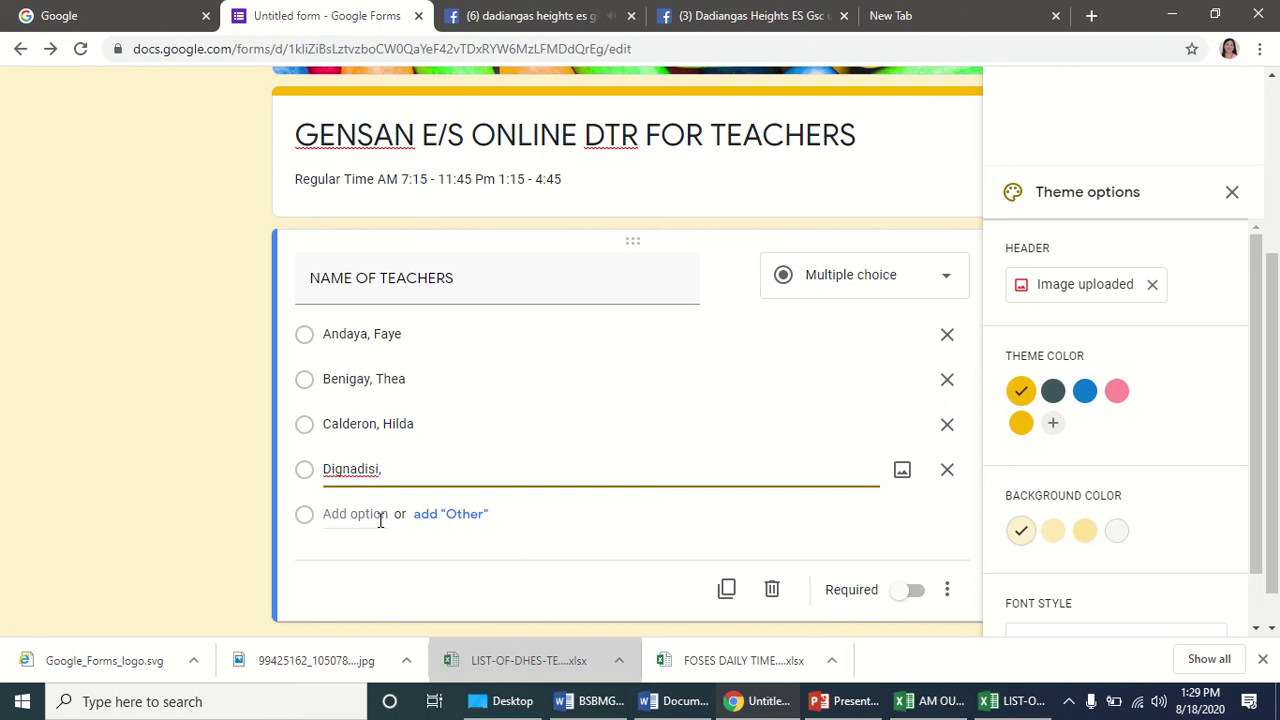
# Mark NAME OF TEACHERS as required and close the theme options panel.
pyautogui.click(910, 591)
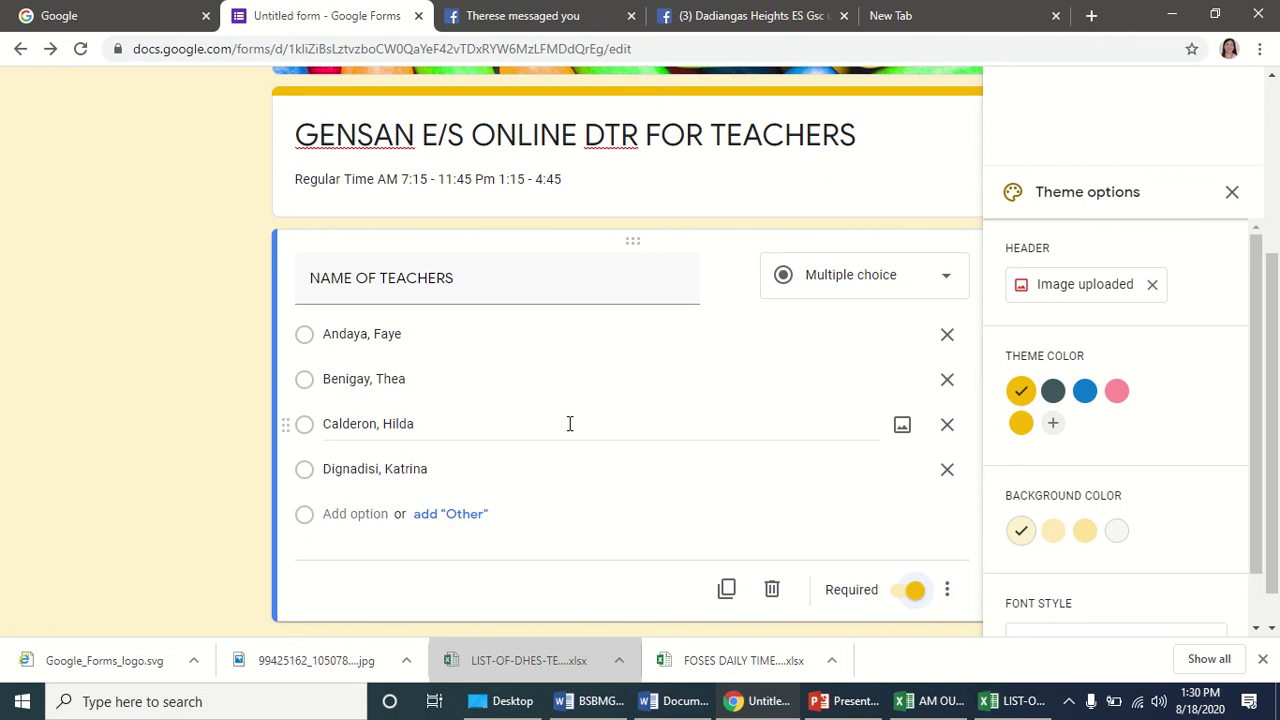
pyautogui.scroll(-1, 569, 424)
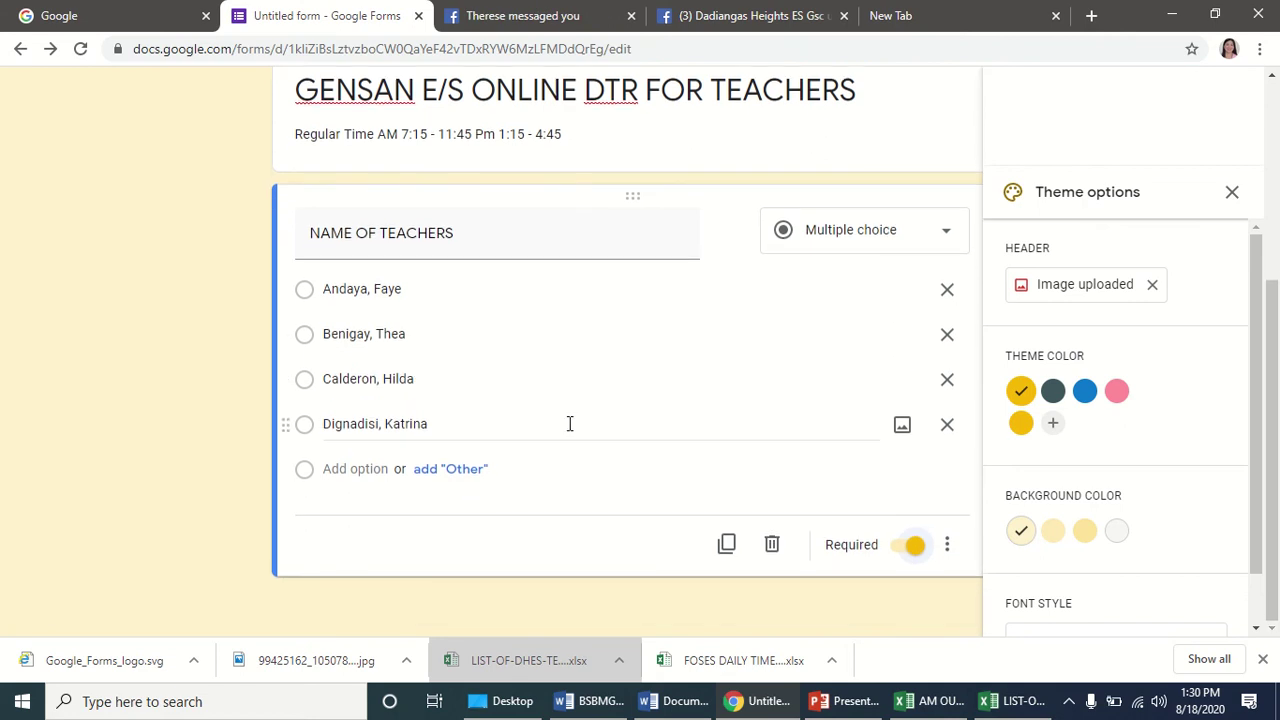
pyautogui.scroll(2, 571, 424)
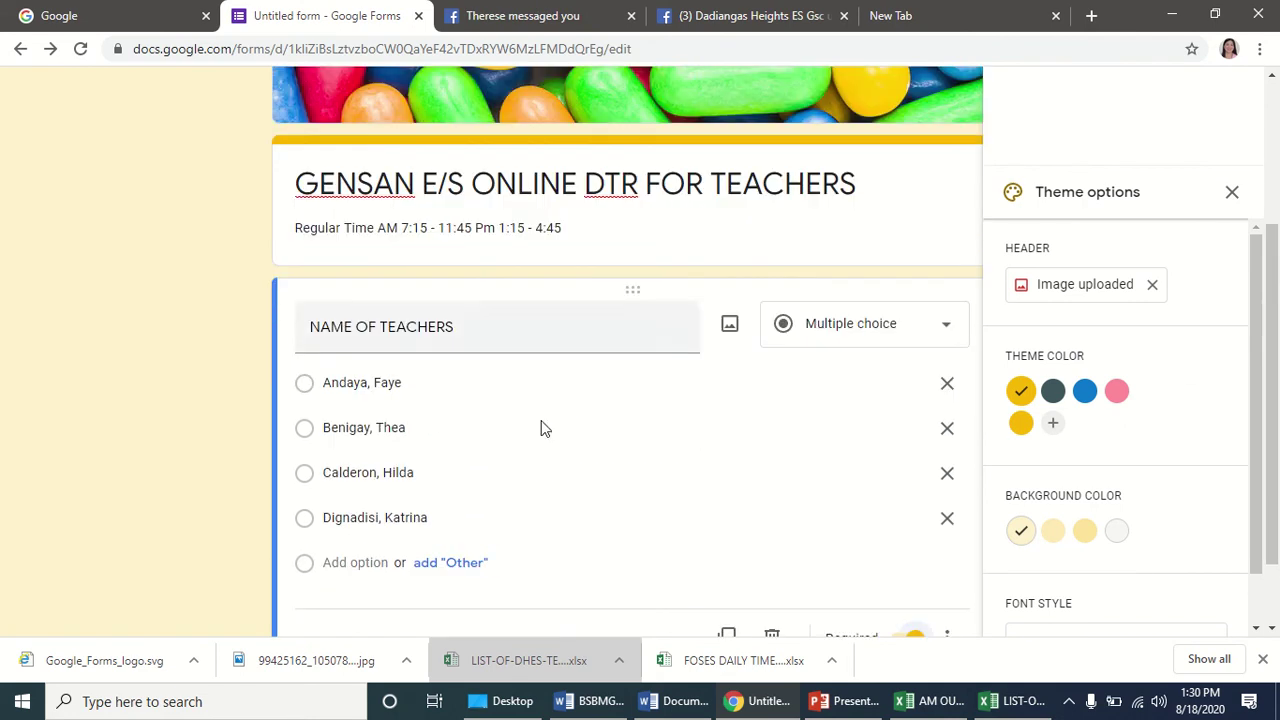
pyautogui.scroll(-2, 410, 480)
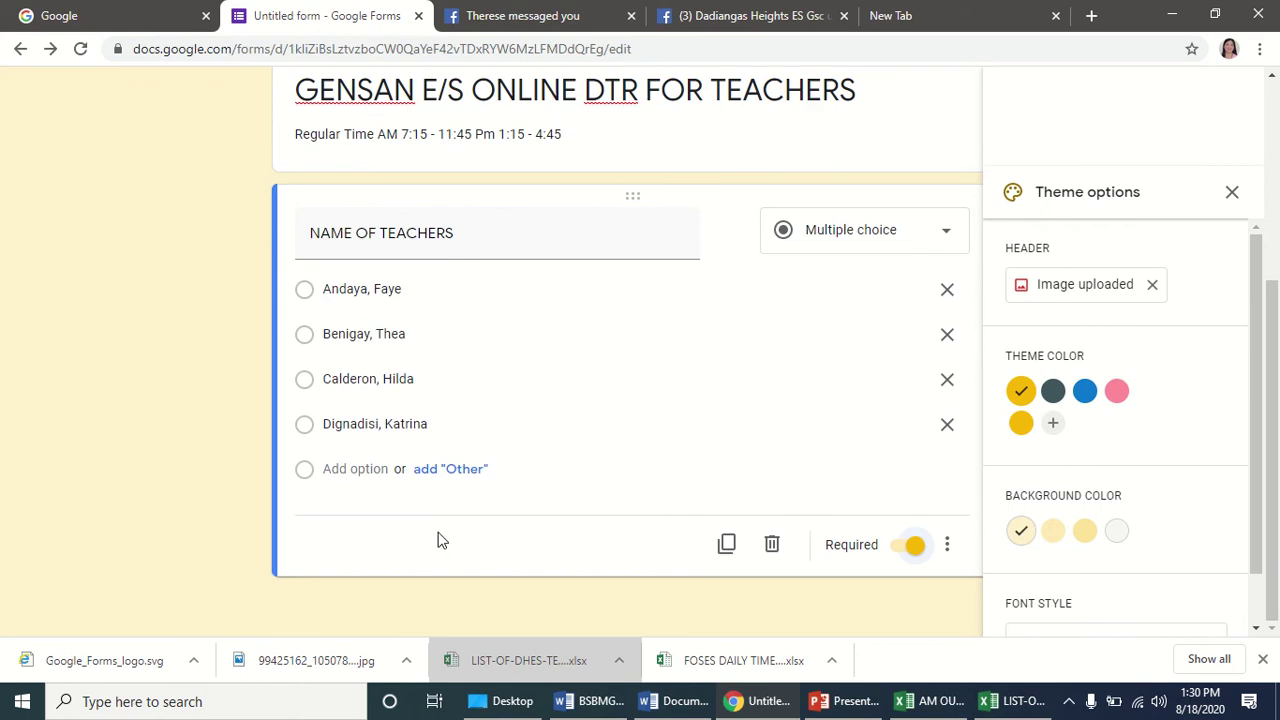
pyautogui.click(1232, 192)
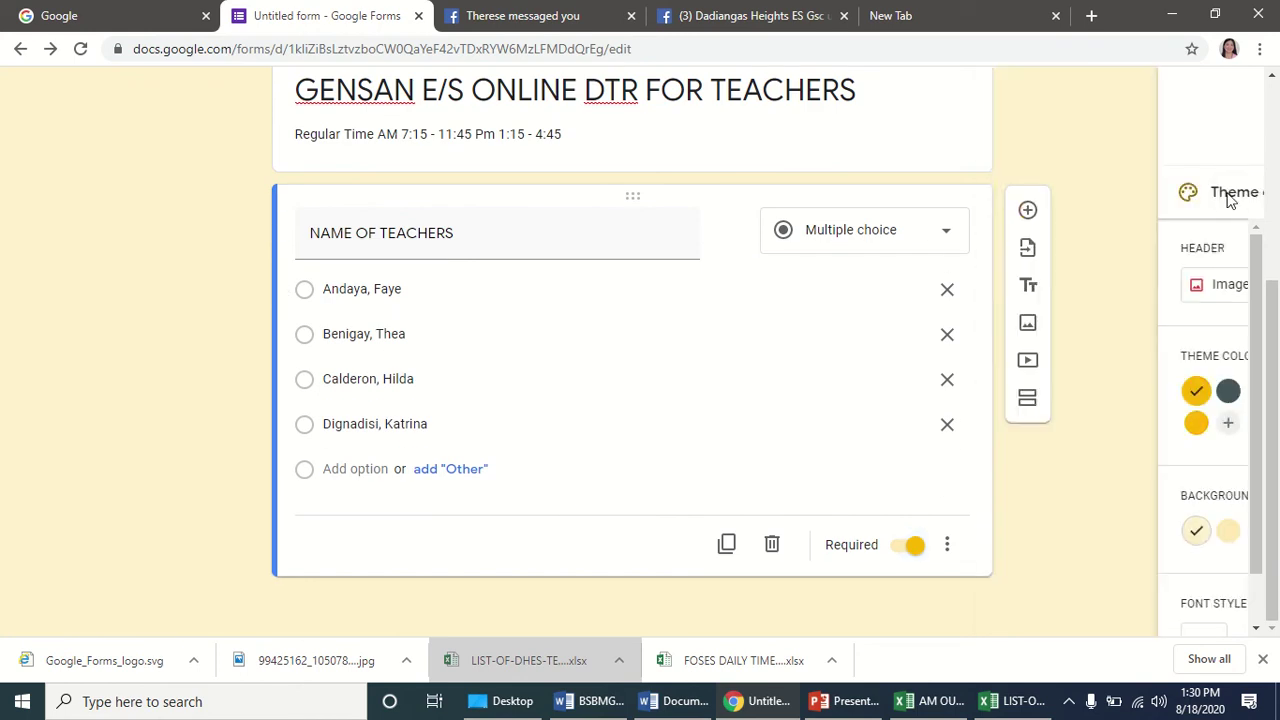
# Add a new multiple-choice question titled 'TIME' below NAME OF TEACHERS.
pyautogui.scroll(-3, 1059, 234)
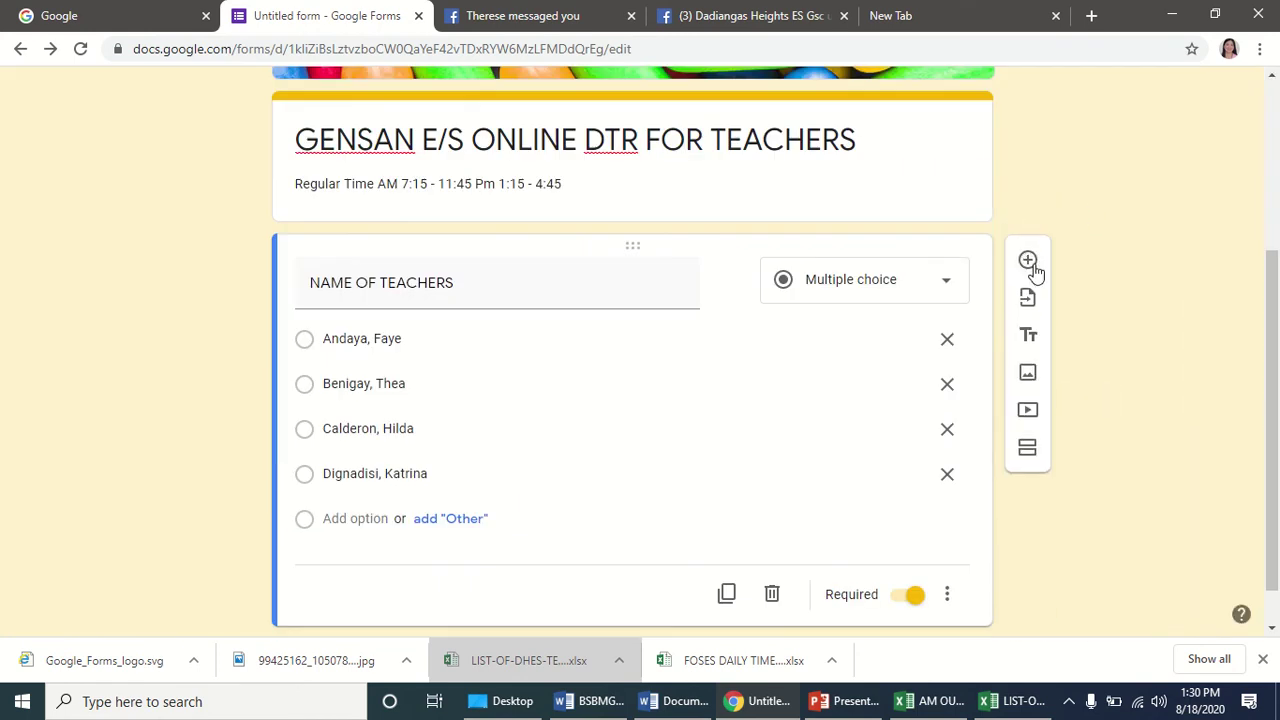
pyautogui.click(1029, 263)
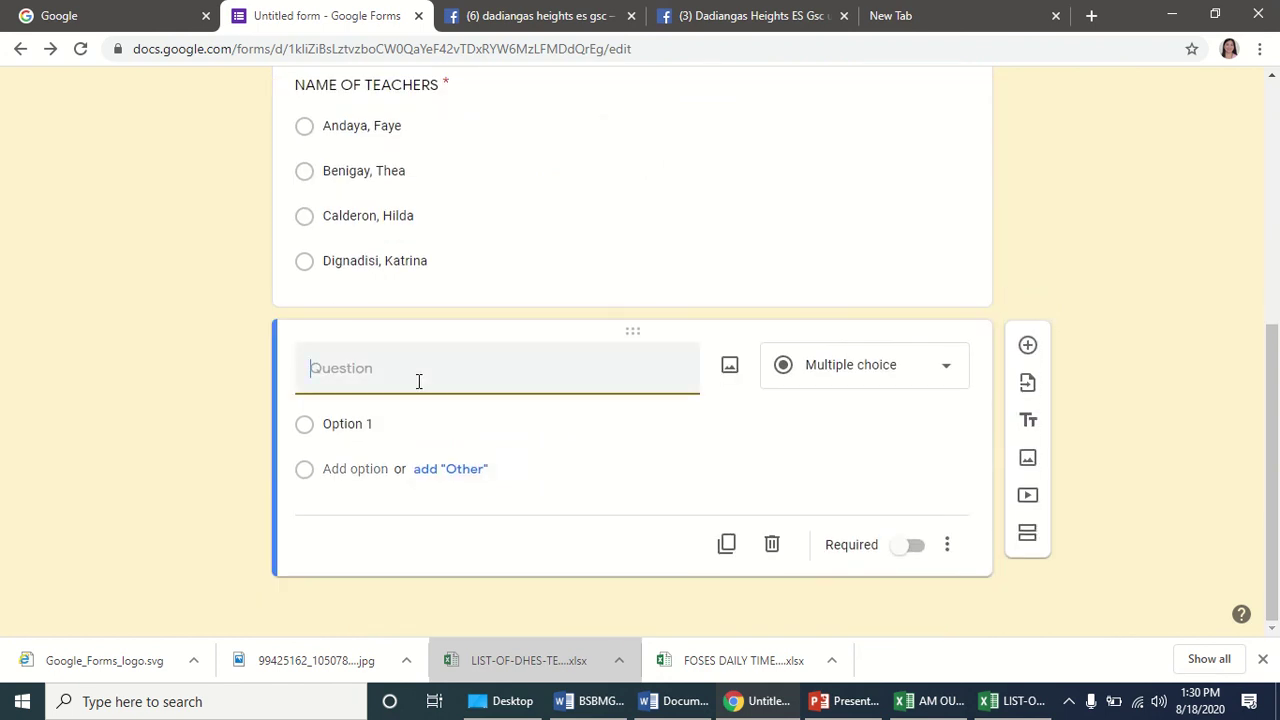
pyautogui.write('TIME')
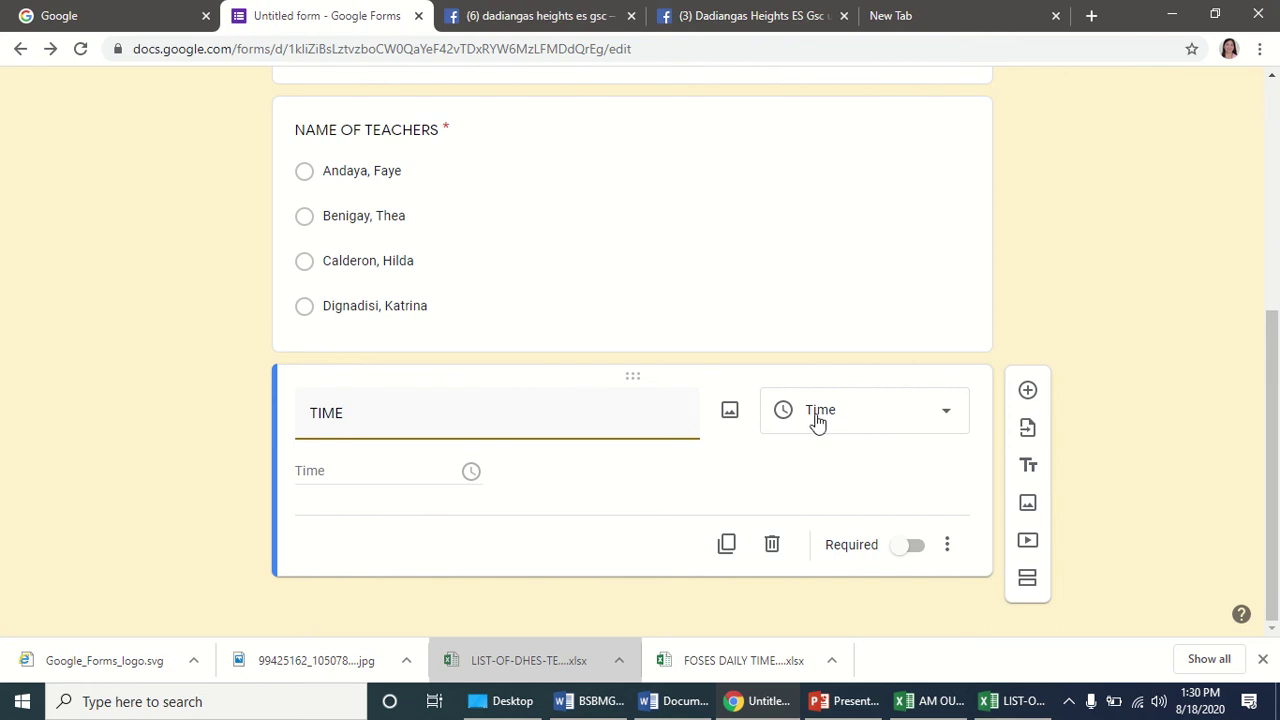
pyautogui.click(870, 408)
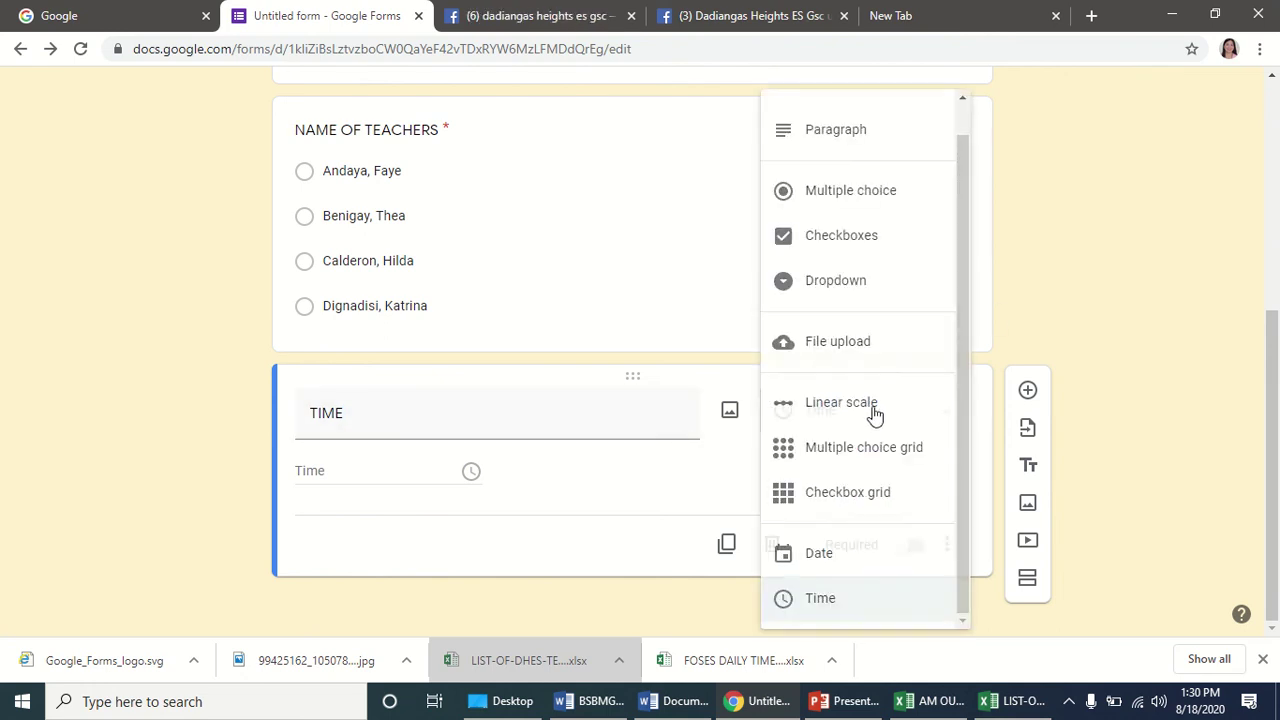
pyautogui.click(815, 192)
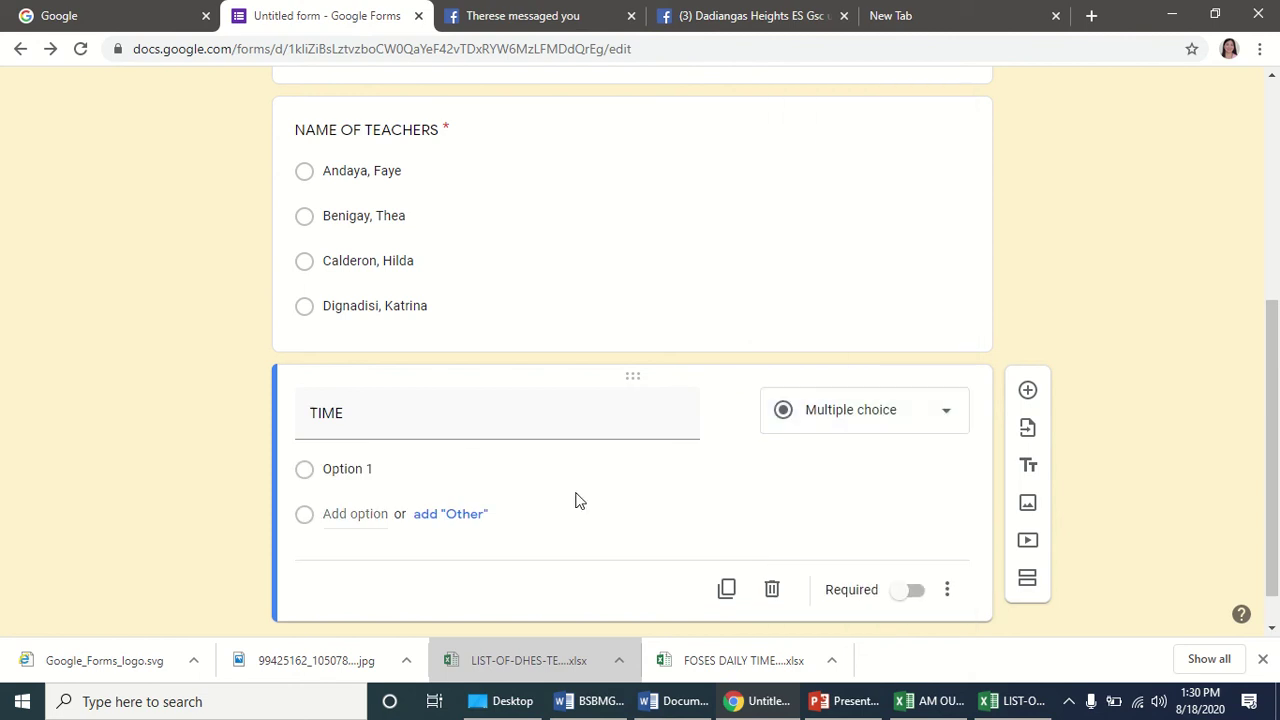
# Give TIME the options AM - IN, AM - OUT, PM - IN and PM -OUT.
pyautogui.click(382, 462)
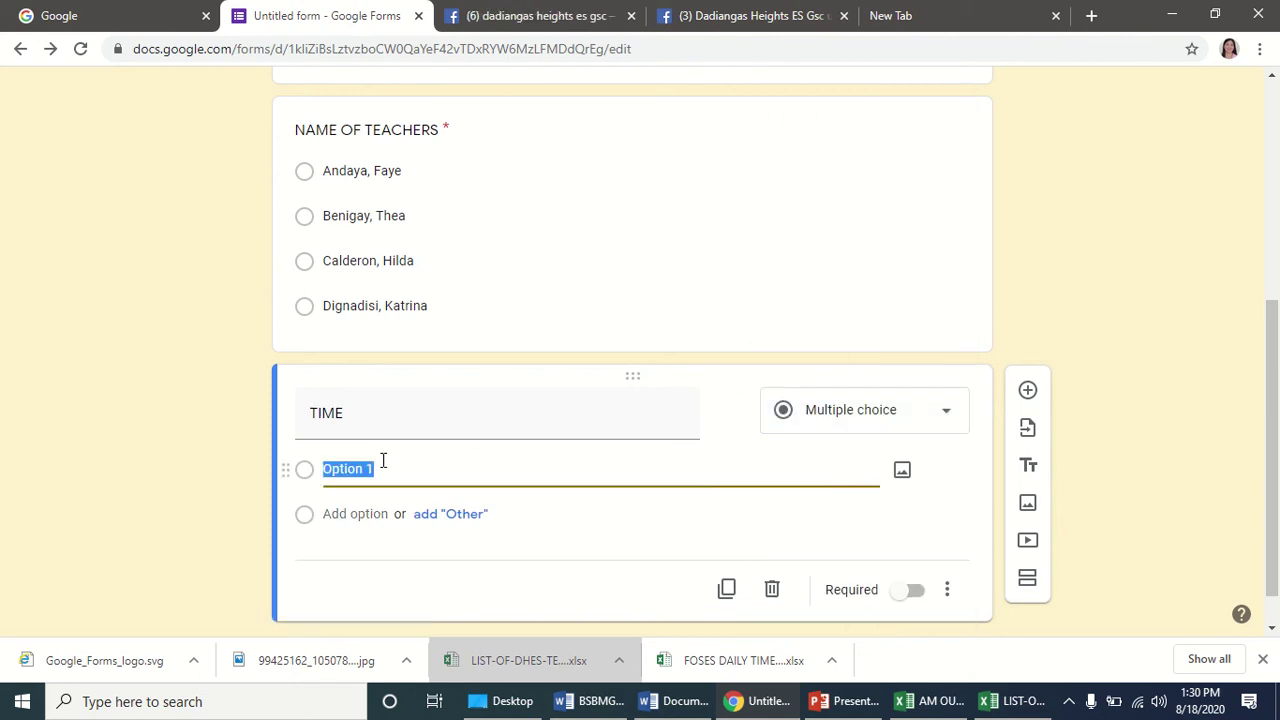
pyautogui.write('am')
pyautogui.press('BackSpace')
pyautogui.press('BackSpace')
pyautogui.write('AM -')
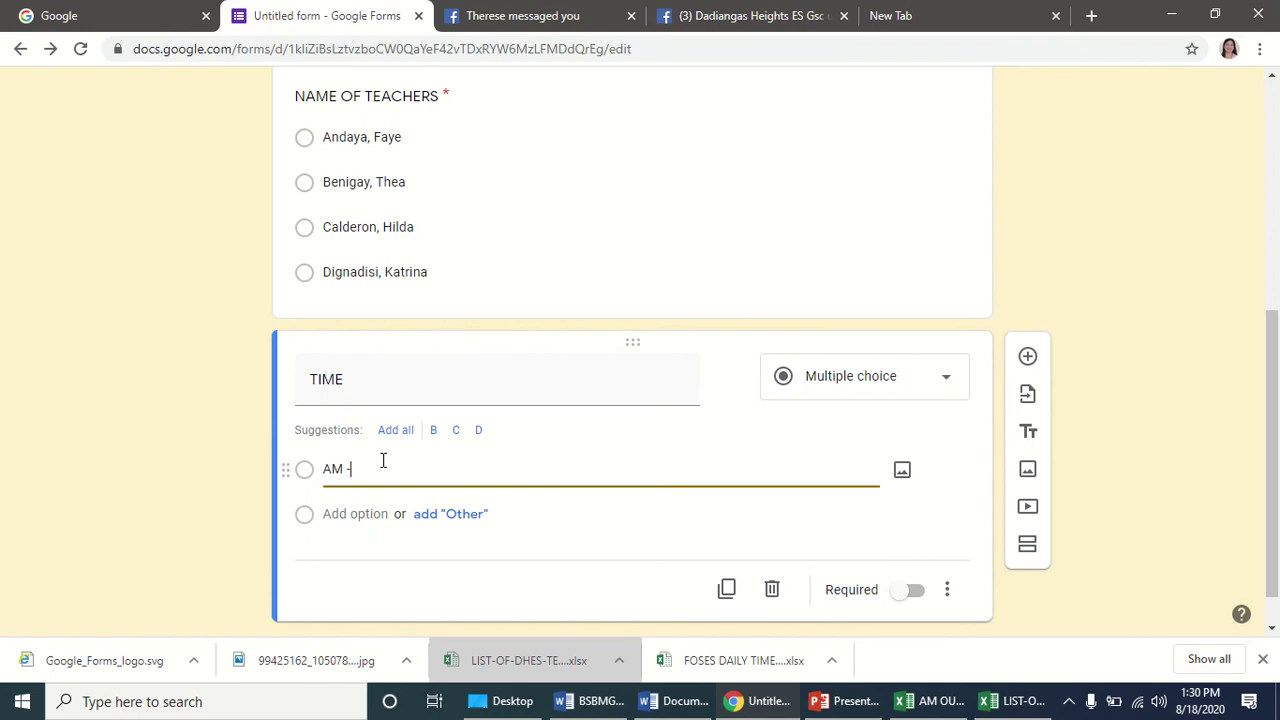
pyautogui.write(' IN')
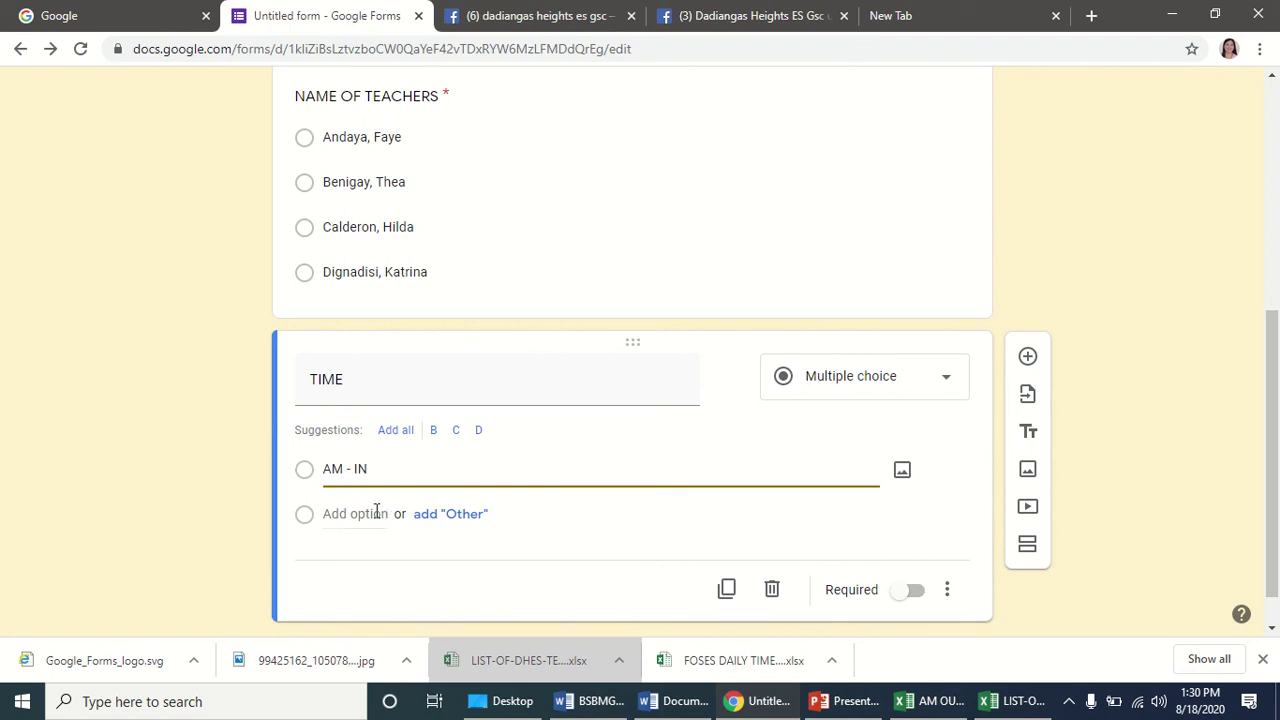
pyautogui.click(375, 514)
pyautogui.write('AM')
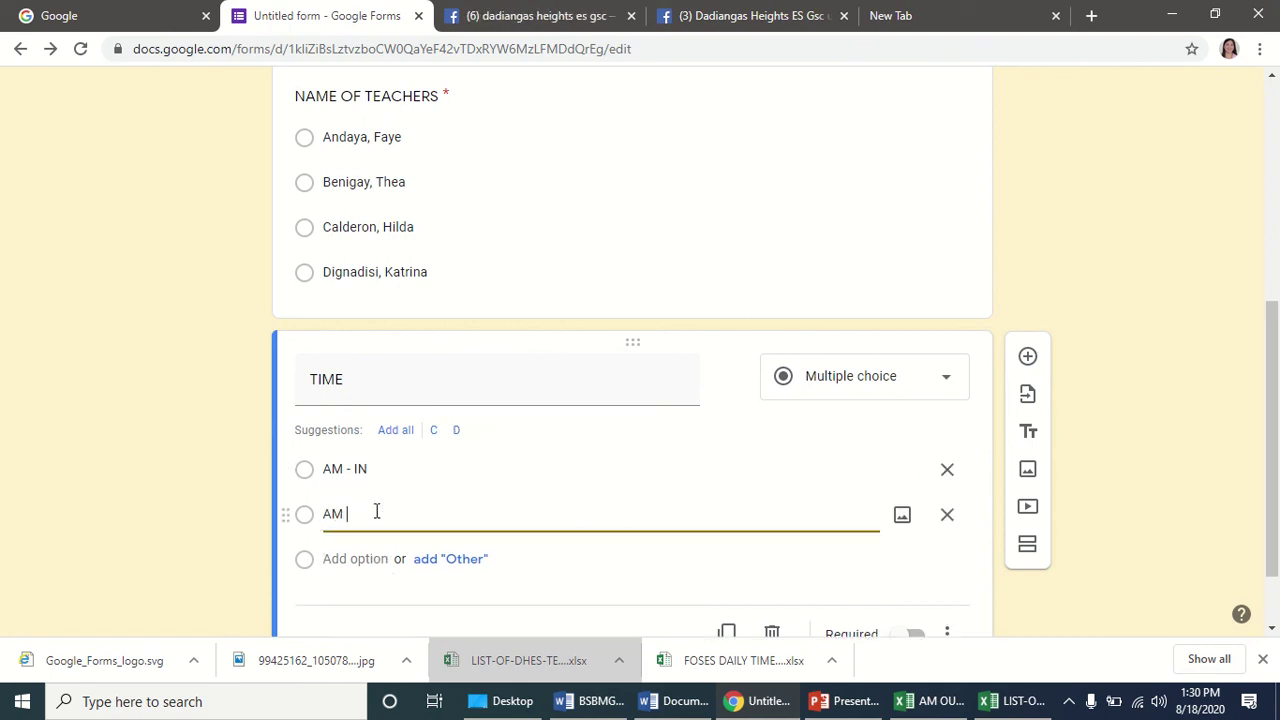
pyautogui.write(' - OUT')
pyautogui.click(345, 558)
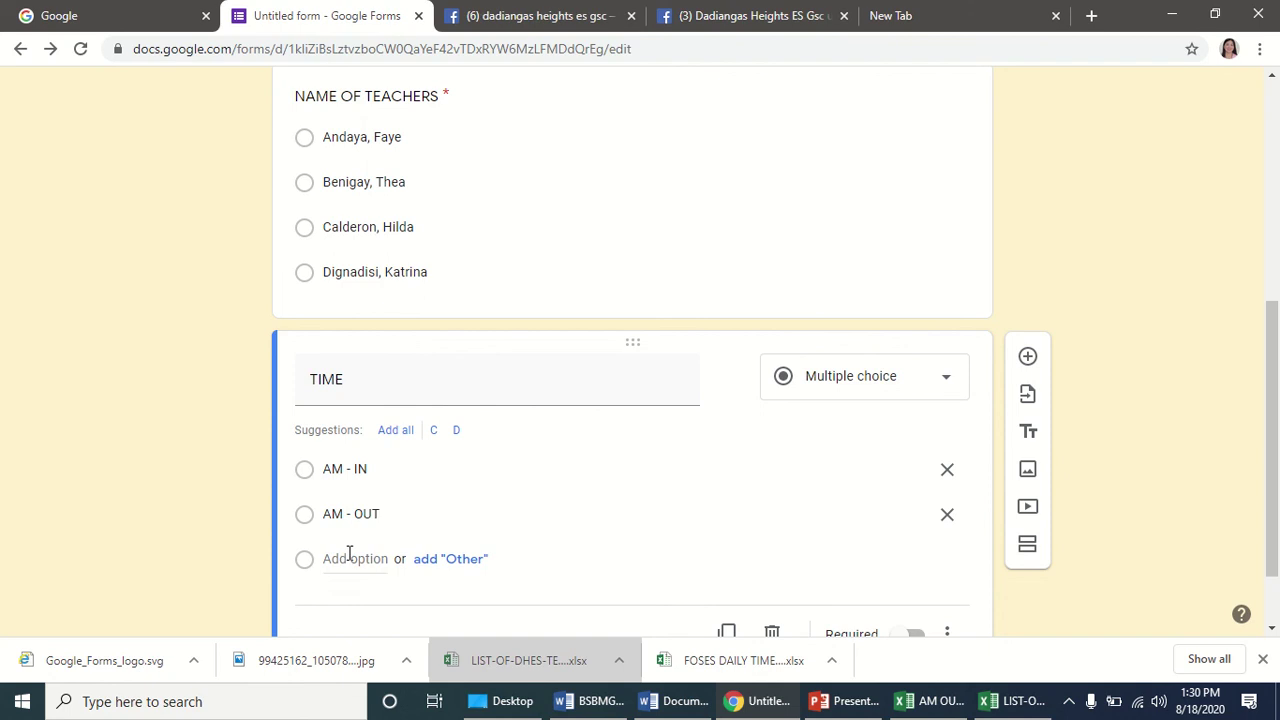
pyautogui.write('PM ')
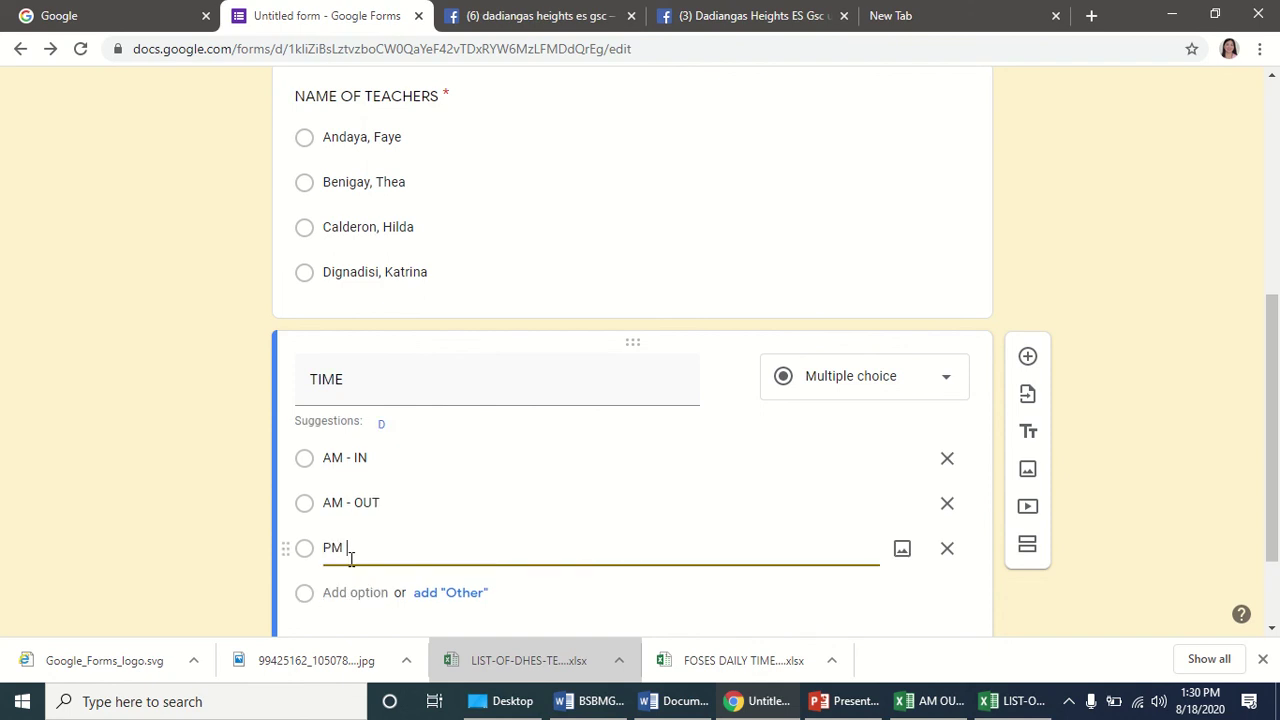
pyautogui.write('- IN')
pyautogui.click(354, 590)
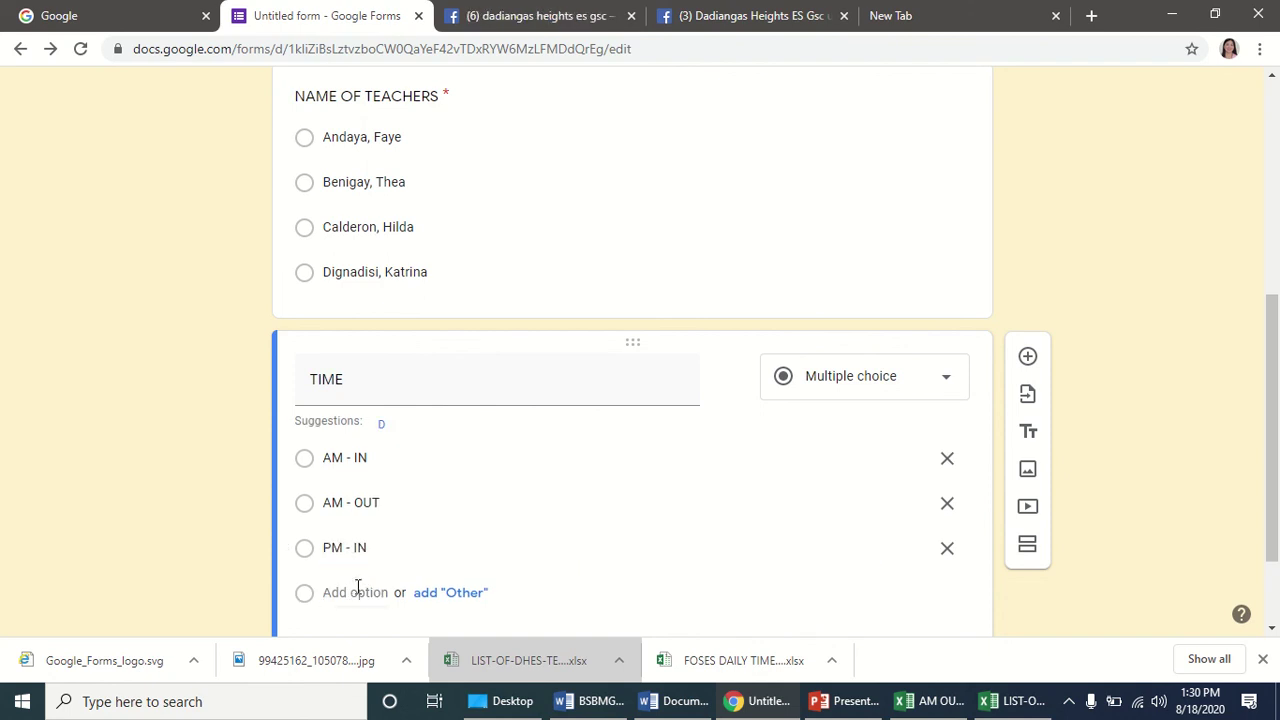
pyautogui.write('PM -')
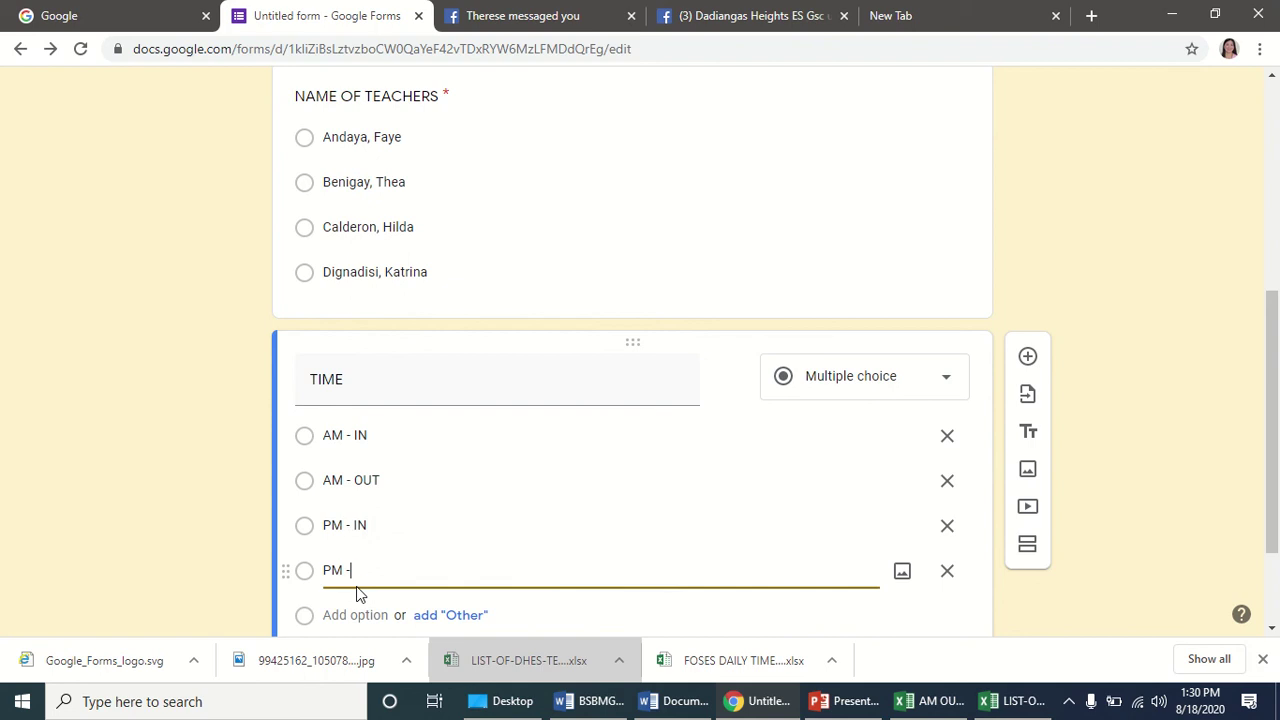
pyautogui.write('OUT')
# Mark the TIME question as required.
pyautogui.scroll(-2, 448, 480)
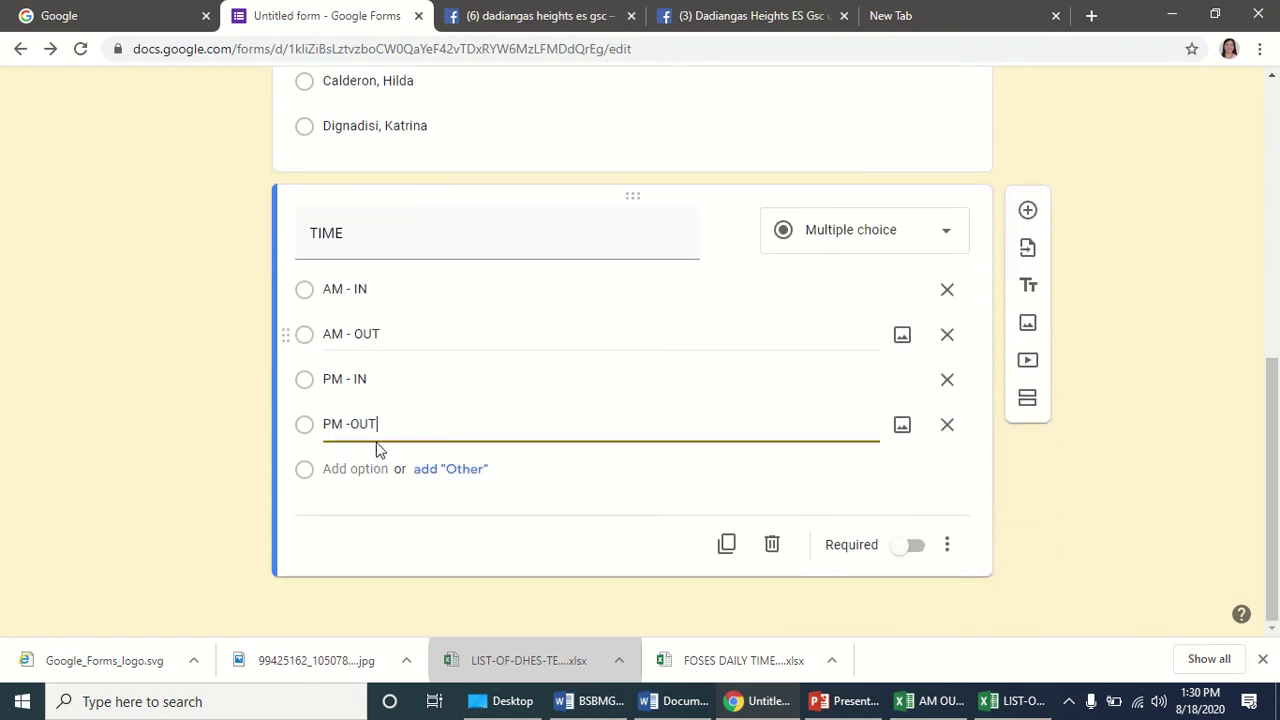
pyautogui.scroll(3, 383, 349)
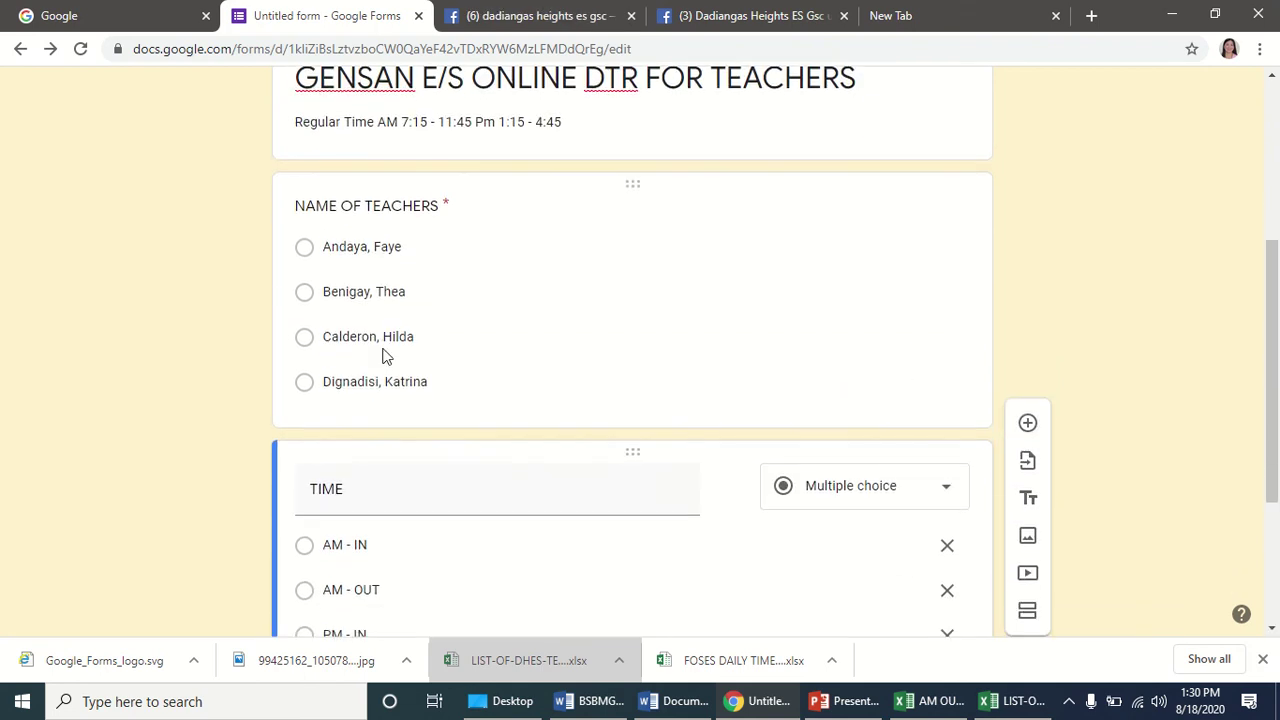
pyautogui.scroll(-3, 383, 357)
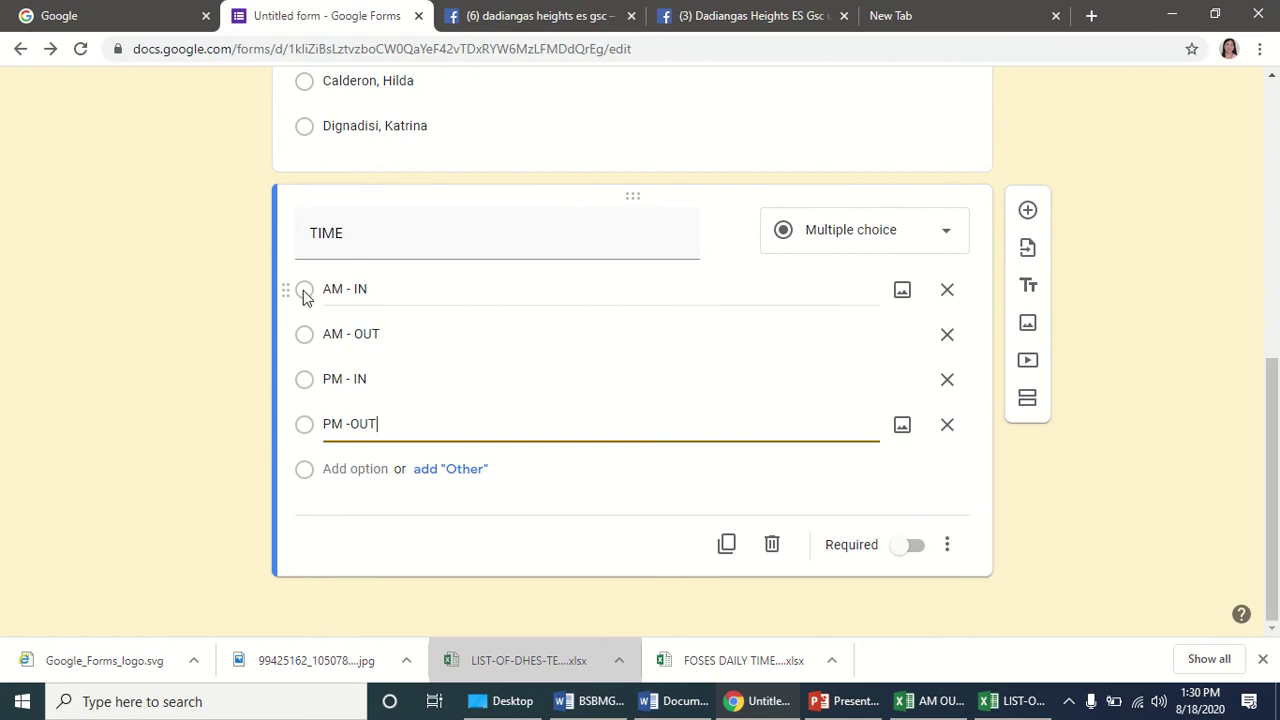
pyautogui.click(905, 548)
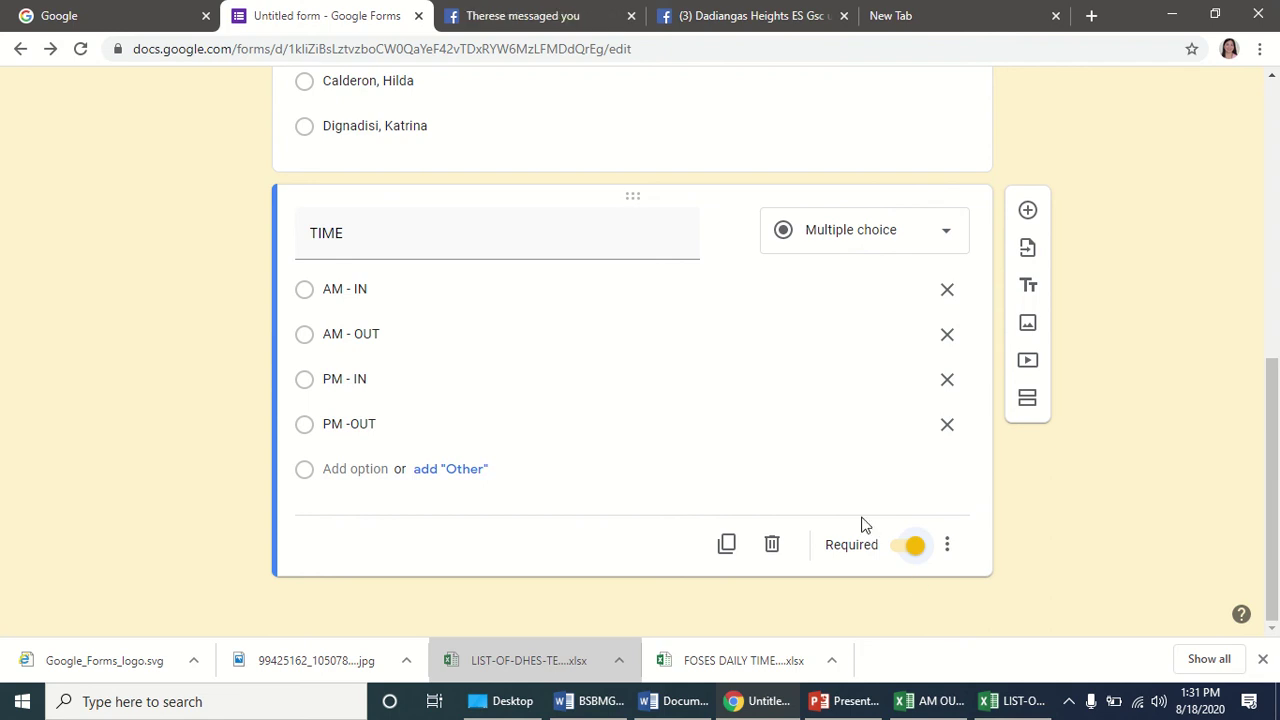
pyautogui.scroll(4, 671, 414)
pyautogui.scroll(2, 671, 418)
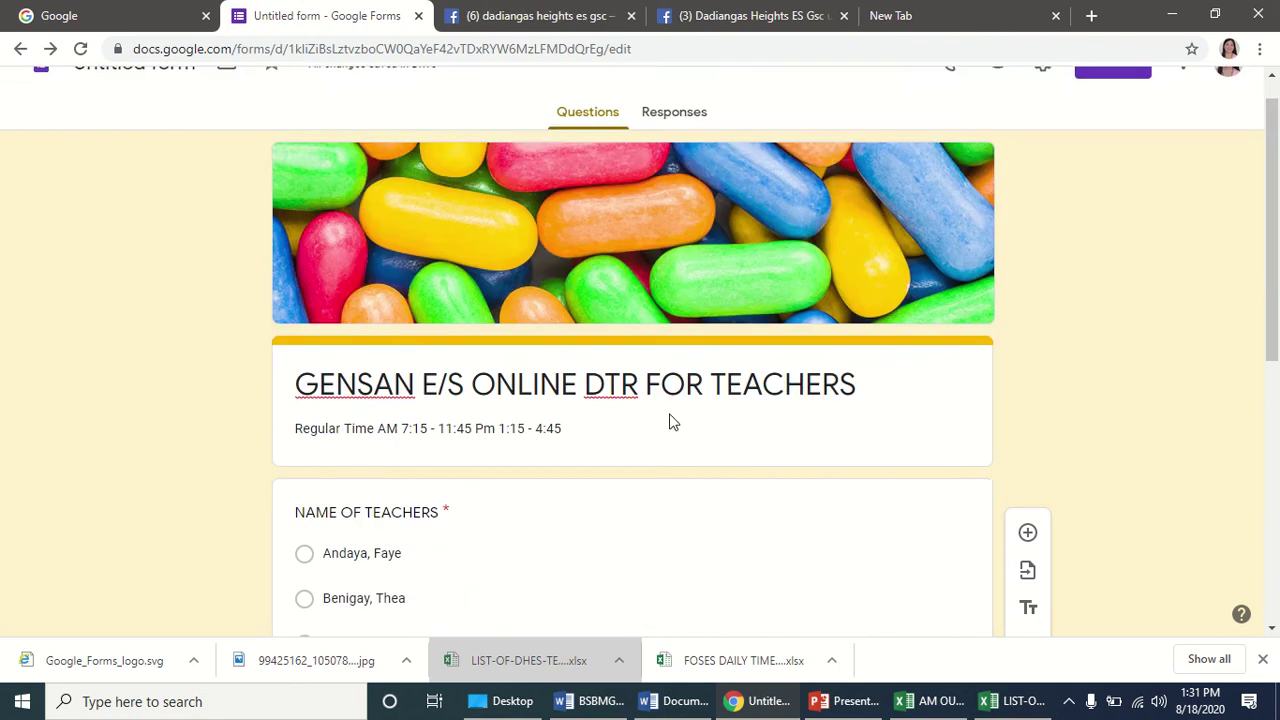
pyautogui.scroll(-1, 671, 420)
pyautogui.scroll(-1, 714, 400)
pyautogui.scroll(-3, 715, 407)
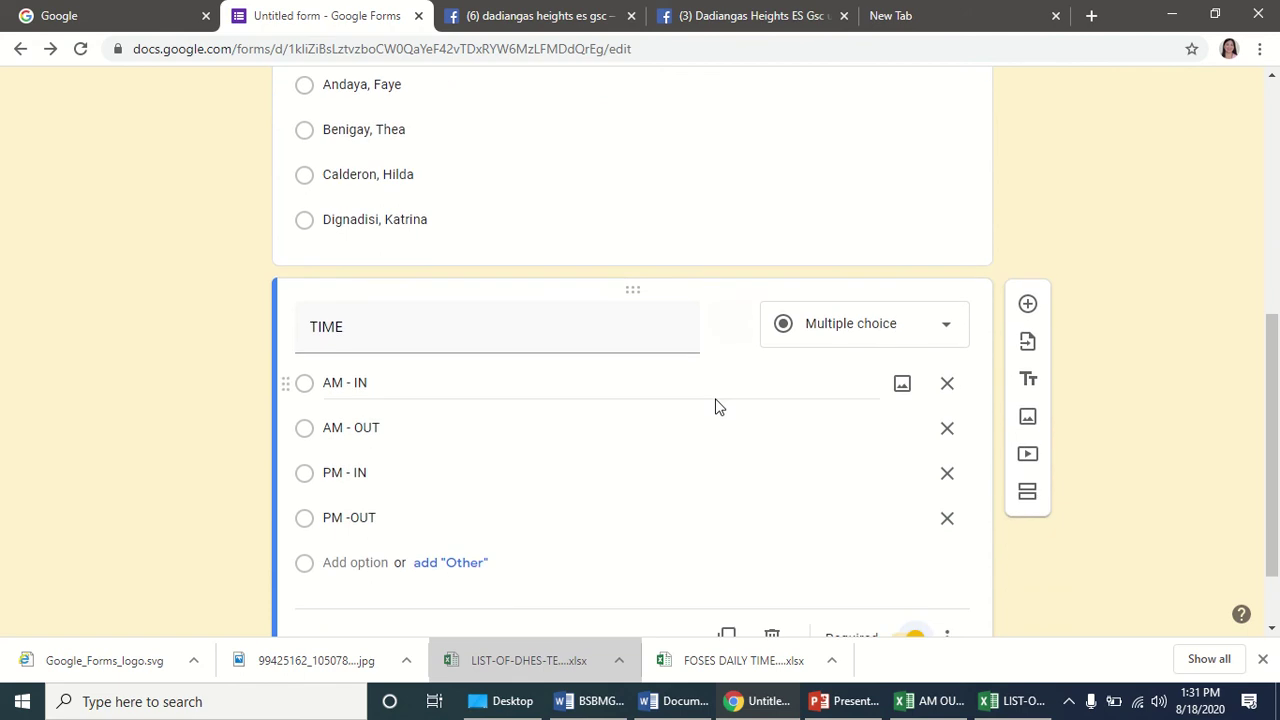
pyautogui.scroll(-1, 716, 407)
pyautogui.scroll(4, 716, 407)
pyautogui.scroll(-3, 716, 407)
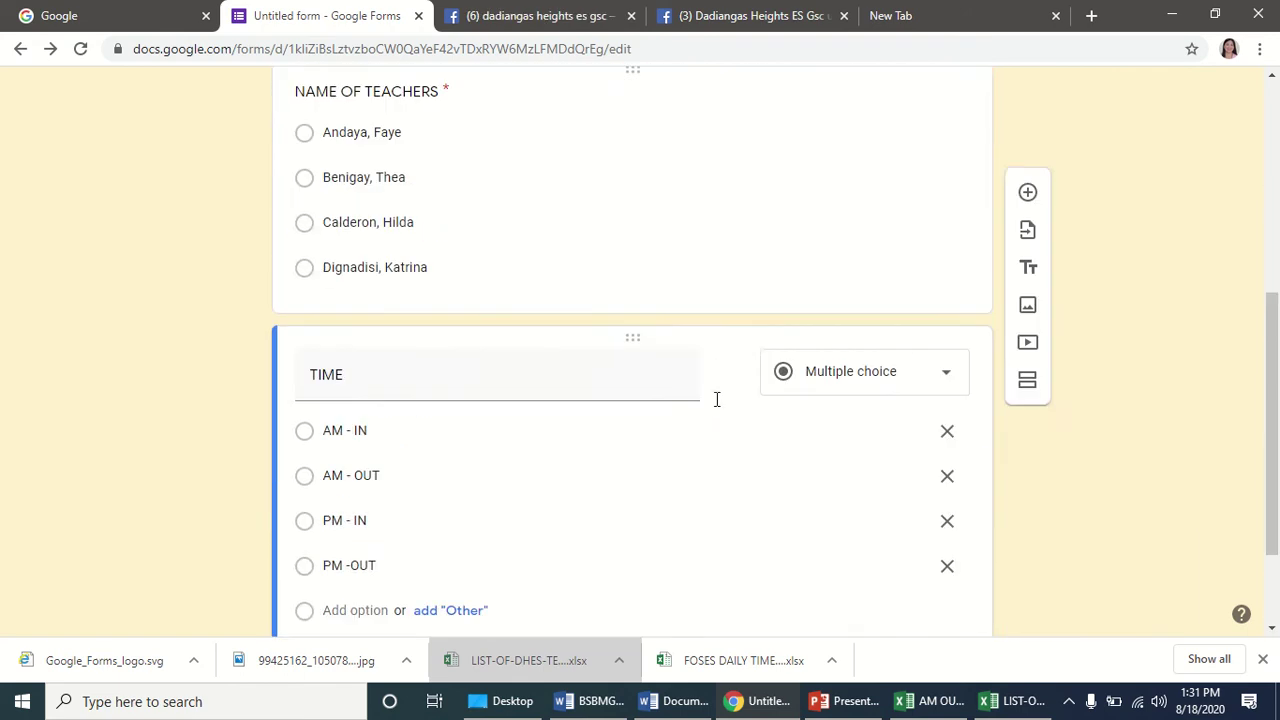
pyautogui.scroll(5, 716, 407)
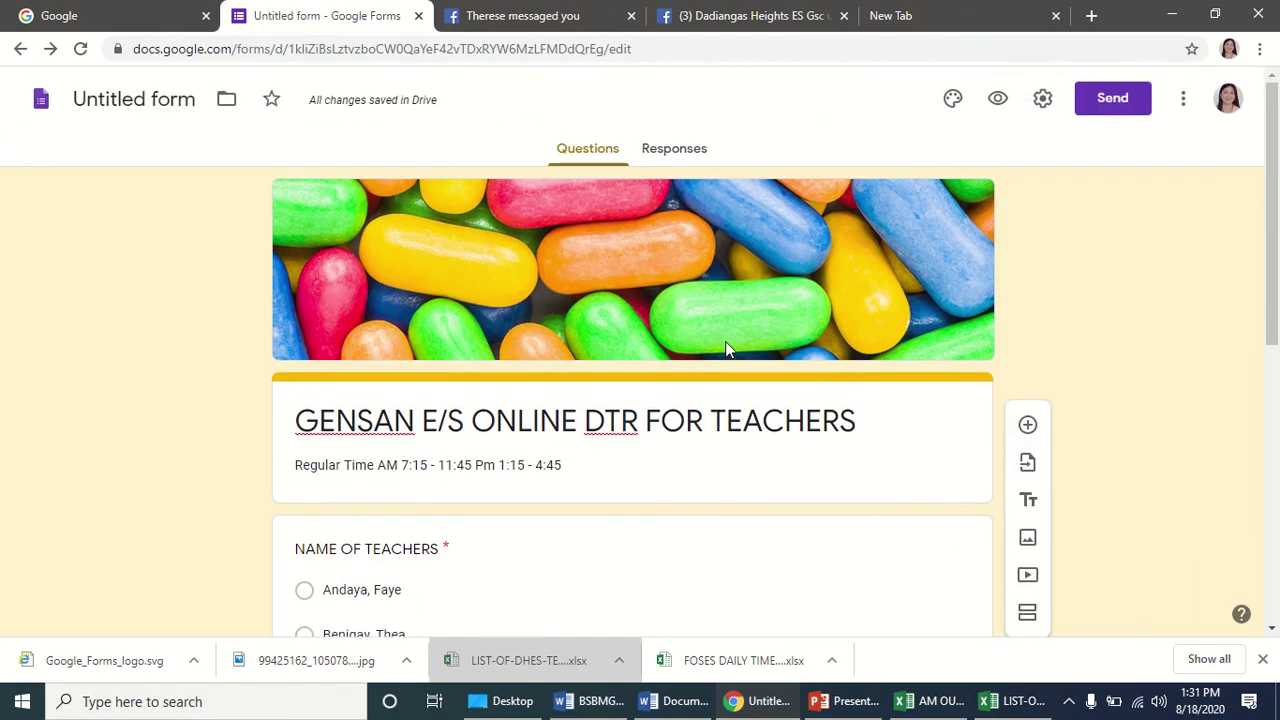
# Save settings limiting responses to 1 and allowing edits after submit, email collection off.
pyautogui.click(1042, 101)
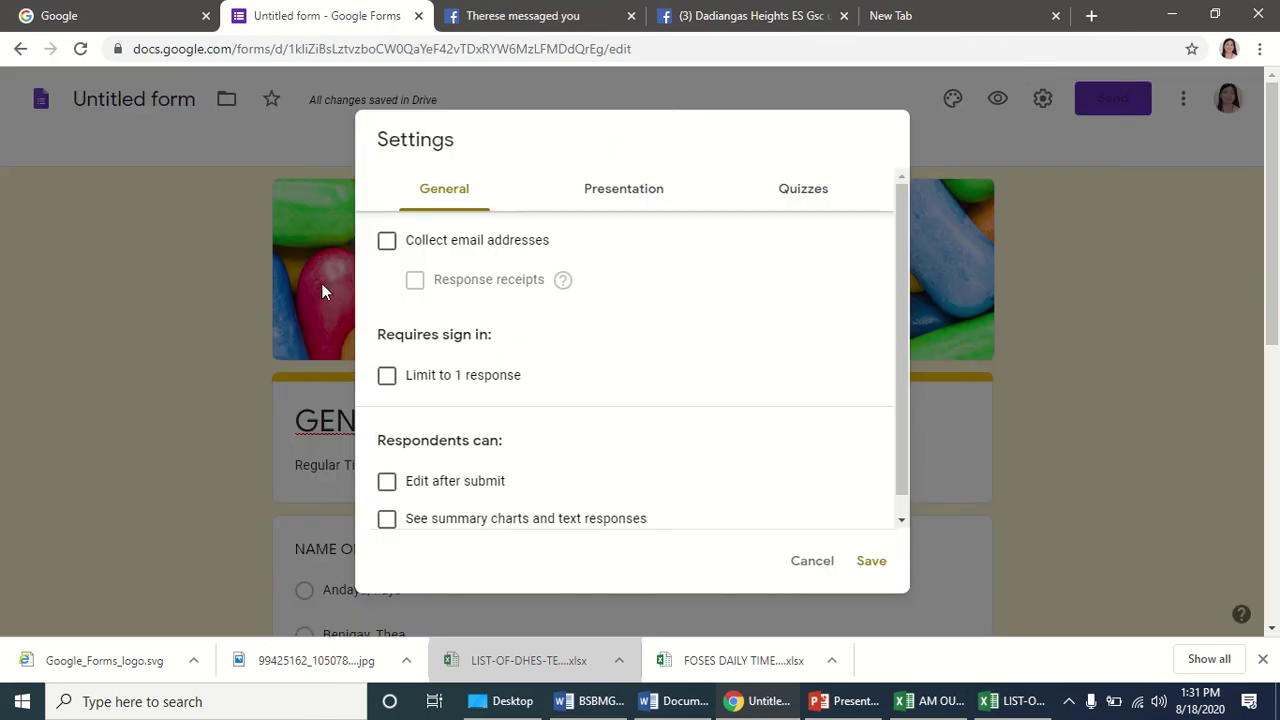
pyautogui.click(388, 245)
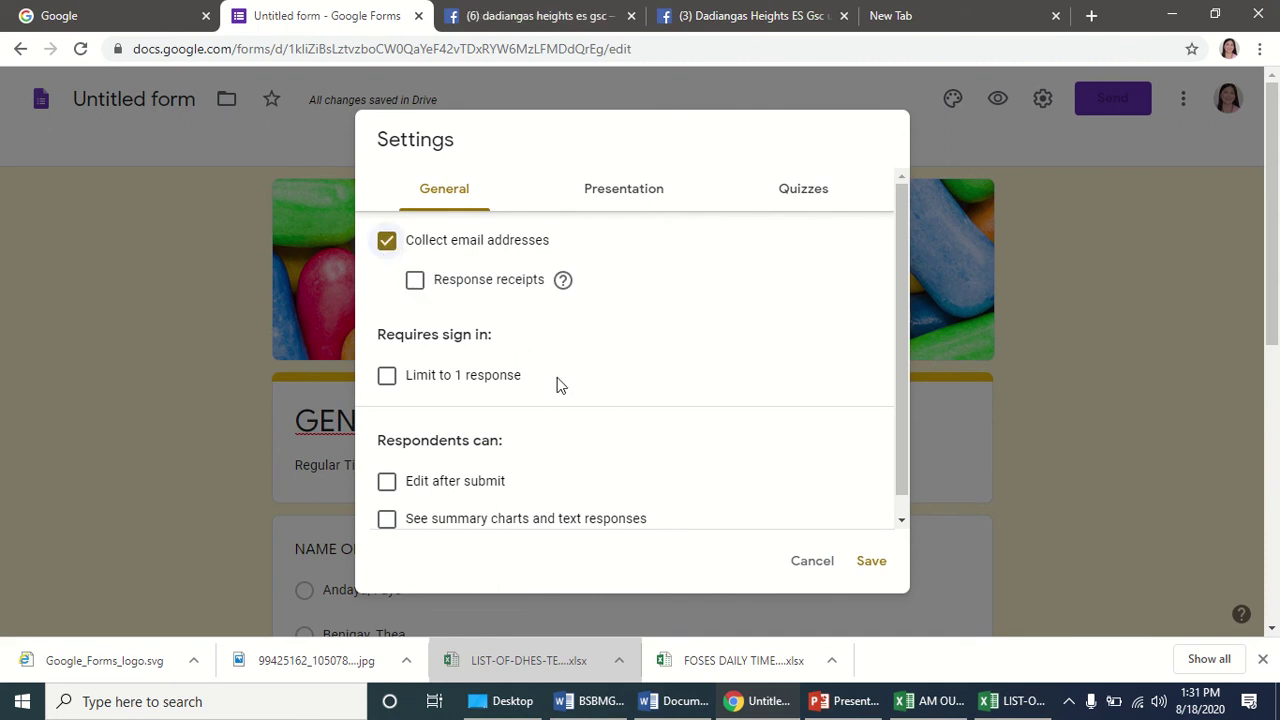
pyautogui.click(388, 241)
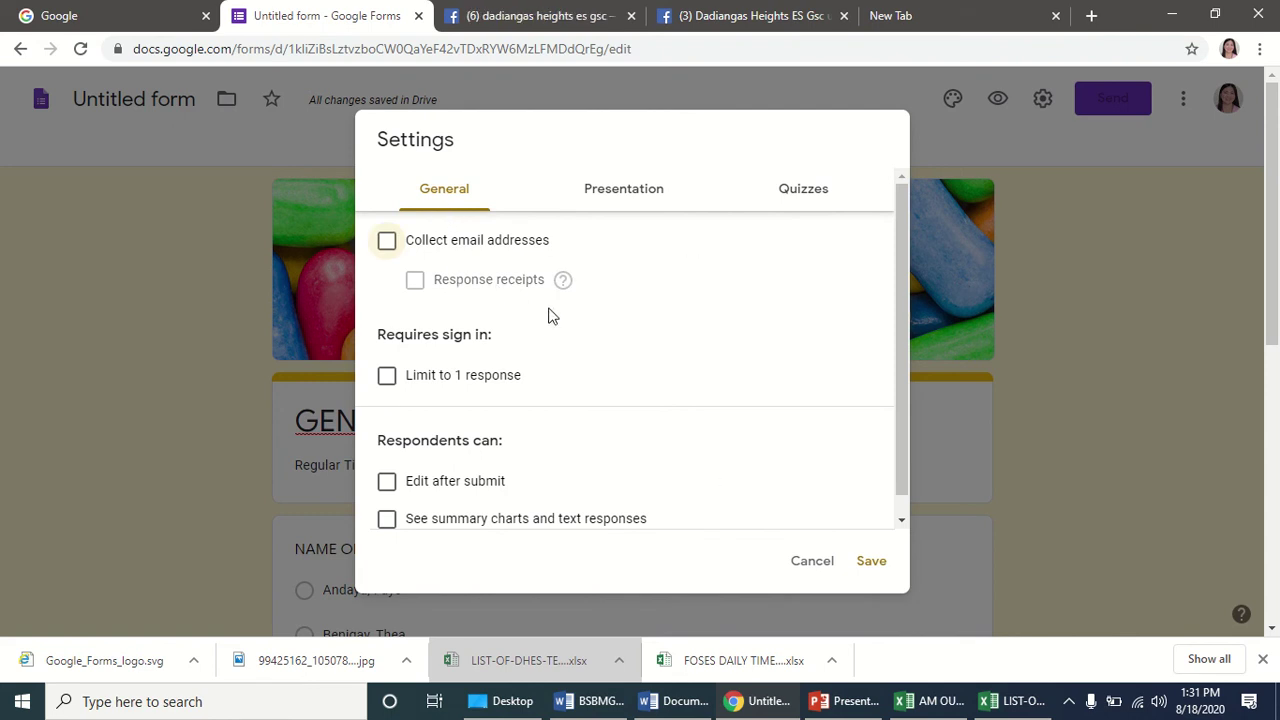
pyautogui.scroll(-1, 480, 335)
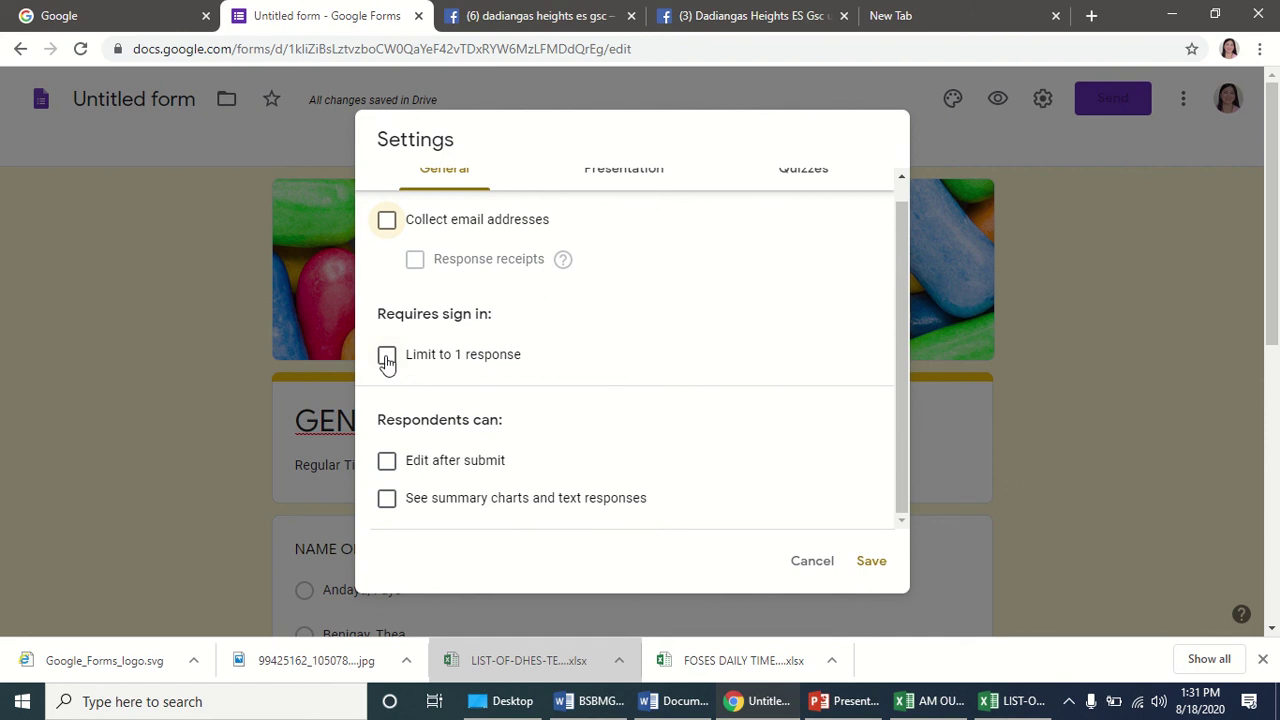
pyautogui.click(387, 358)
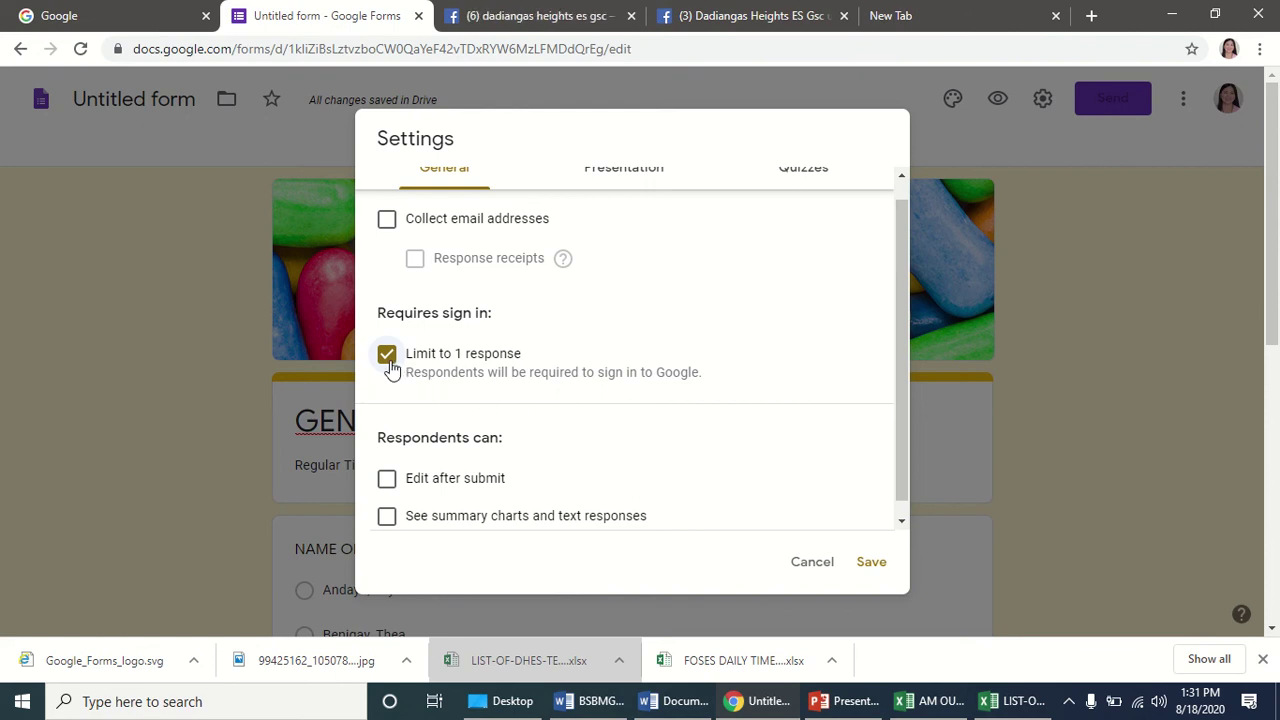
pyautogui.scroll(-3, 567, 371)
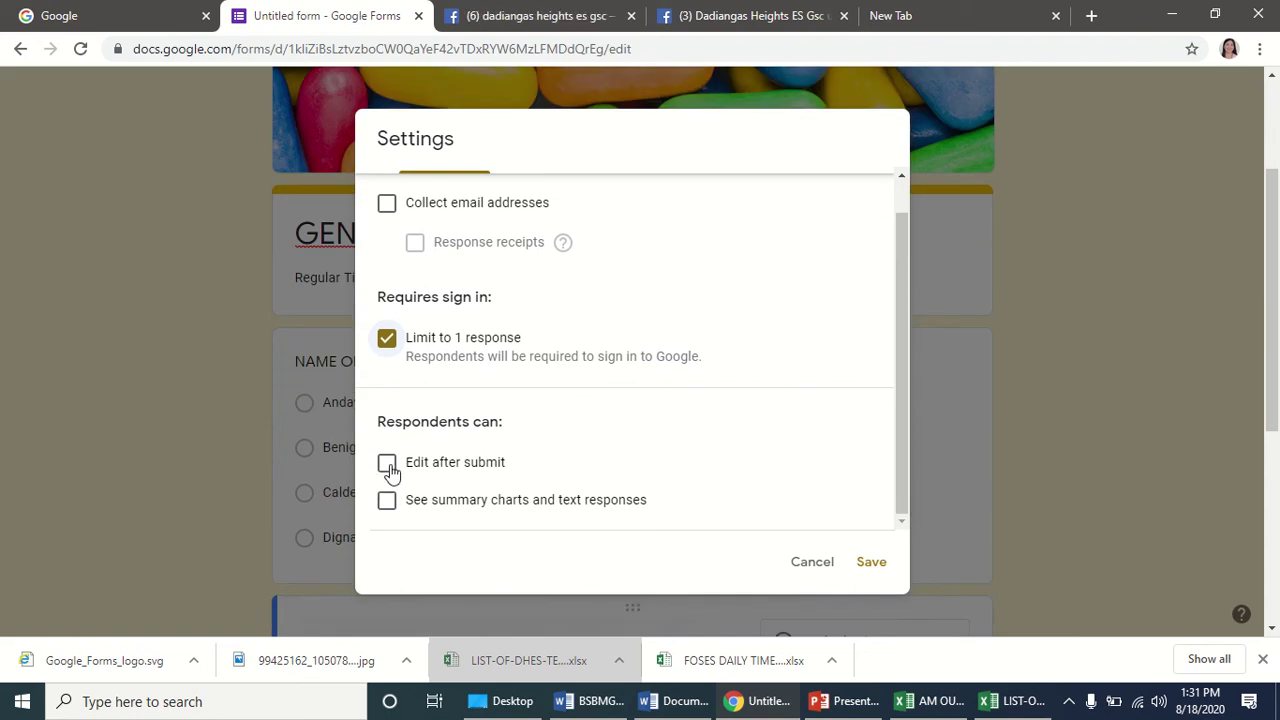
pyautogui.click(389, 467)
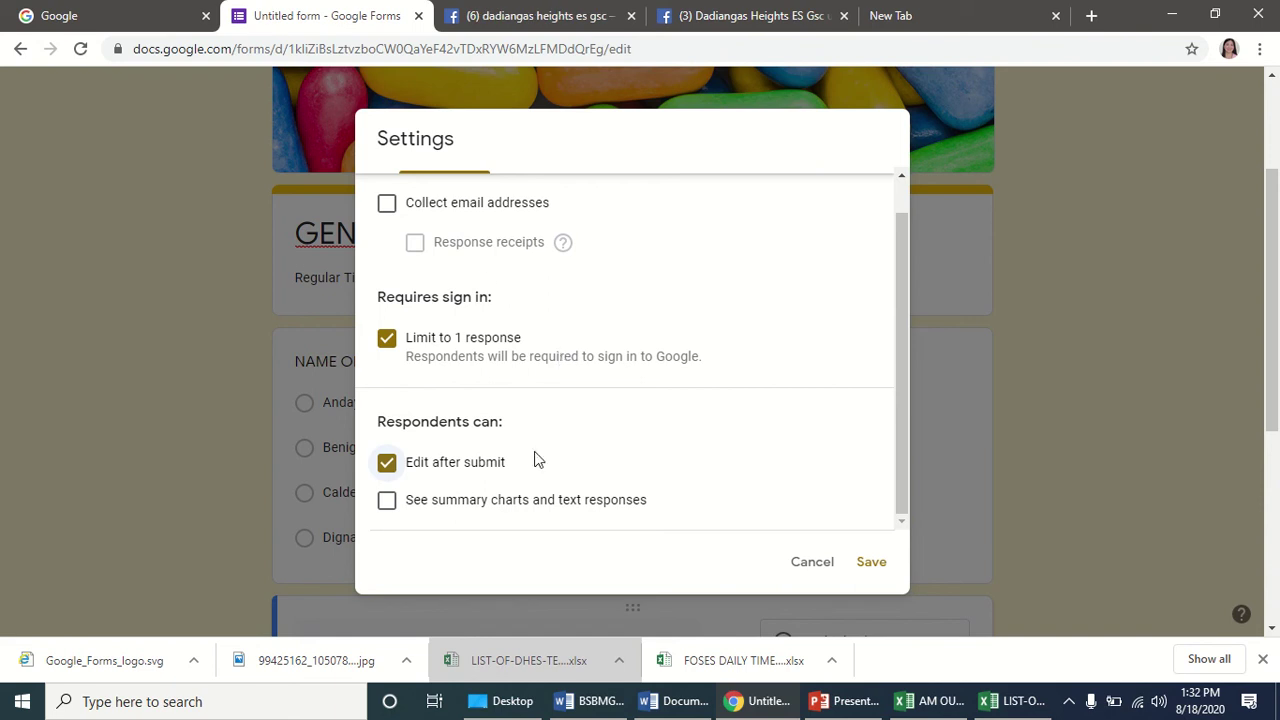
pyautogui.scroll(1, 471, 455)
pyautogui.scroll(-1, 470, 380)
pyautogui.scroll(-1, 445, 362)
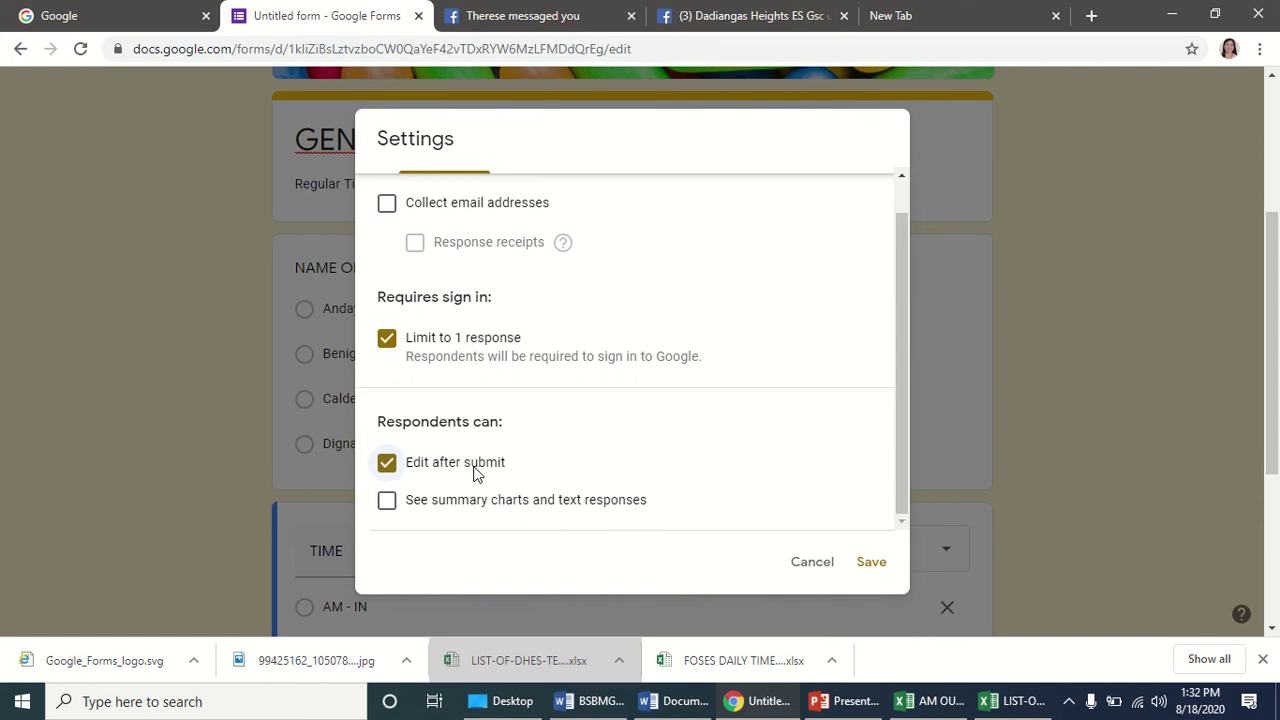
pyautogui.scroll(3, 409, 462)
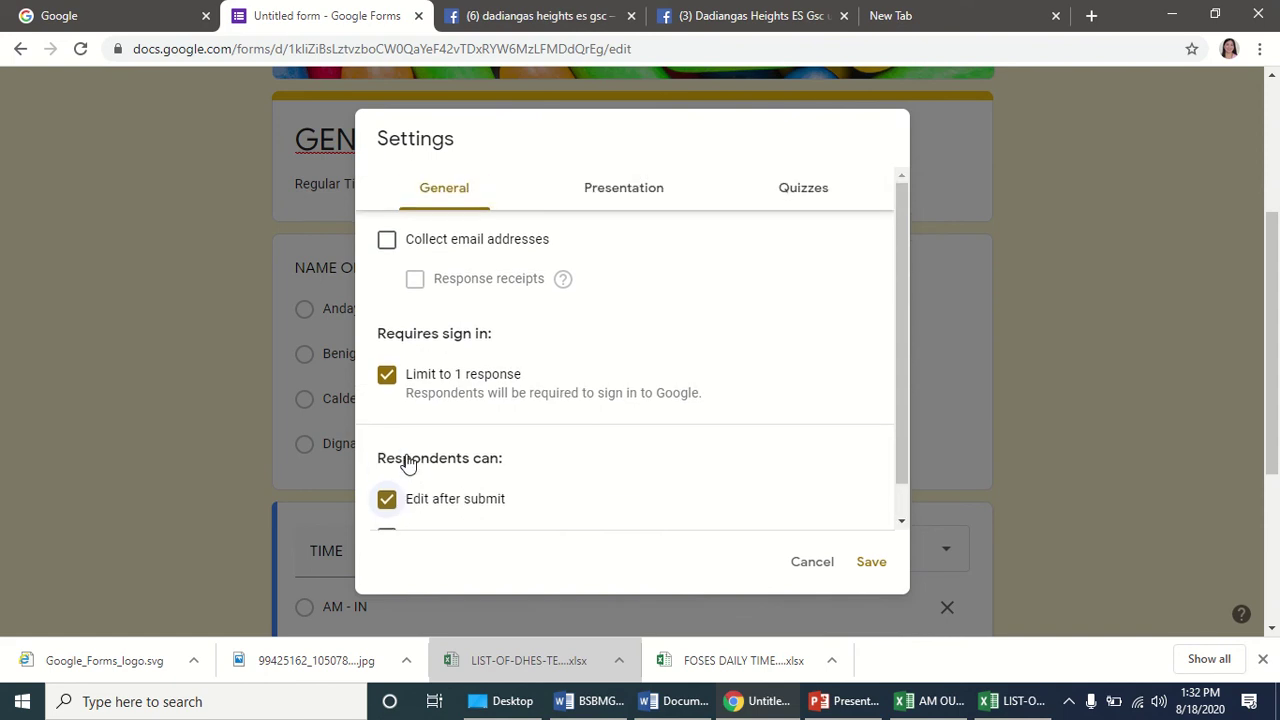
pyautogui.click(879, 571)
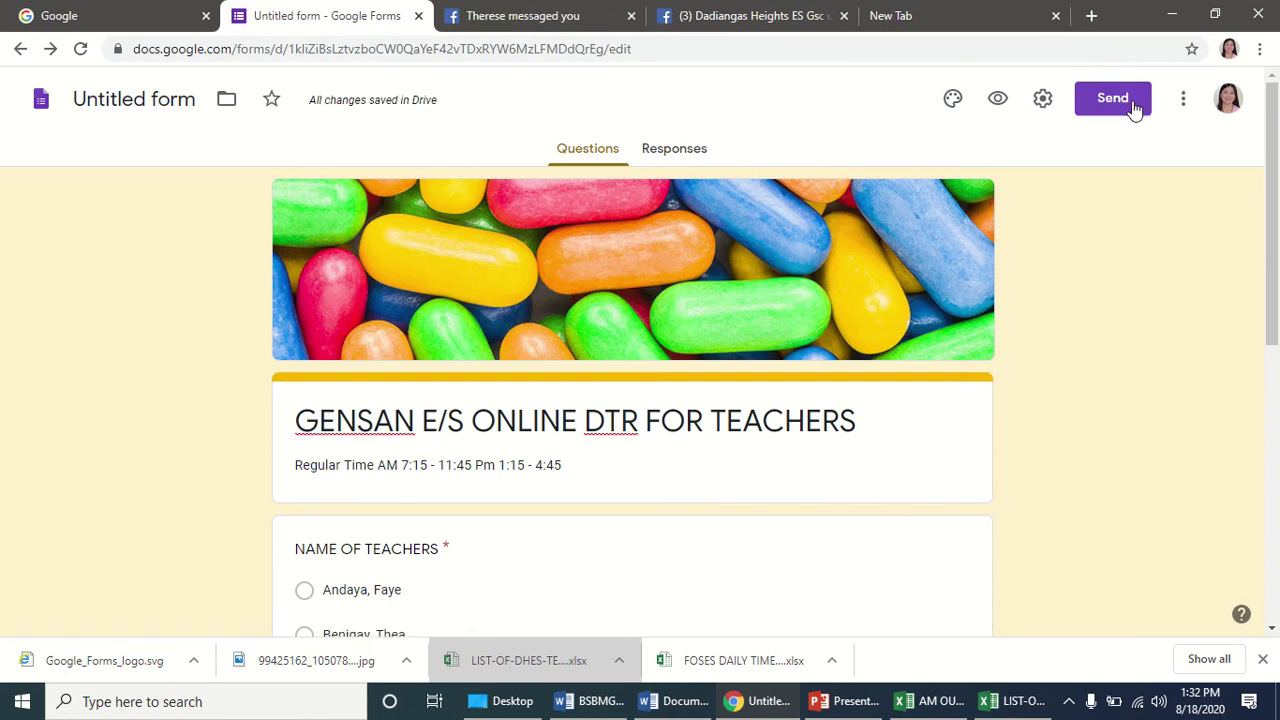
# Use the form title as the file name and copy the form's share link.
pyautogui.tripleClick(567, 410)
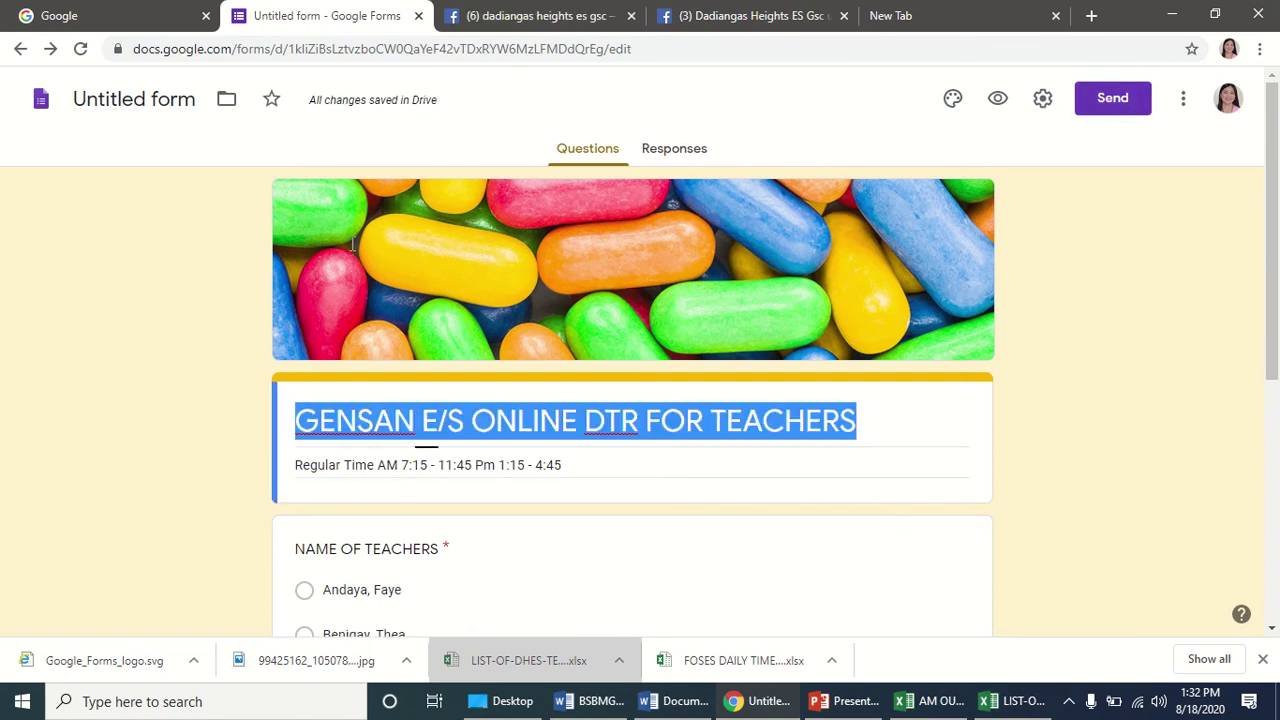
pyautogui.click(133, 98)
pyautogui.click(1097, 102)
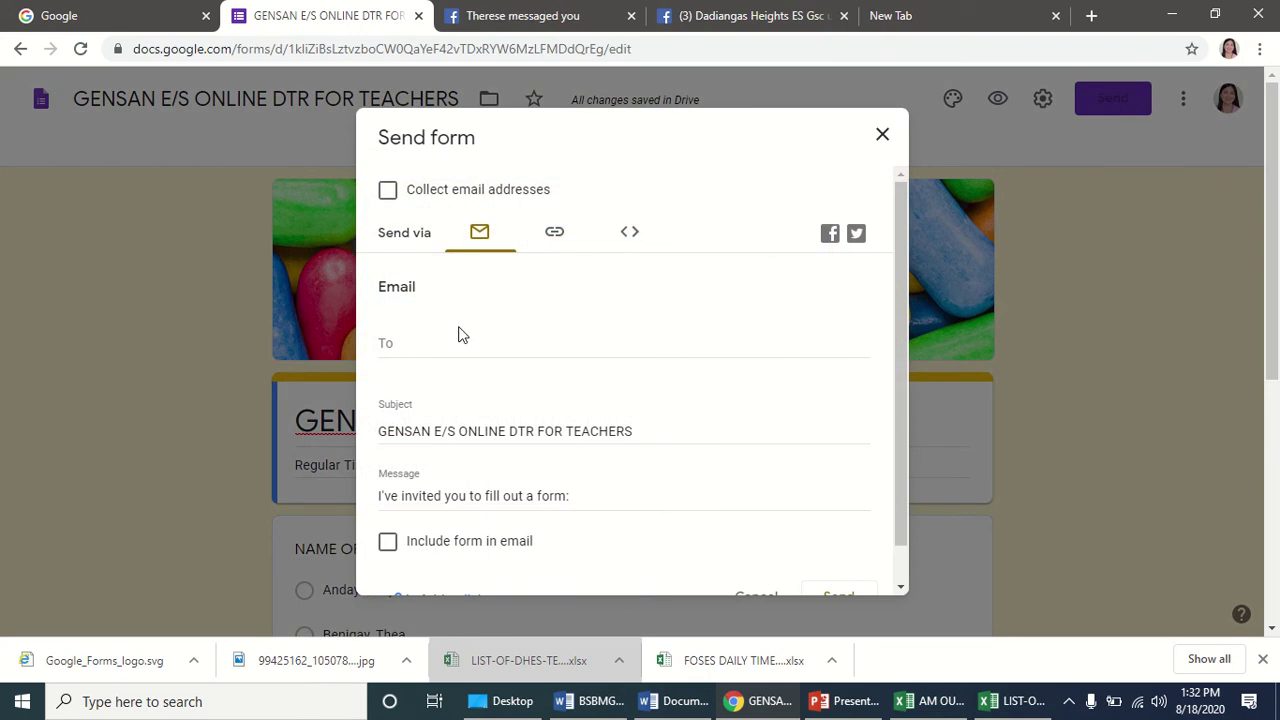
pyautogui.click(409, 343)
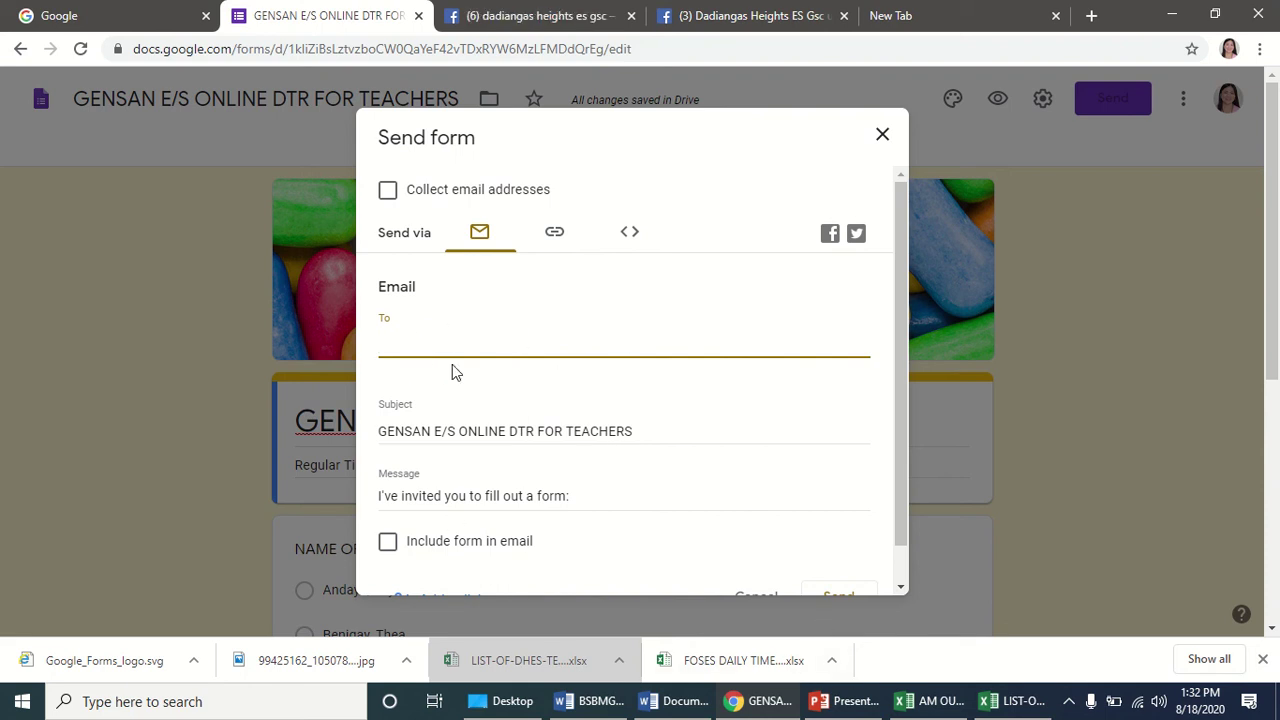
pyautogui.click(554, 236)
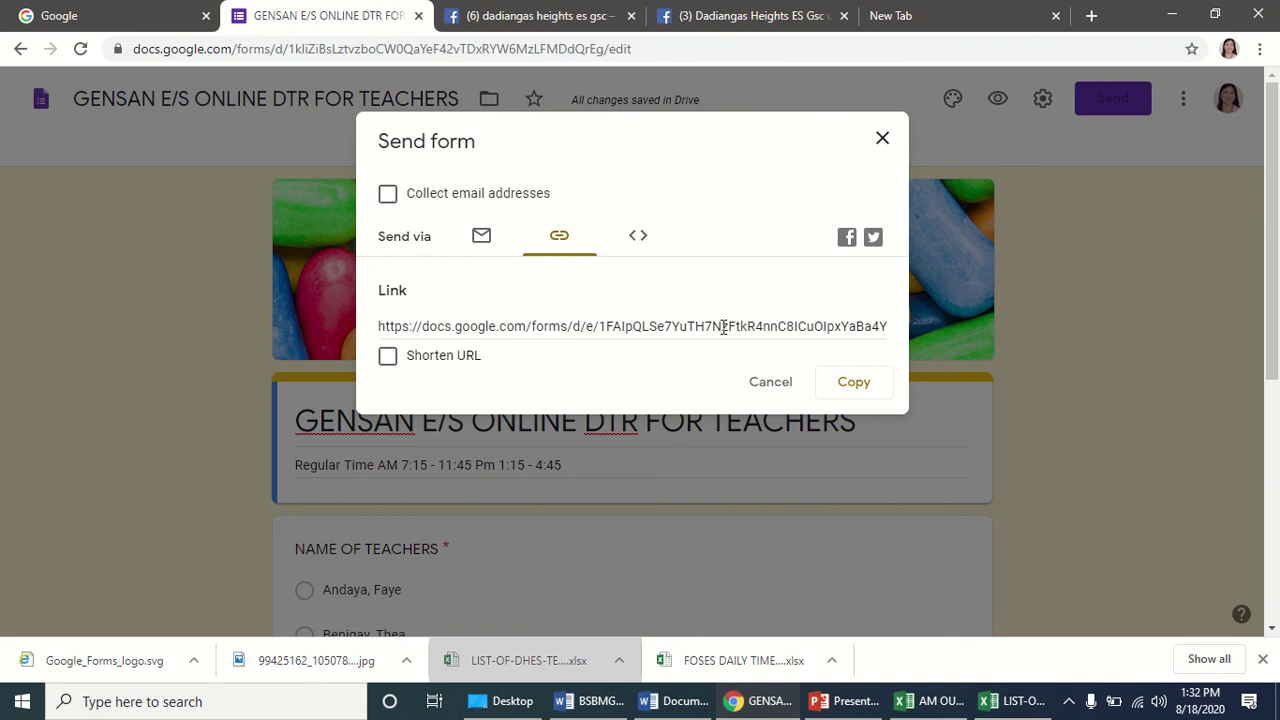
pyautogui.click(855, 384)
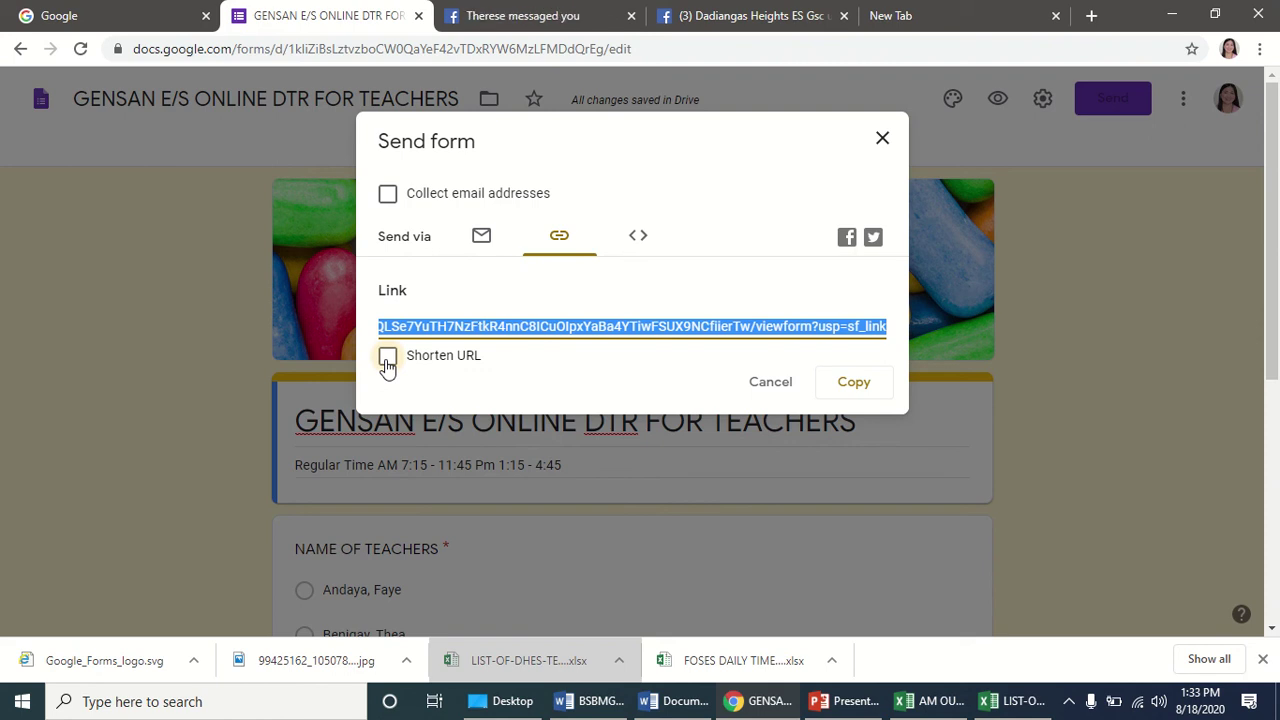
pyautogui.click(983, 16)
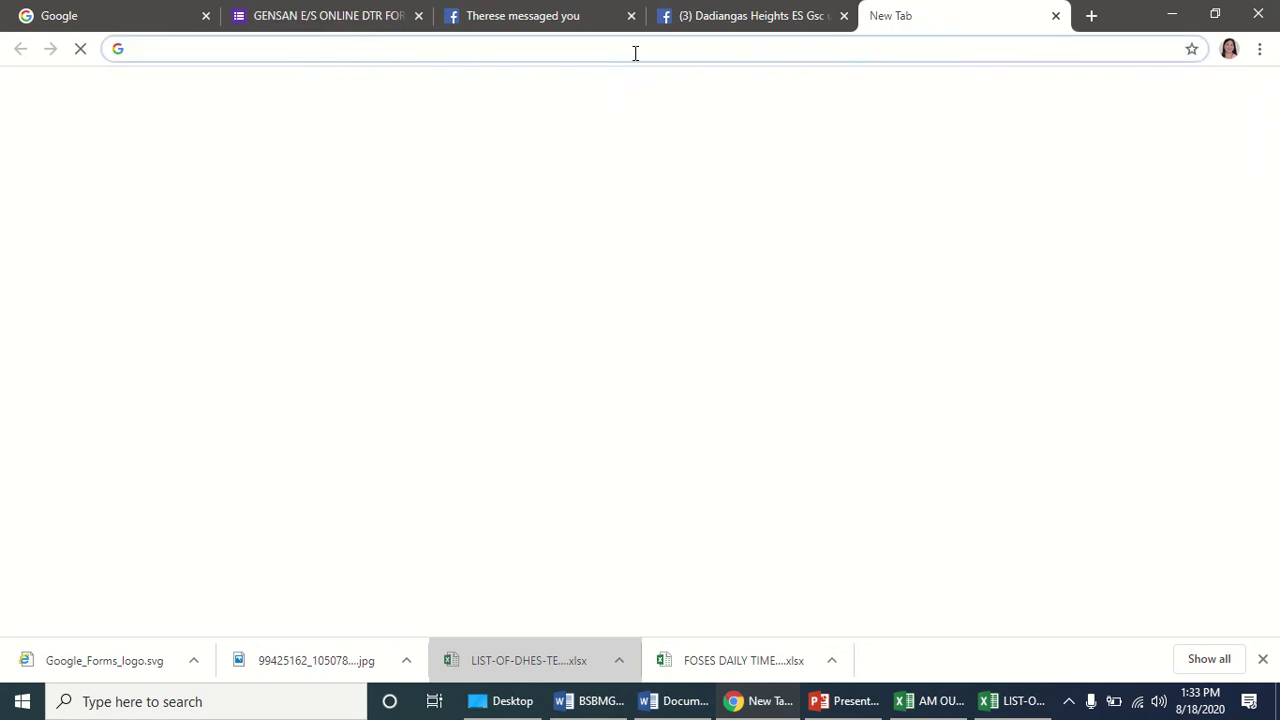
# Try reaching Bitly by entering bit.com in the new tab's address bar.
pyautogui.click(640, 49)
pyautogui.write('BIT')
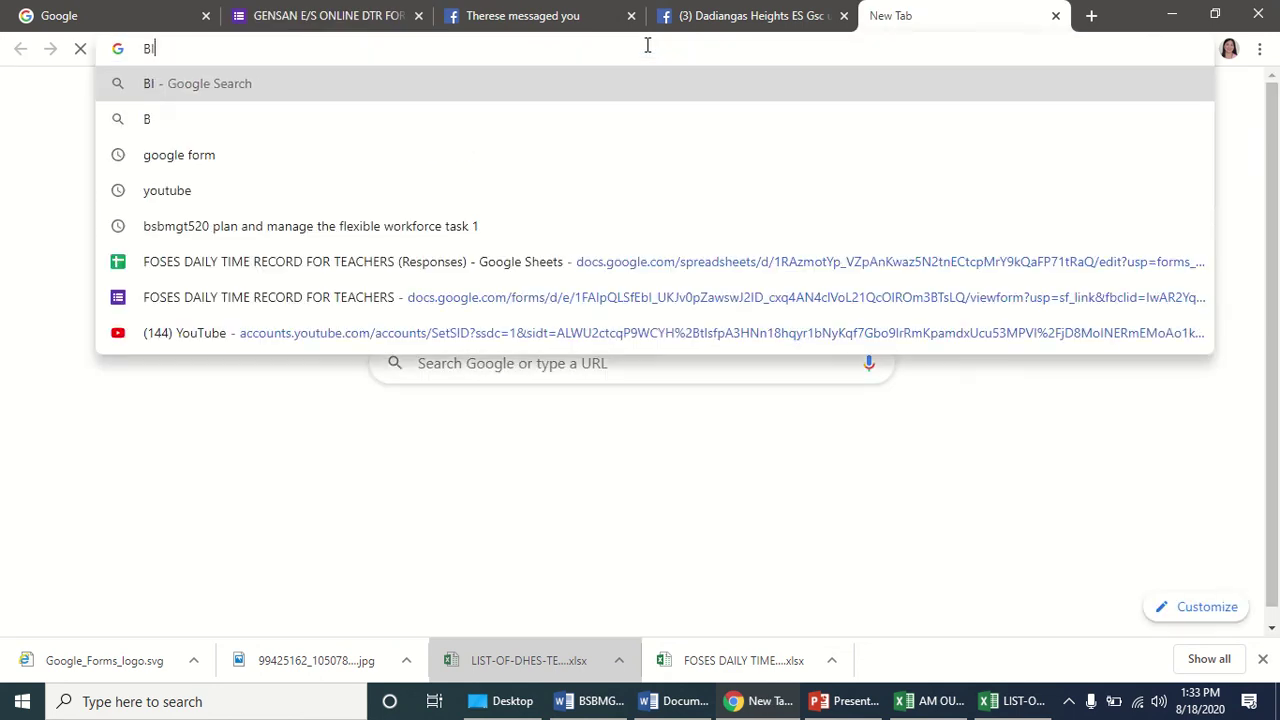
pyautogui.press('BackSpace')
pyautogui.press('BackSpace')
pyautogui.press('BackSpace')
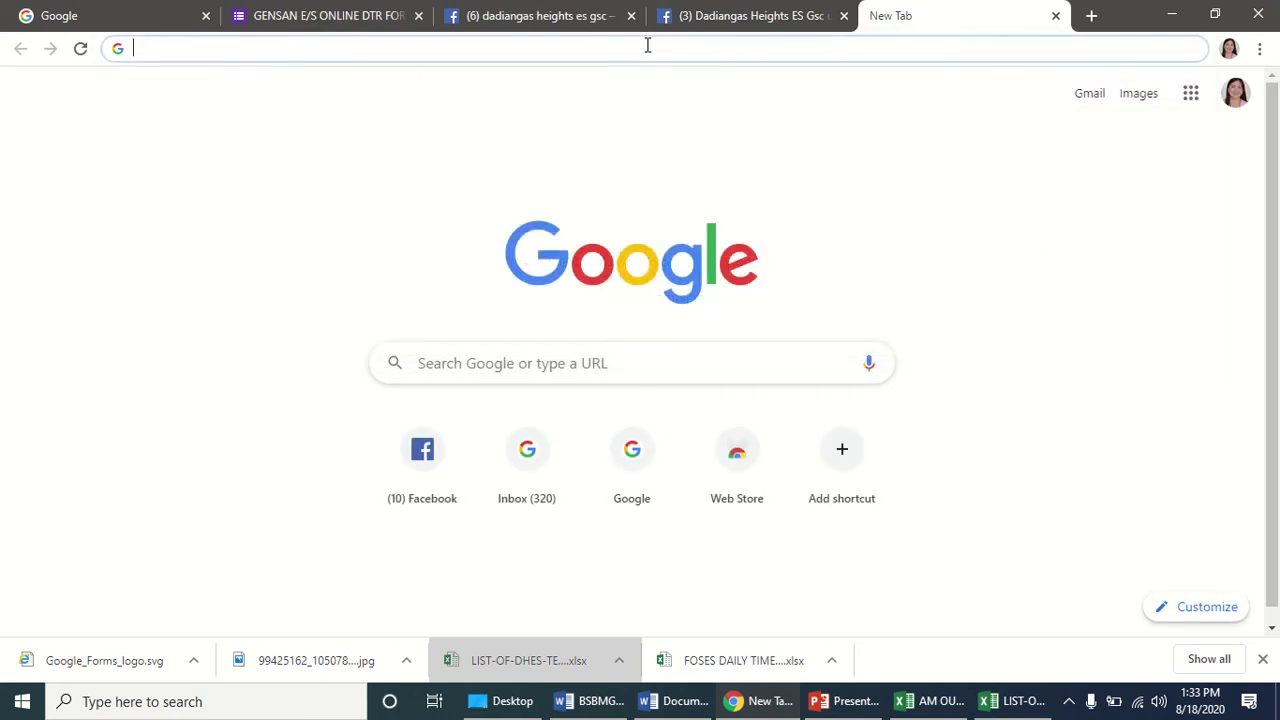
pyautogui.write('bit.')
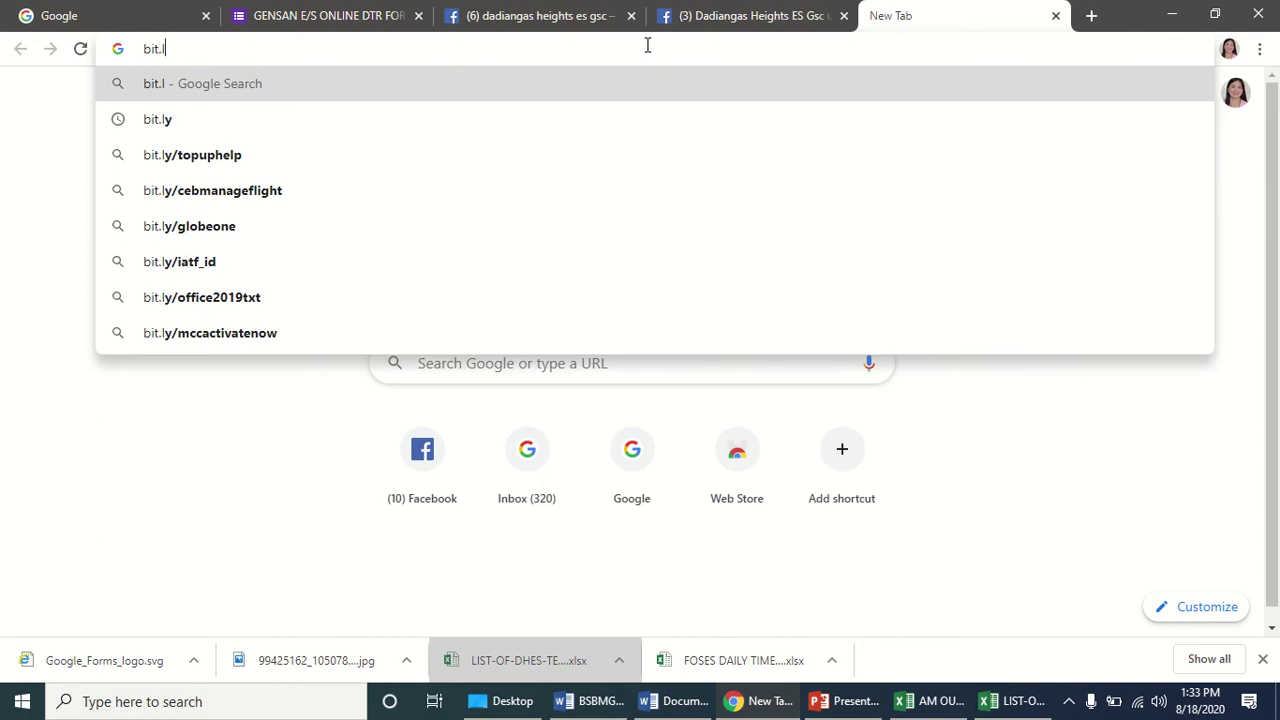
pyautogui.press('BackSpace')
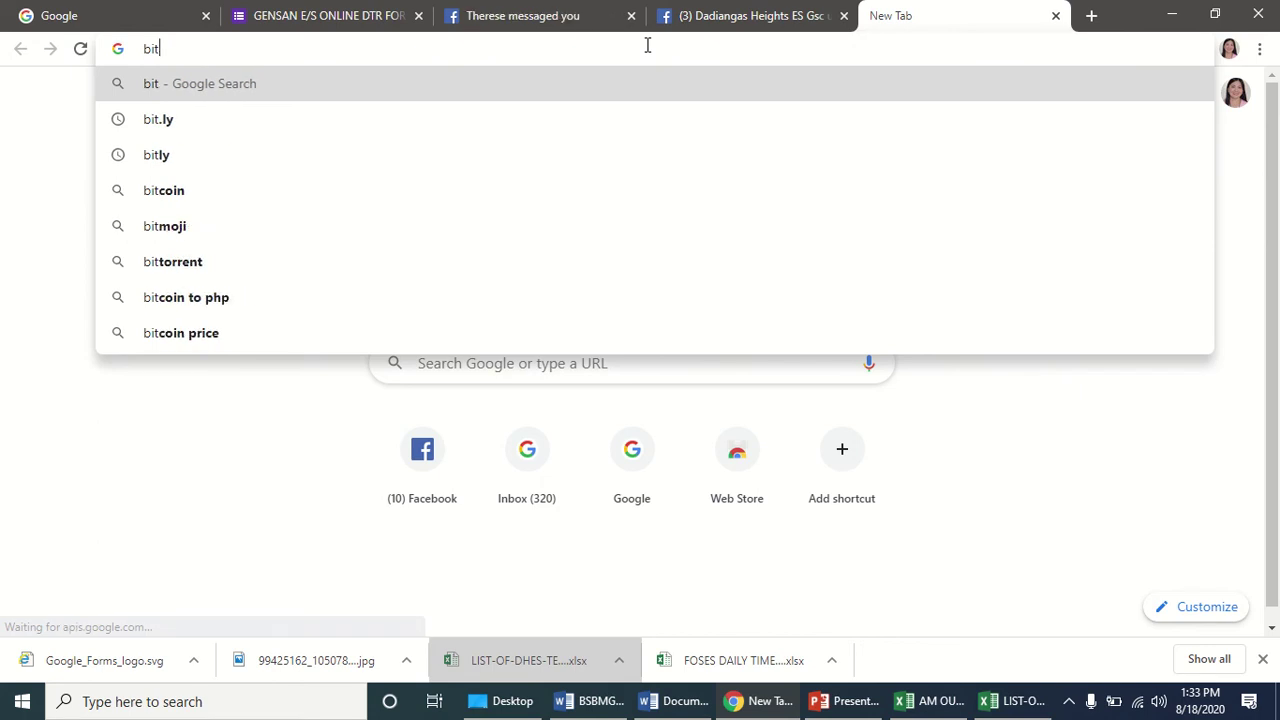
pyautogui.write('com')
pyautogui.press('Return')
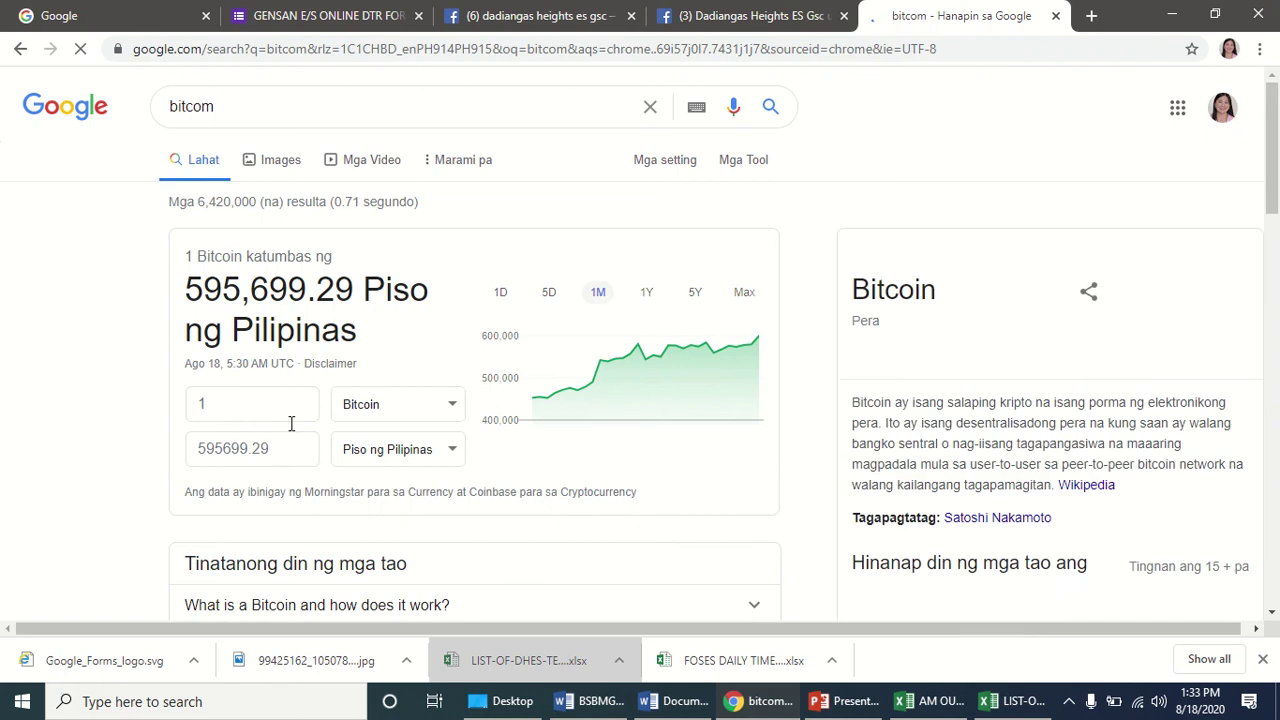
pyautogui.scroll(-5, 300, 440)
pyautogui.click(317, 460)
pyautogui.scroll(4, 86, 223)
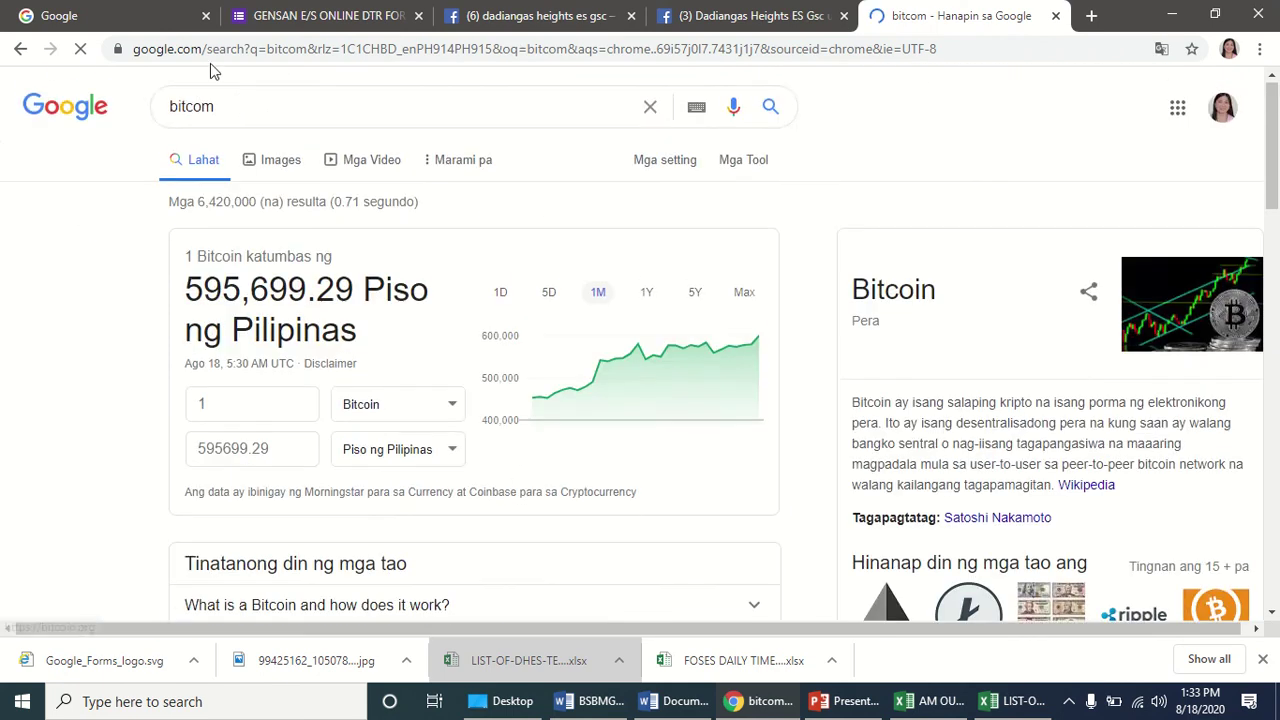
# Go to bit.ly to open Bitly's URL shortener home page.
pyautogui.click(278, 58)
pyautogui.write('bit')
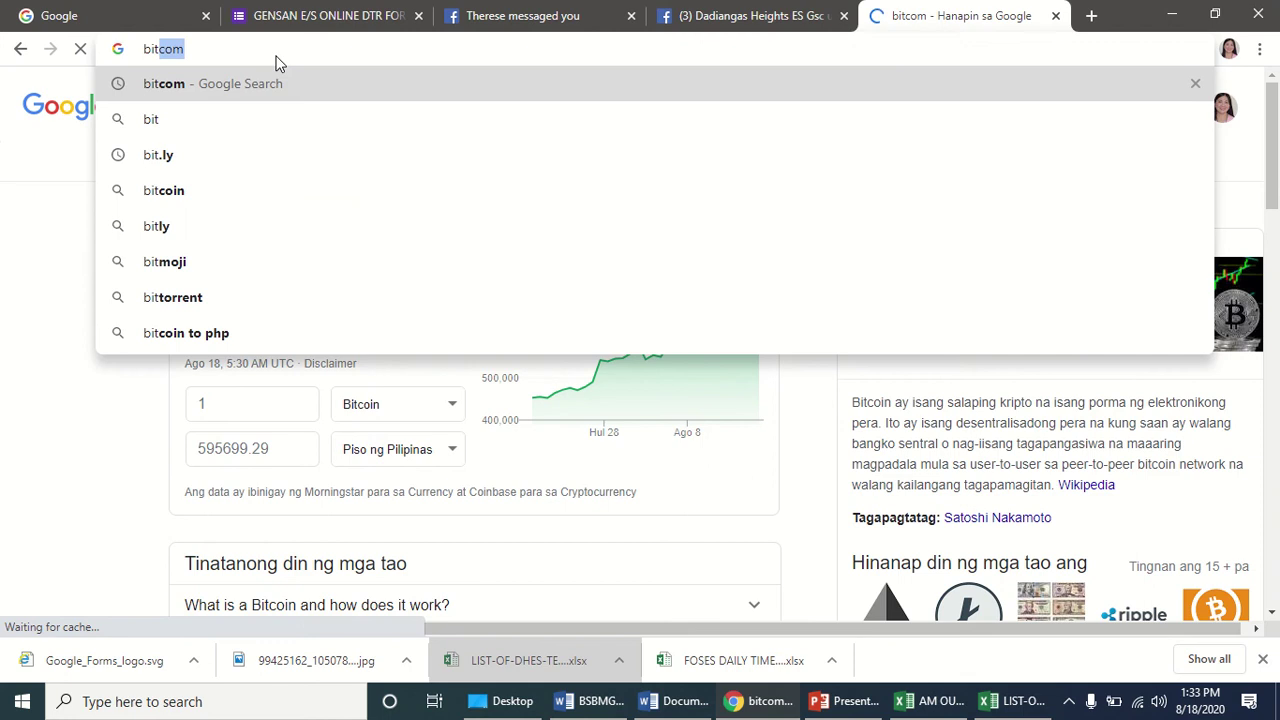
pyautogui.press('Delete')
pyautogui.write('.ly')
pyautogui.press('Return')
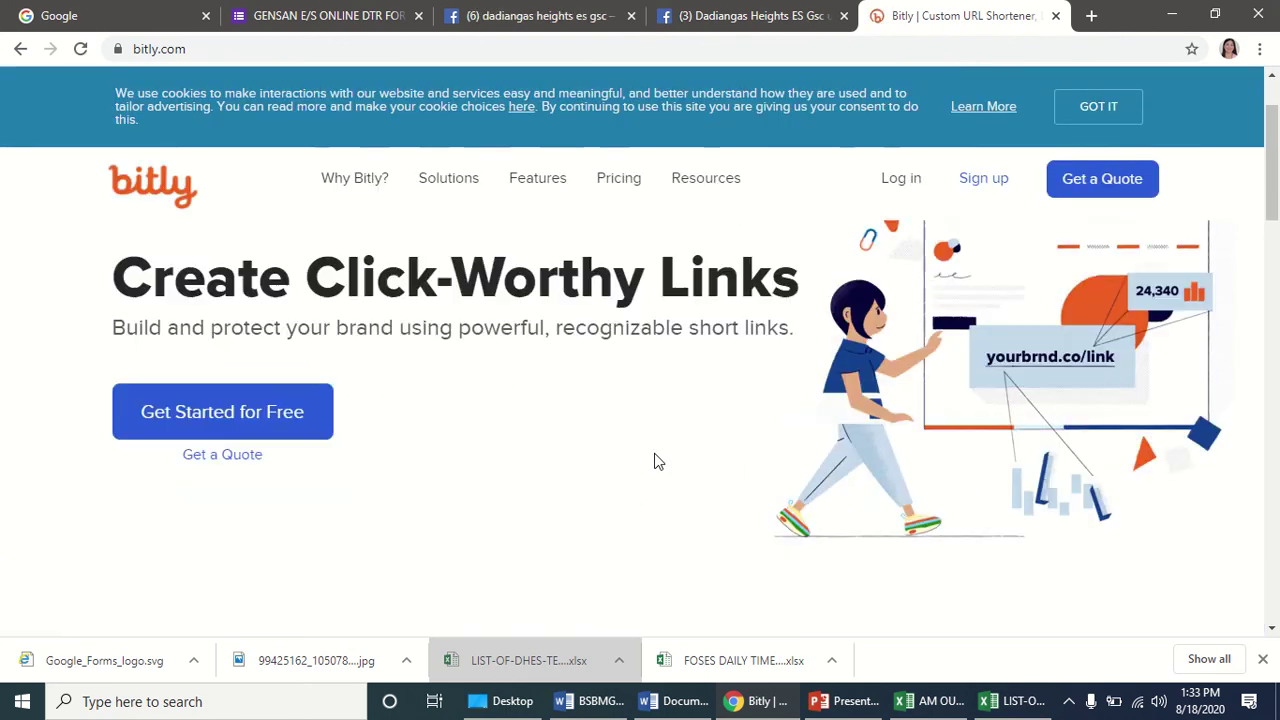
pyautogui.scroll(-5, 655, 460)
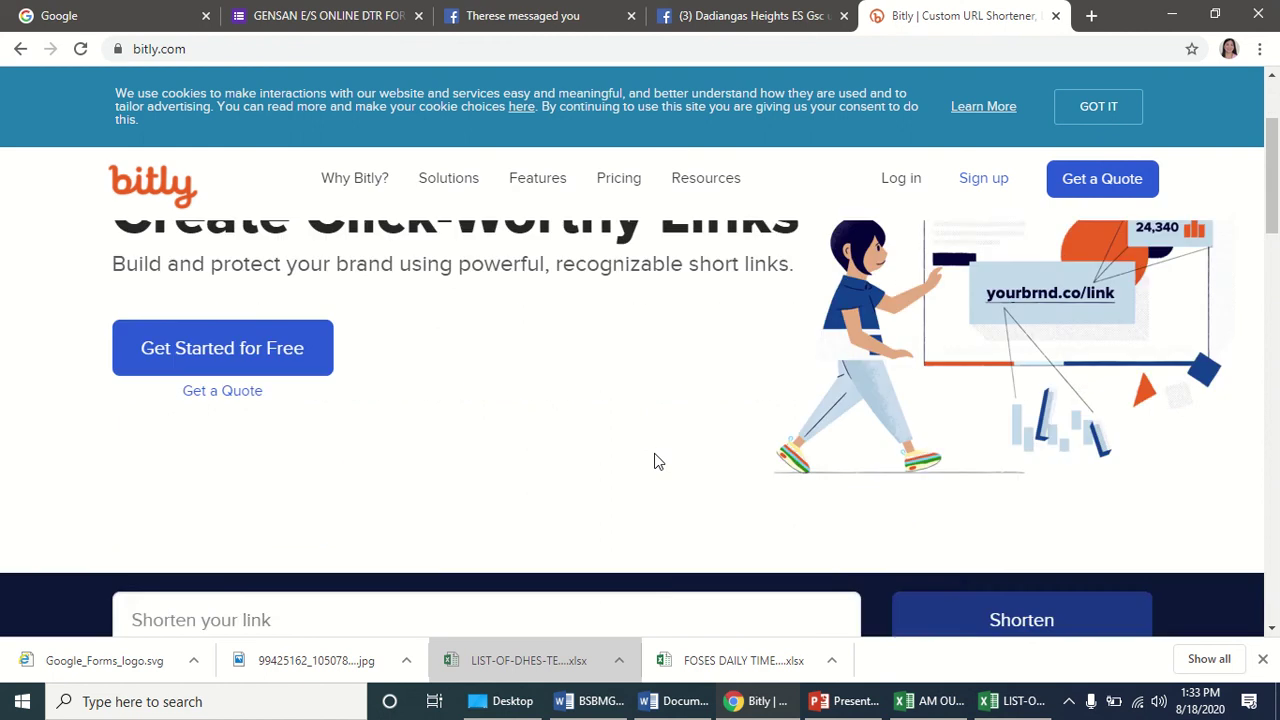
pyautogui.click(252, 327)
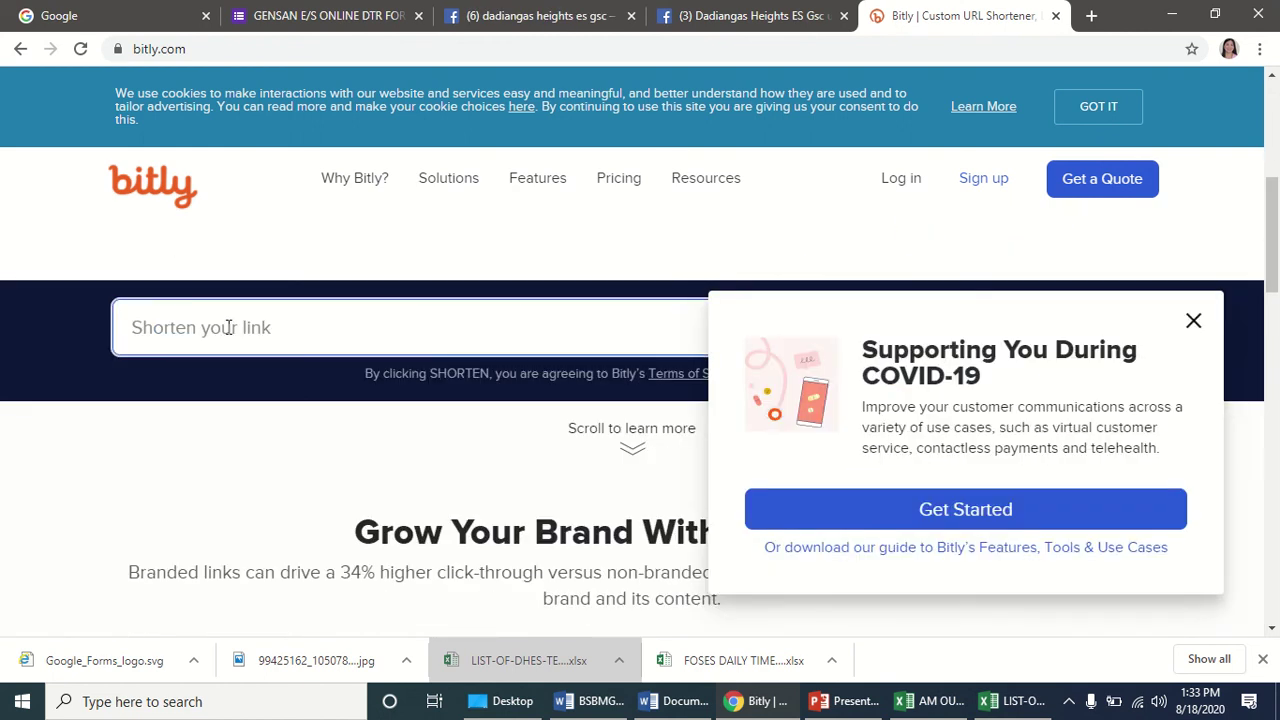
pyautogui.click(1193, 323)
pyautogui.click(483, 320)
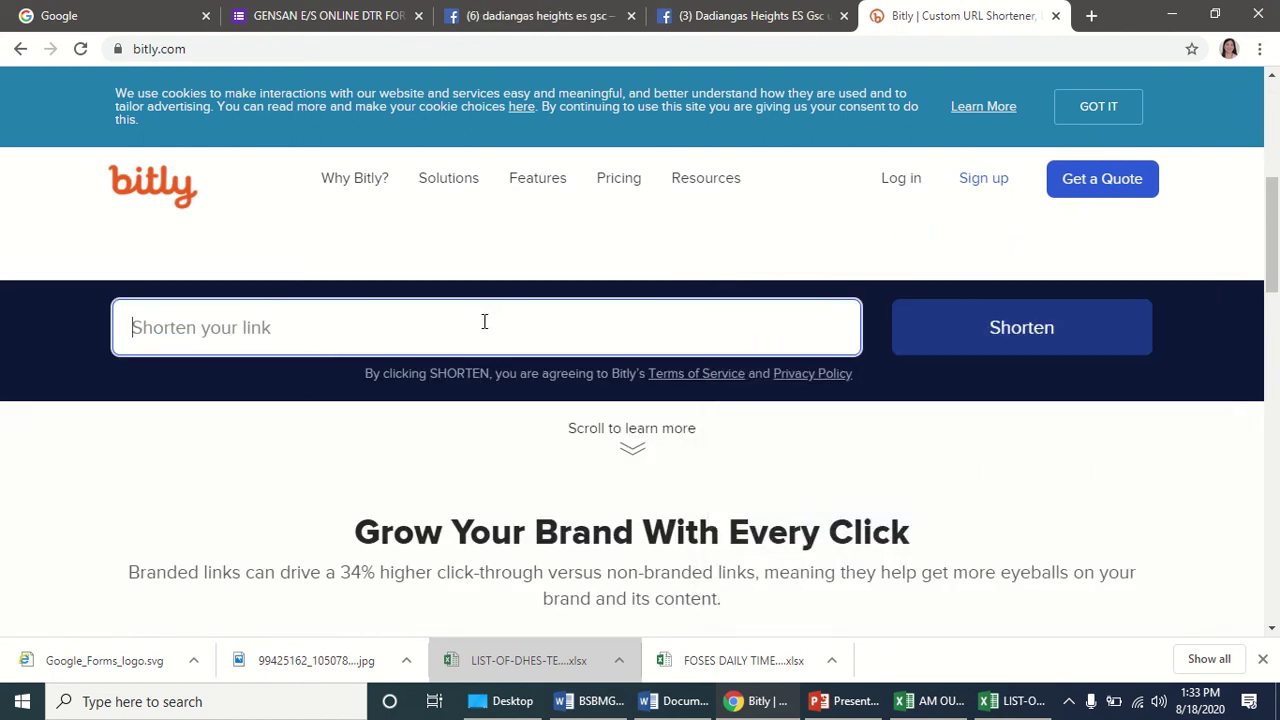
pyautogui.write('https://docs.google.com/forms/d/e/1FAIpQLSe7YuTH7NzFtkR4nnC8lCuOIpxYaBa4YTiwFSUX9NCfiierTw/viewform?usp=sf_link')
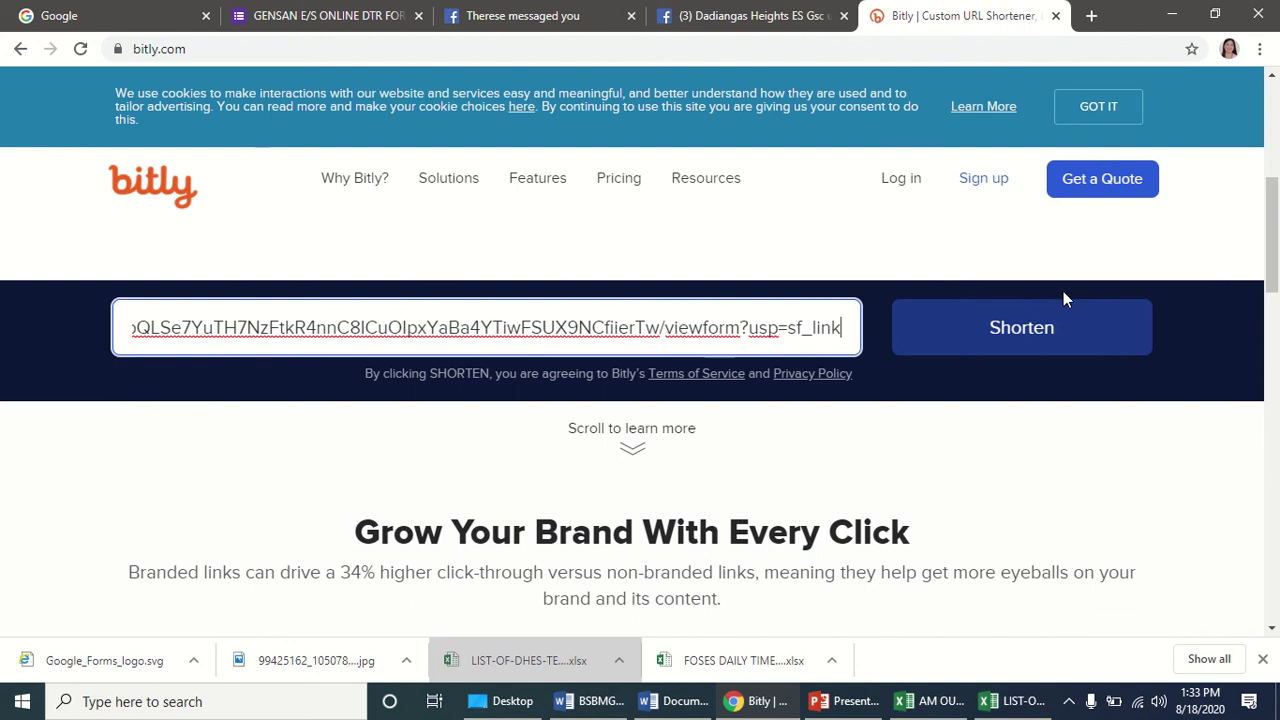
pyautogui.click(1028, 336)
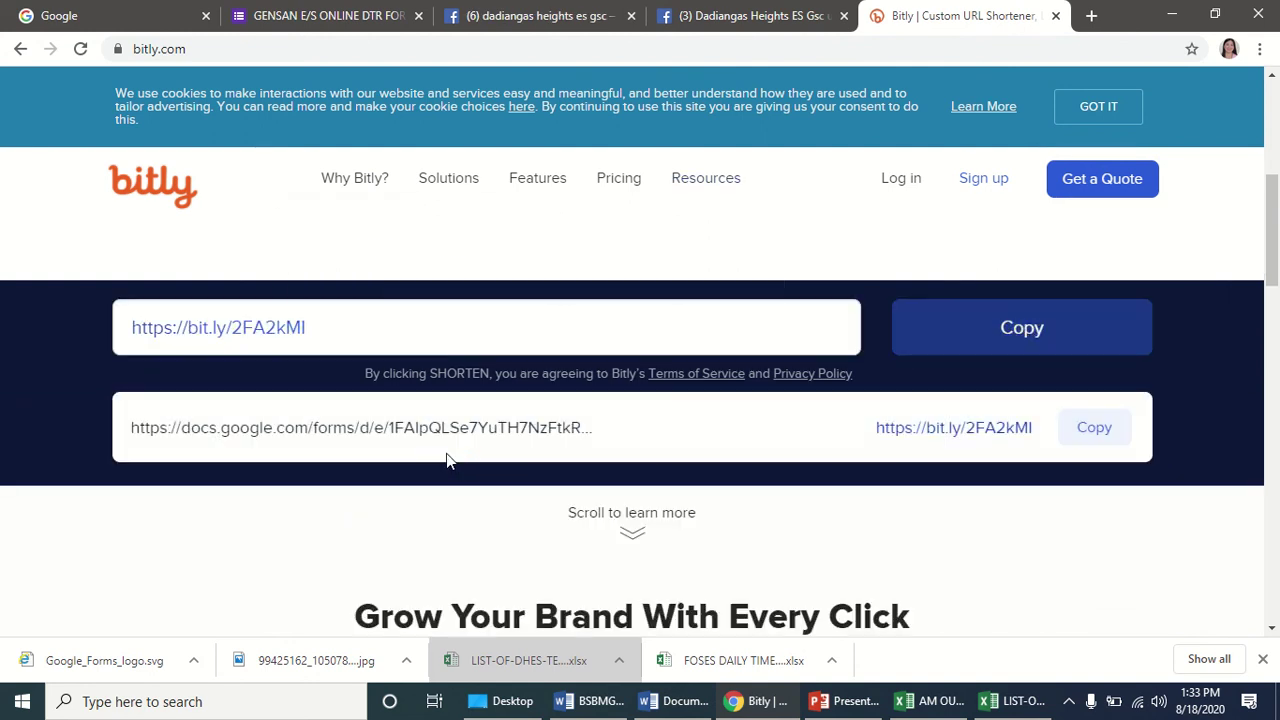
# Review the shortened link, then go to Bitly's log-in page.
pyautogui.scroll(-1, 447, 458)
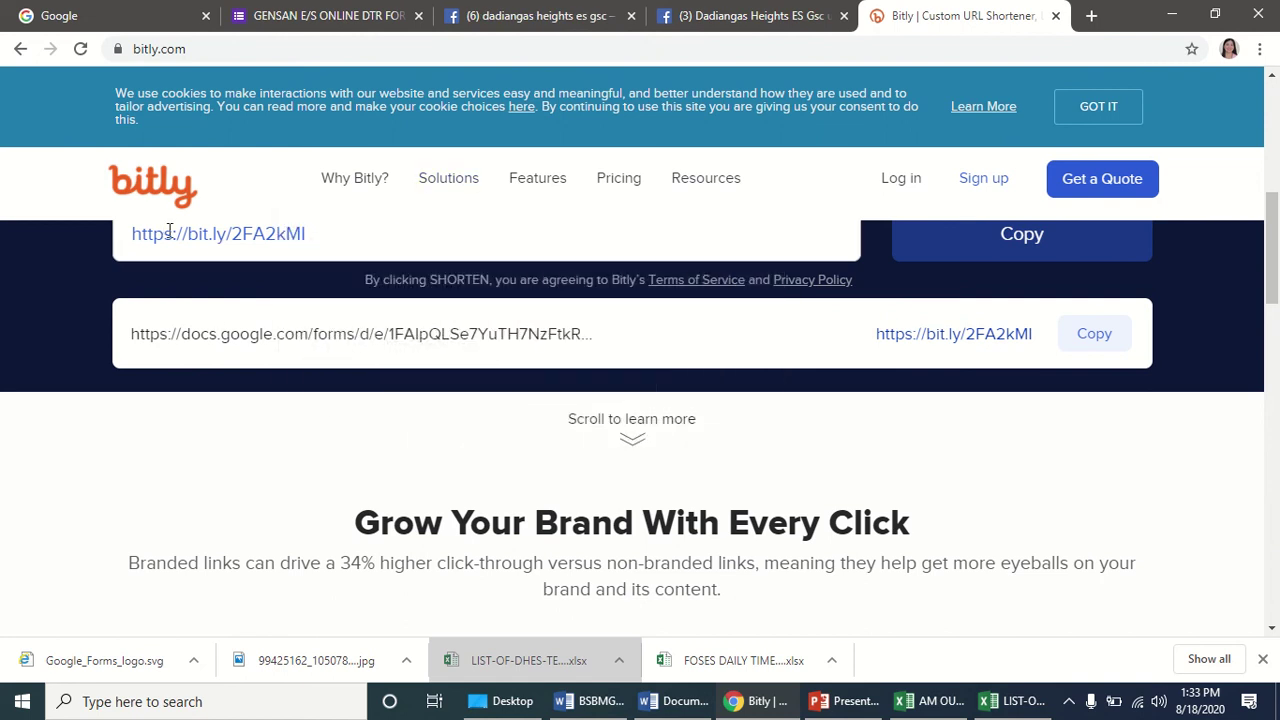
pyautogui.scroll(1, 423, 258)
pyautogui.scroll(-1, 422, 260)
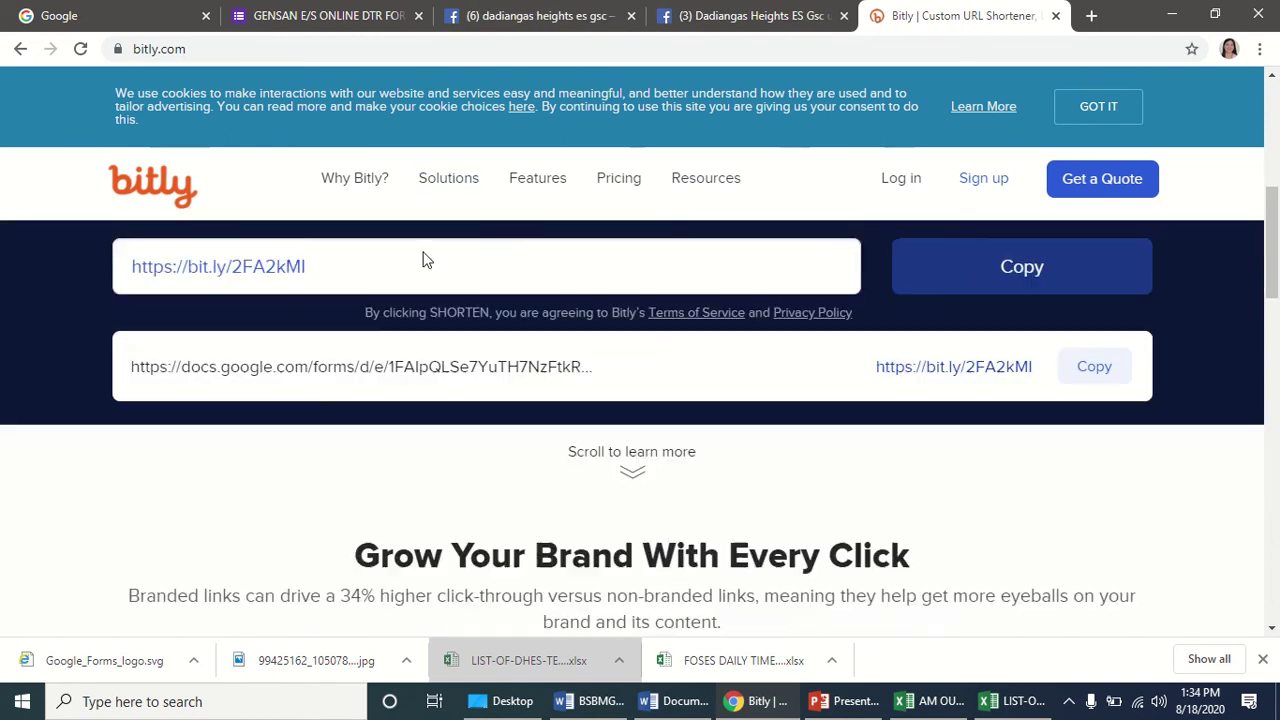
pyautogui.scroll(-3, 423, 258)
pyautogui.scroll(5, 423, 255)
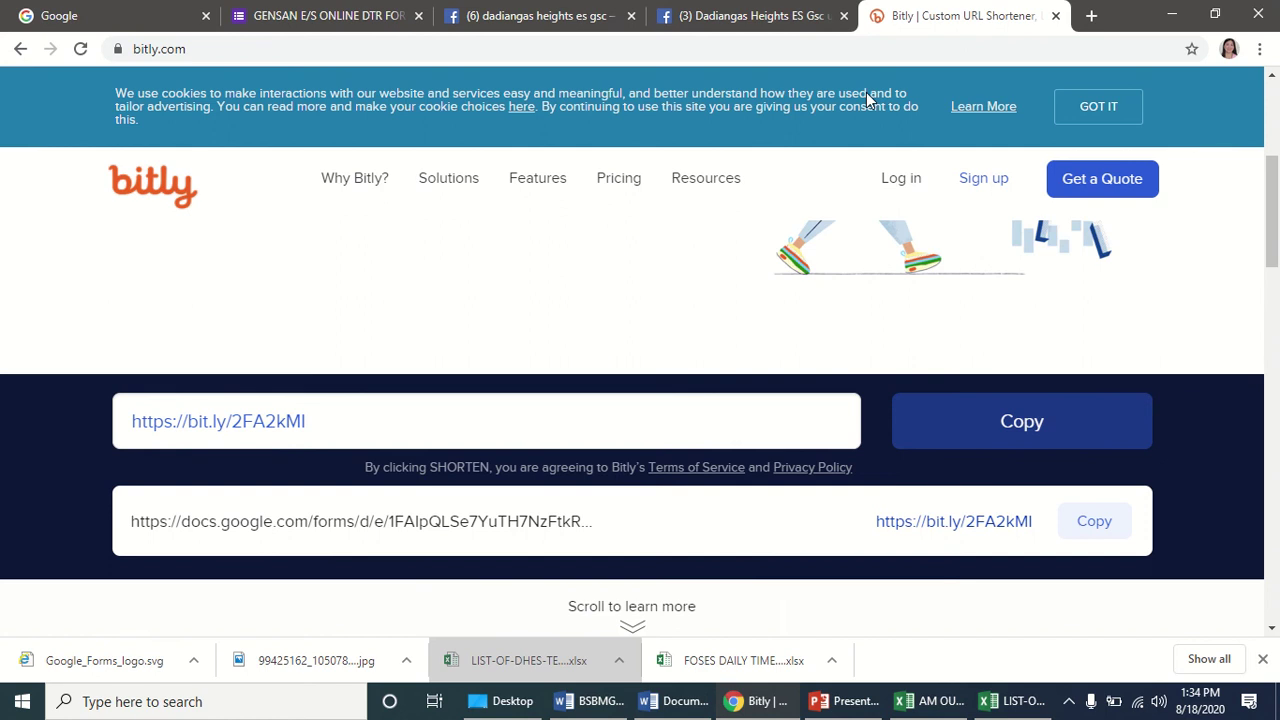
pyautogui.click(914, 188)
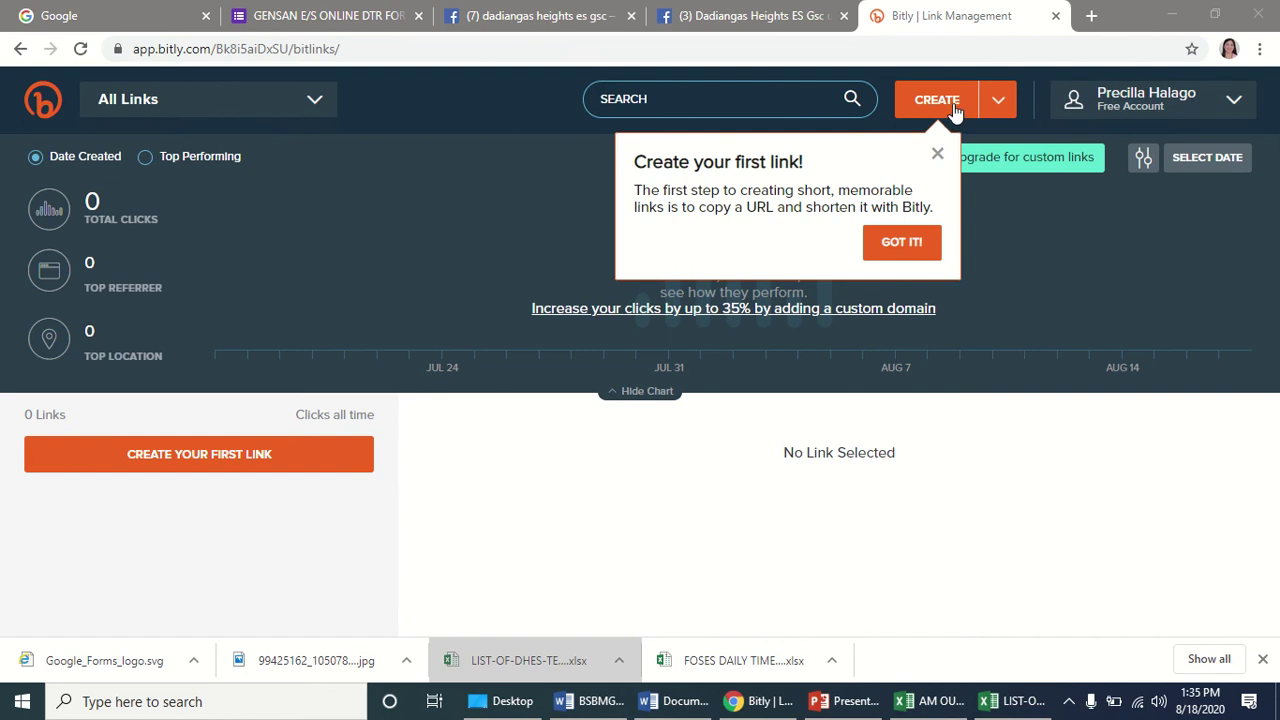
# Create a new Bitly link from the pasted form URL, producing bit.ly/3h9hjuR.
pyautogui.click(953, 102)
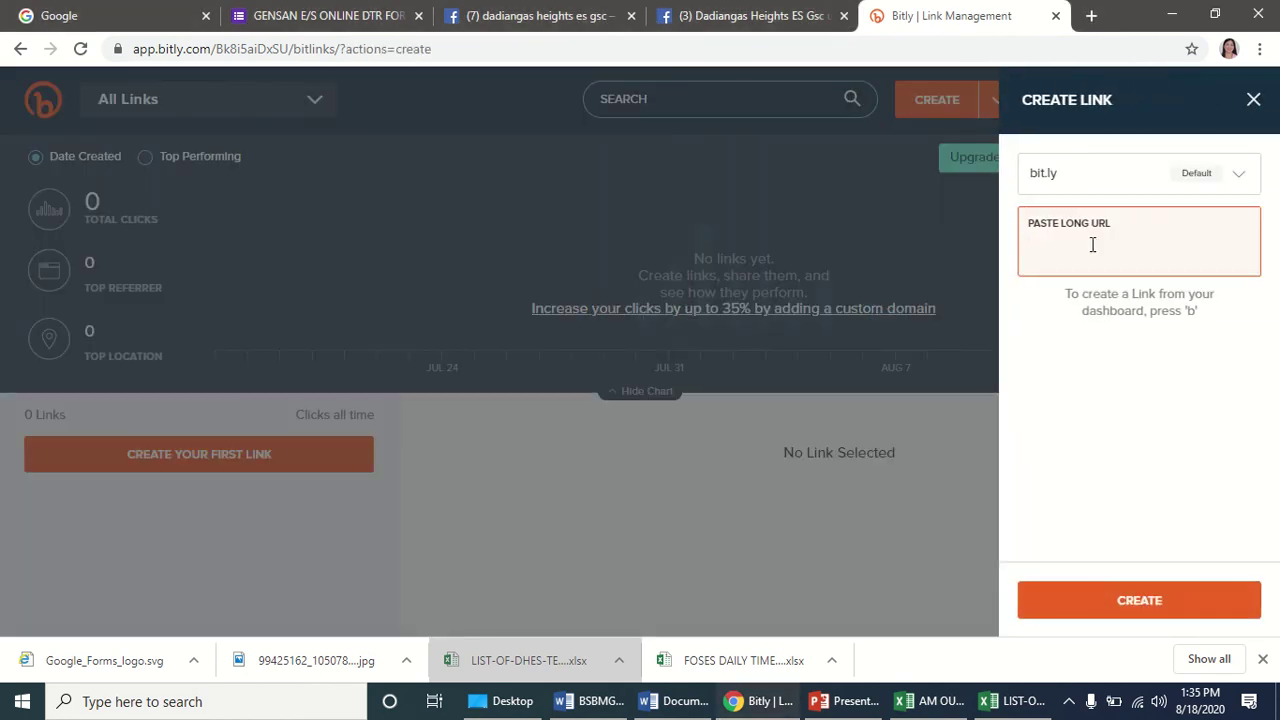
pyautogui.write('https://docs.google.com/forms/d/e/1FAIpQLSe7YuTH7NzFtkR4nnC8lCuOIpxYaBa4YTiwFSUX9NCfiierTw/viewform?usp=sf_link')
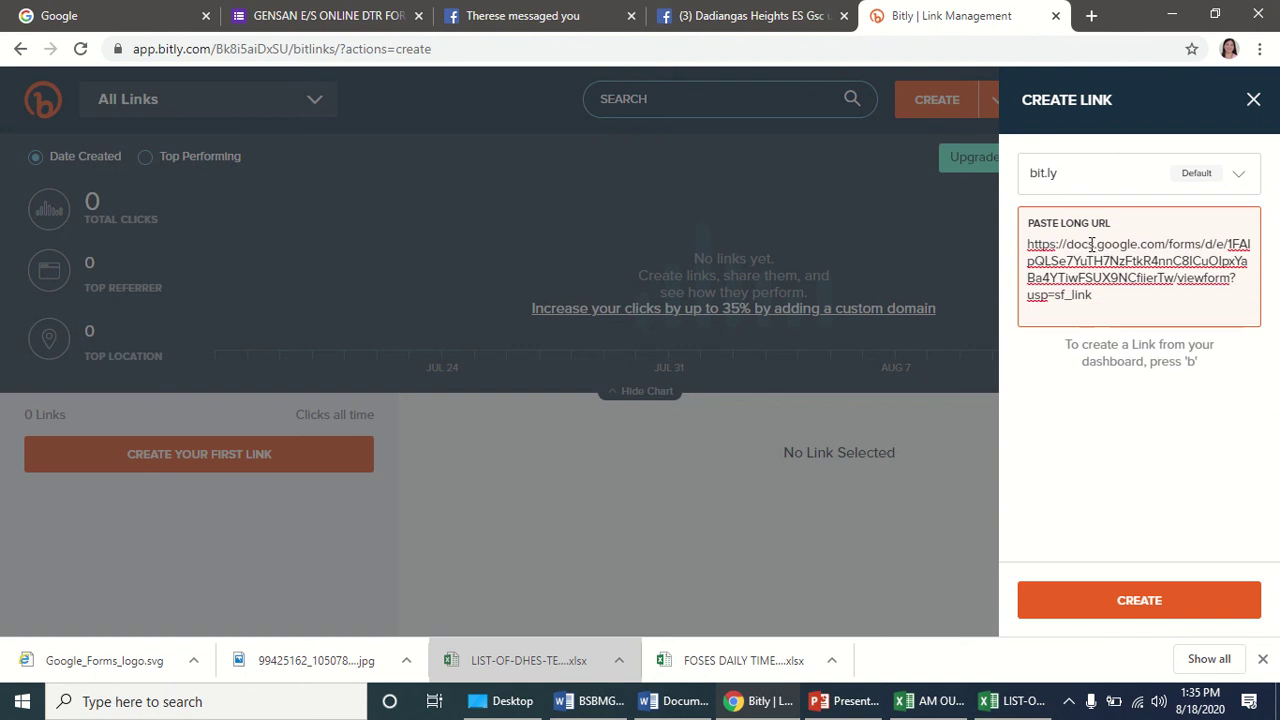
pyautogui.click(1089, 169)
pyautogui.click(1193, 213)
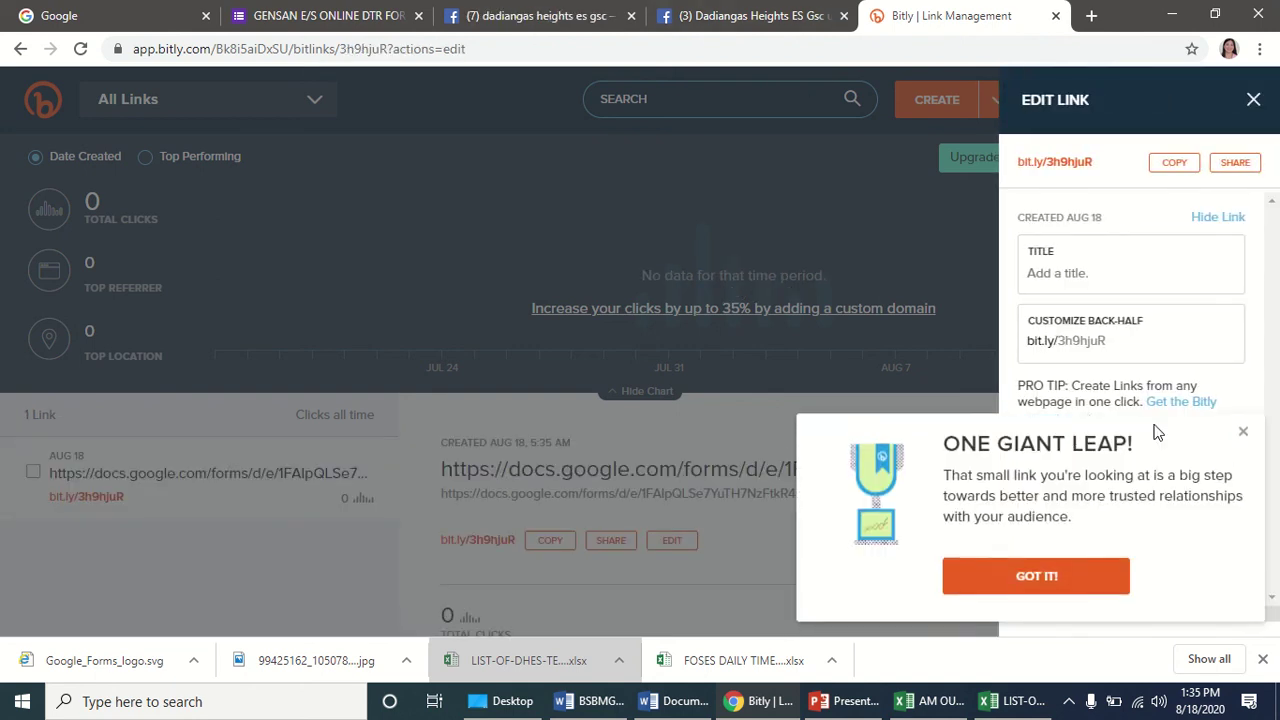
# Change the short link's back-half to GENSANESDTR and save it.
pyautogui.click(1243, 431)
pyautogui.click(1134, 343)
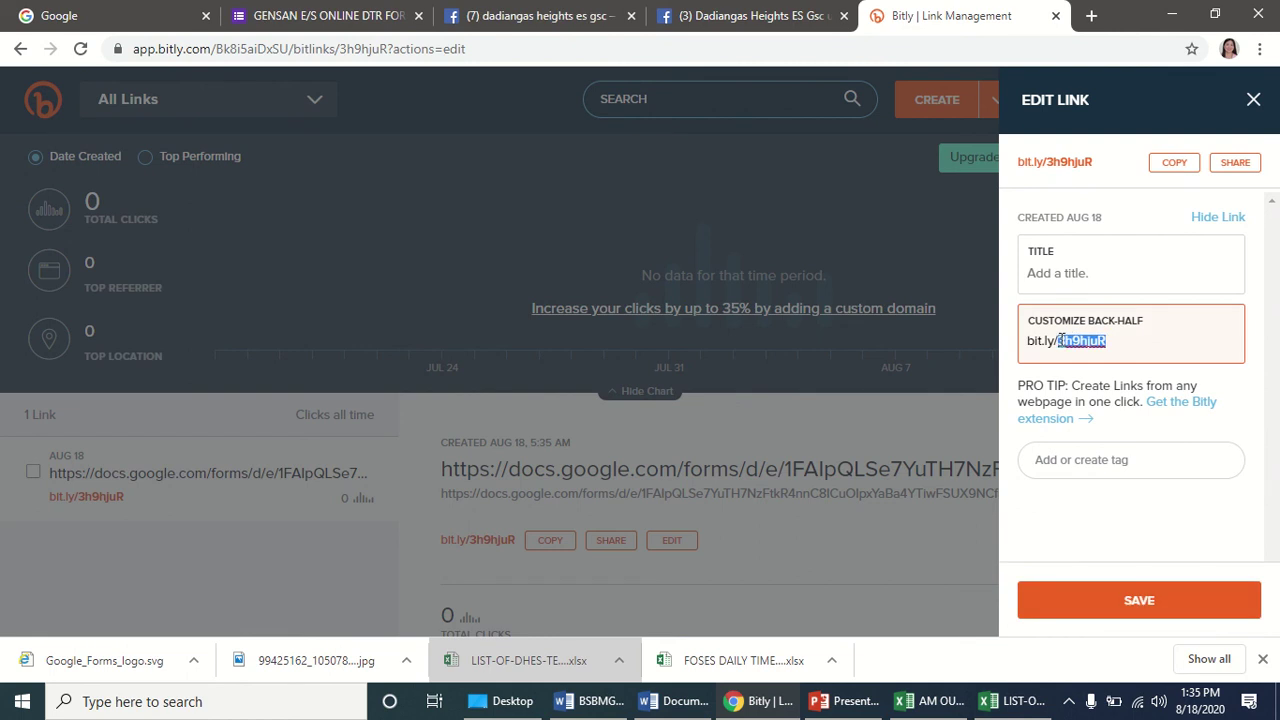
pyautogui.press('BackSpace')
pyautogui.write('GENSANE')
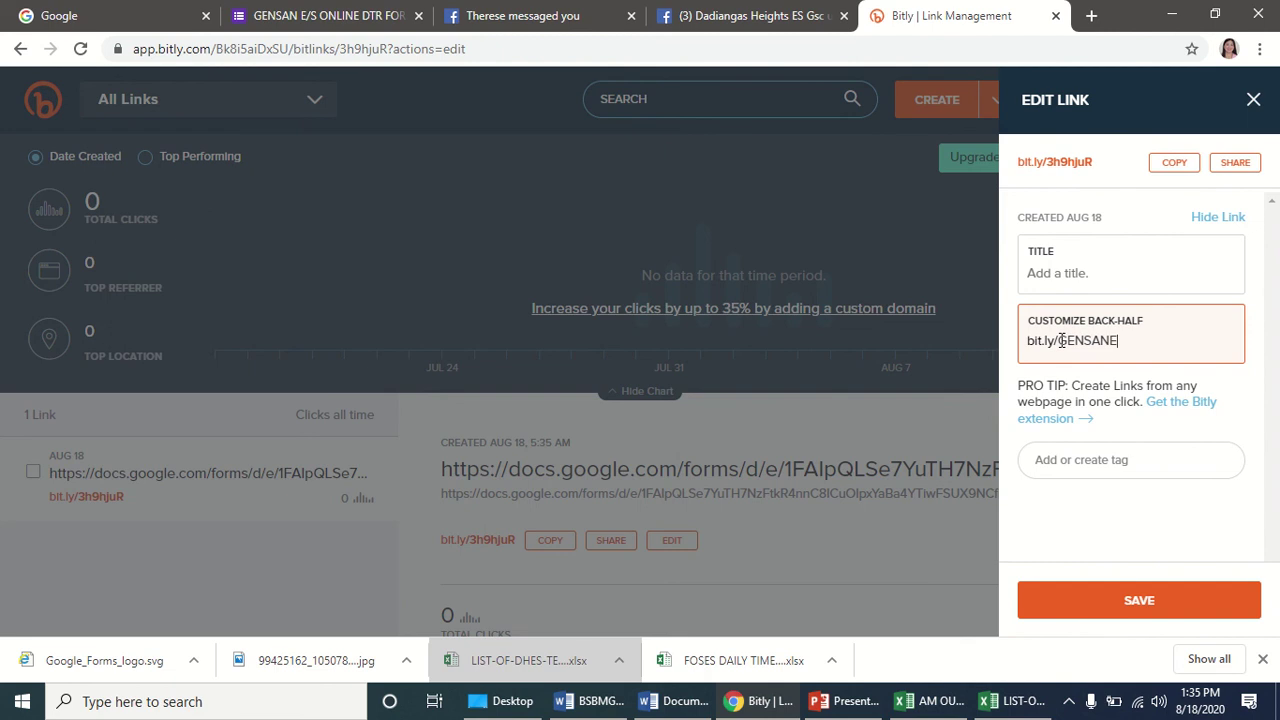
pyautogui.write('S')
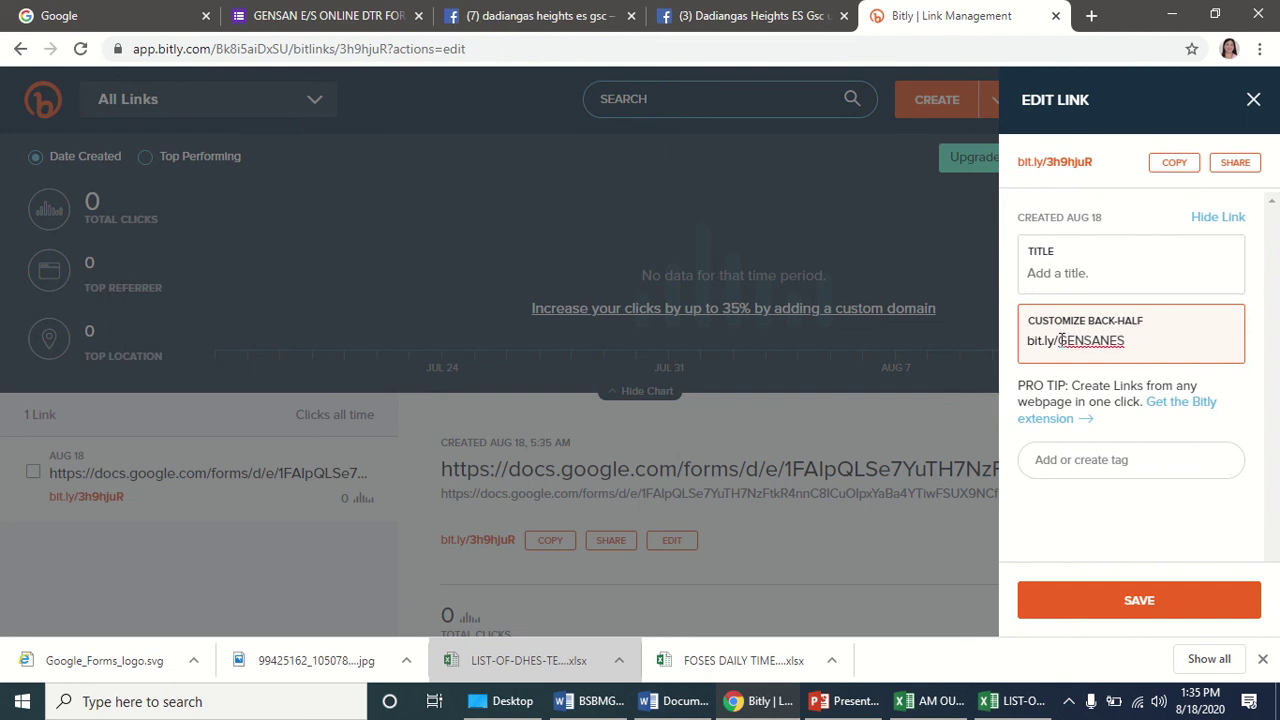
pyautogui.write('DTR')
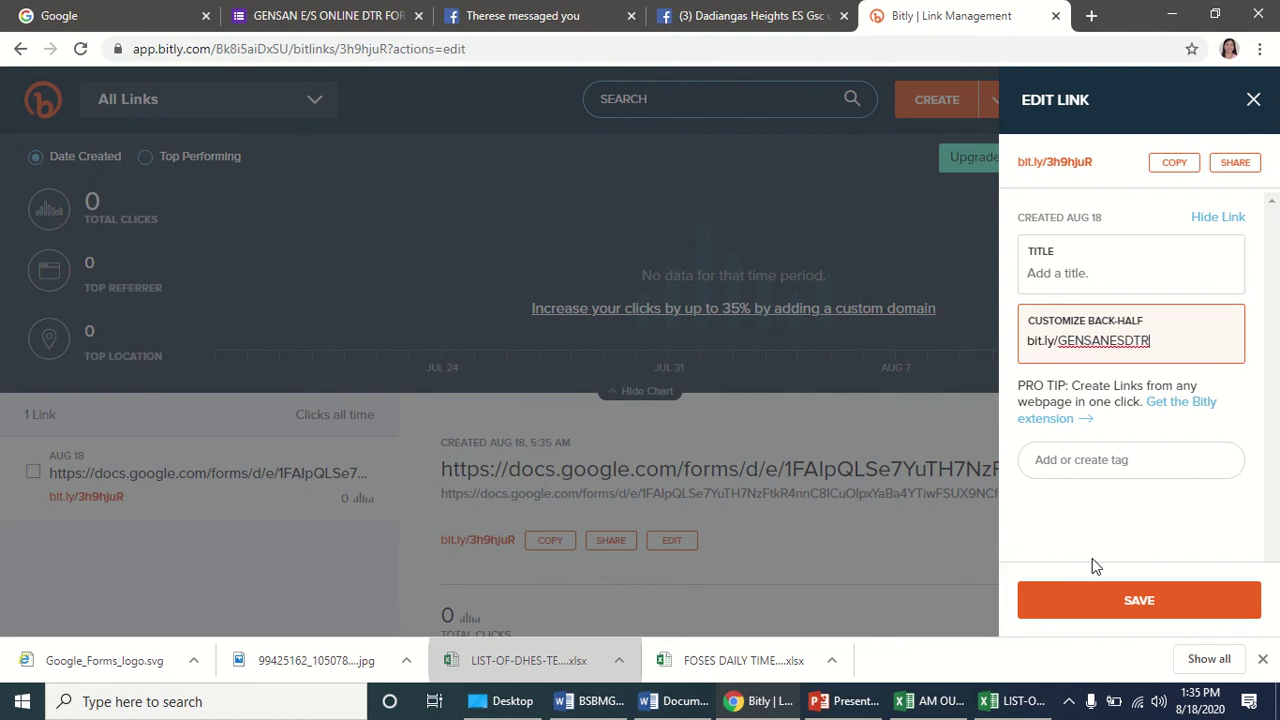
pyautogui.click(1162, 603)
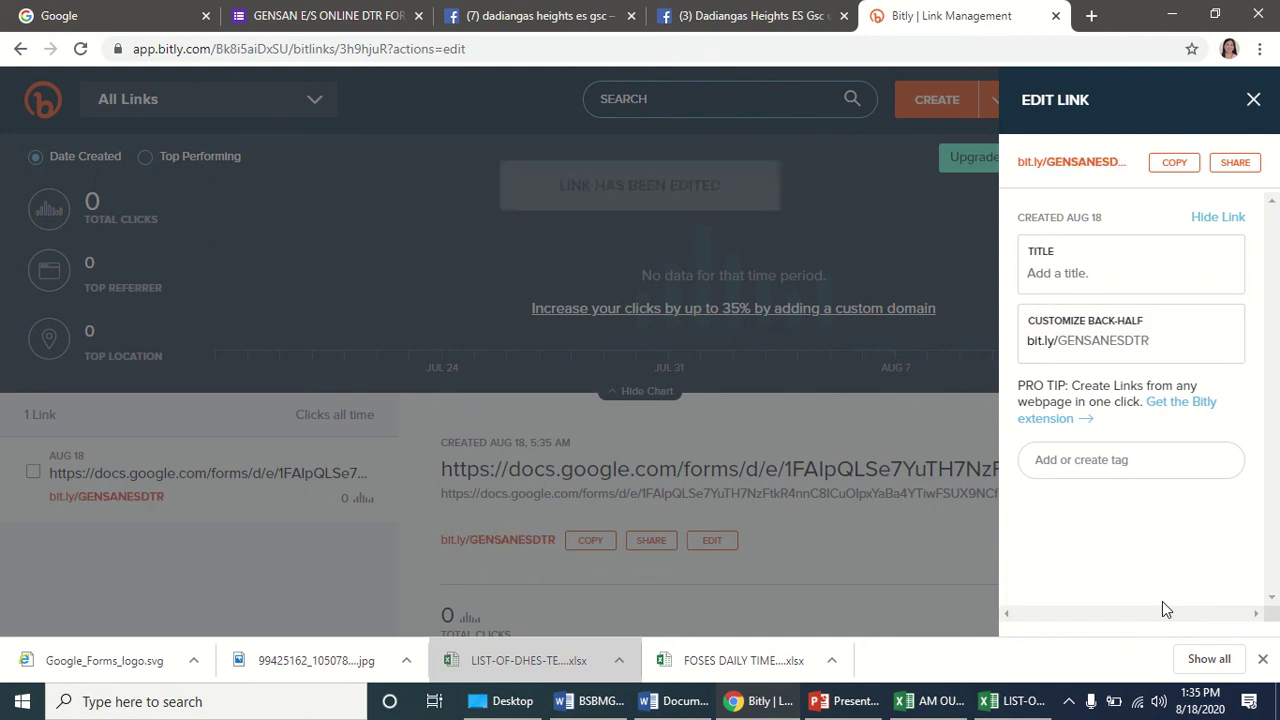
# Copy the new bit.ly/GENSANESDTR short link.
pyautogui.moveTo(436, 8)
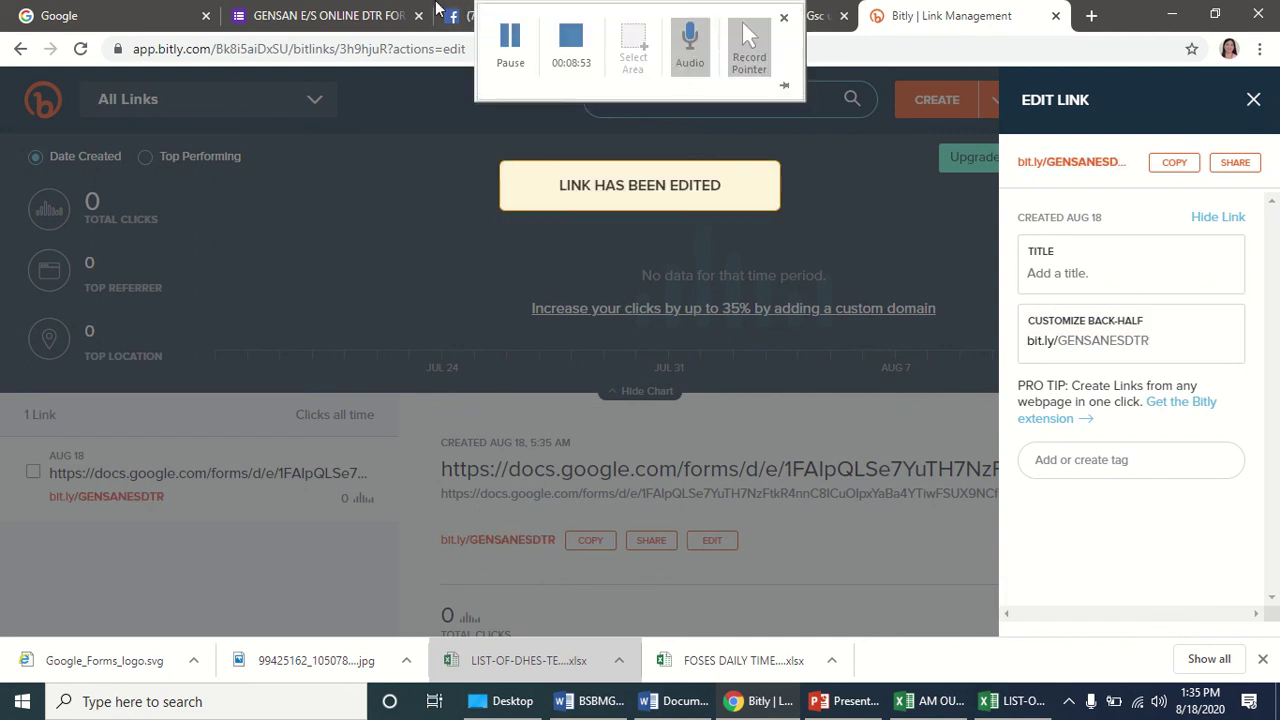
pyautogui.moveTo(1155, 340); pyautogui.dragTo(1005, 347)
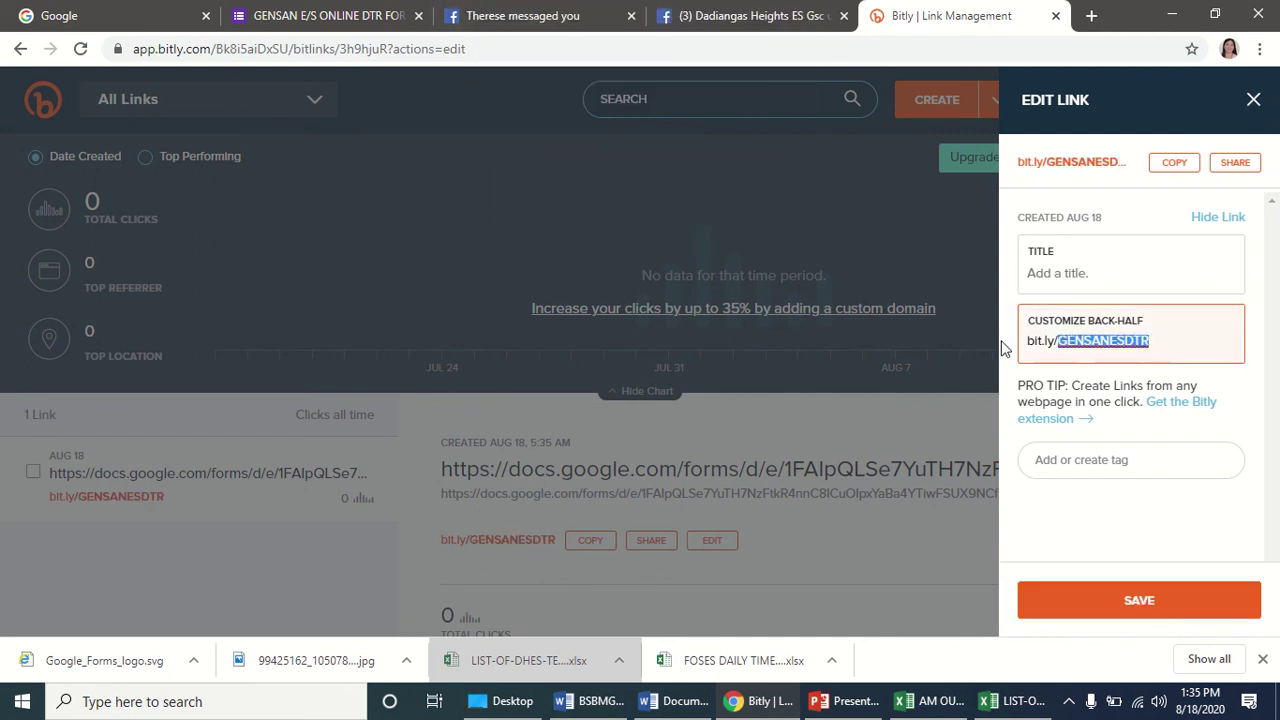
pyautogui.click(1174, 162)
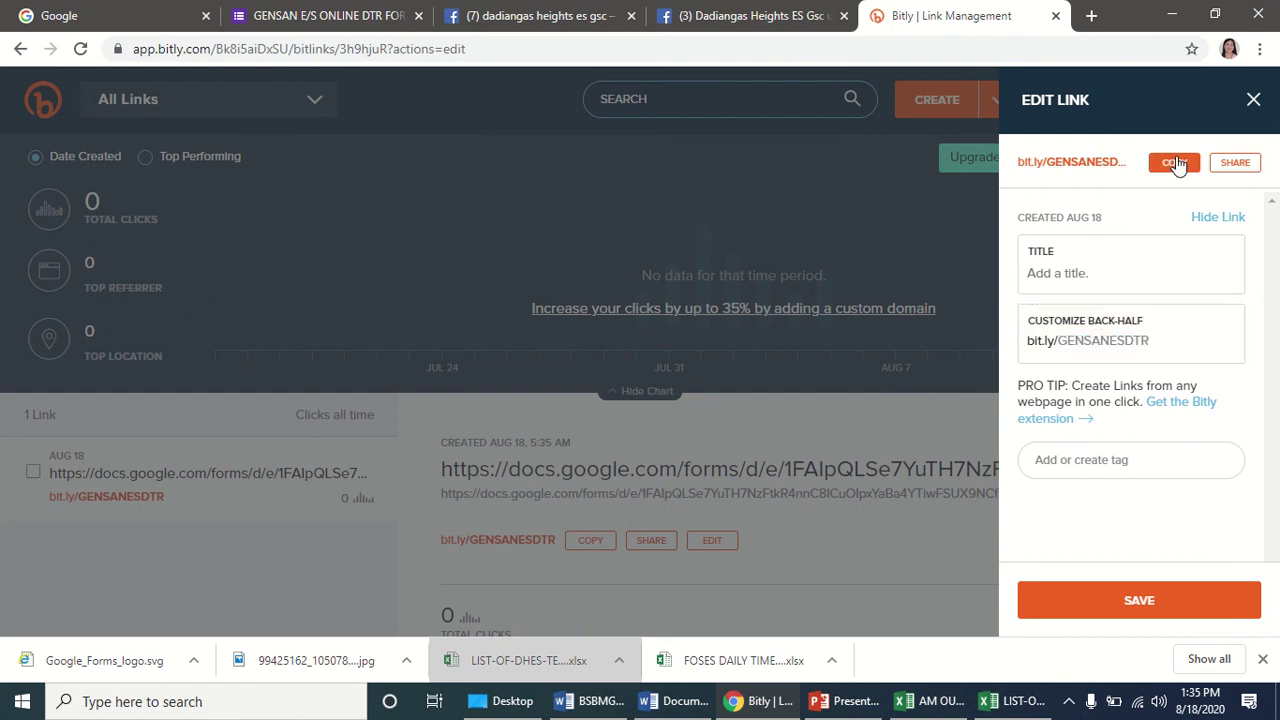
pyautogui.moveTo(946, 711)
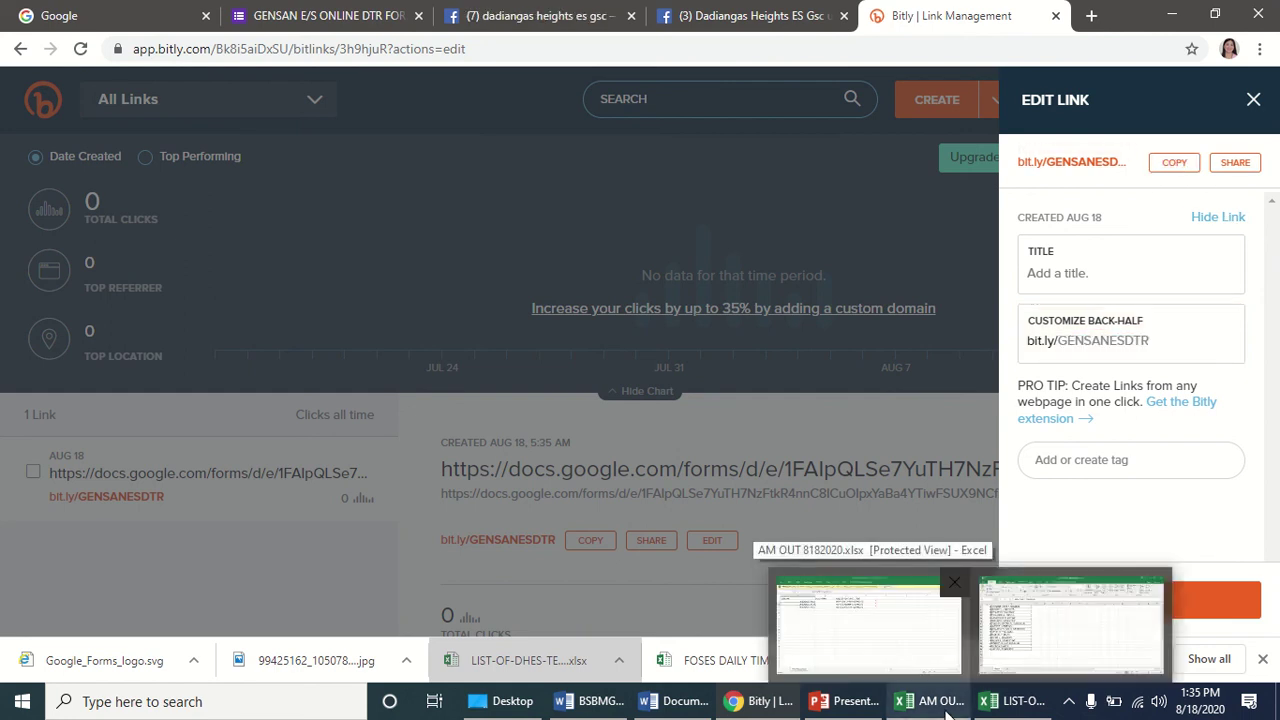
pyautogui.click(845, 701)
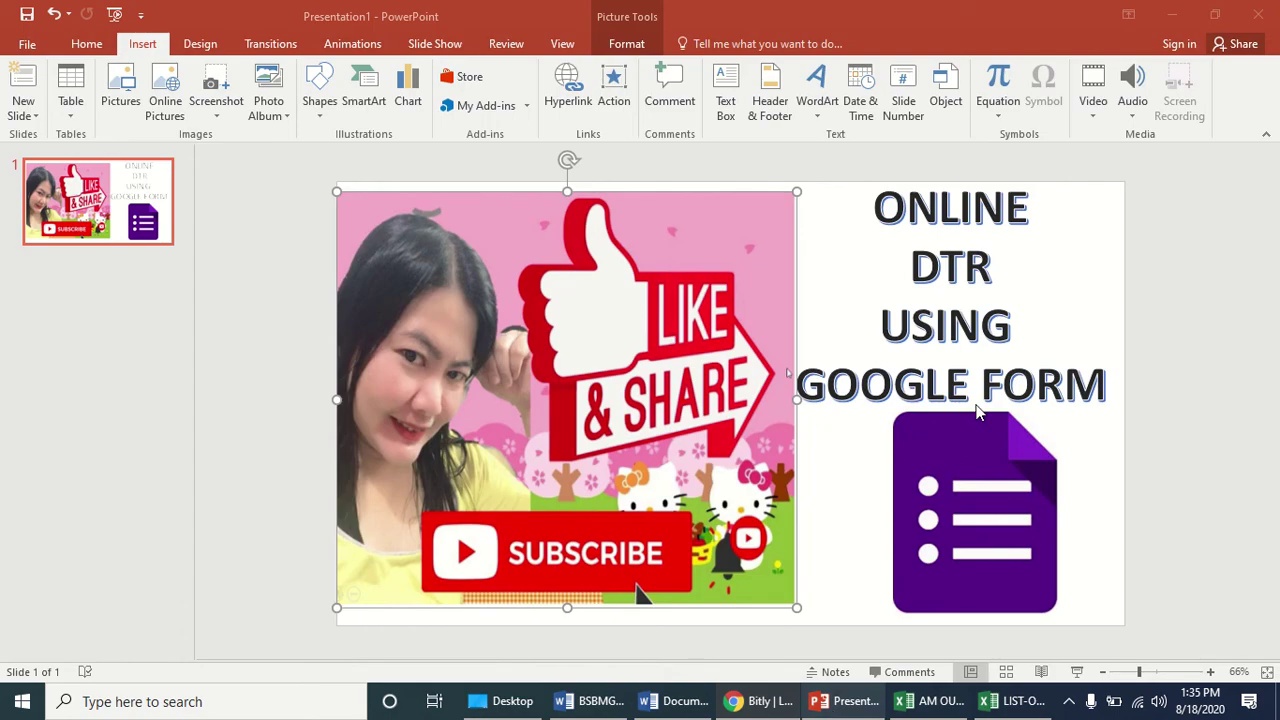
pyautogui.hotkey('ctrl', 'm')
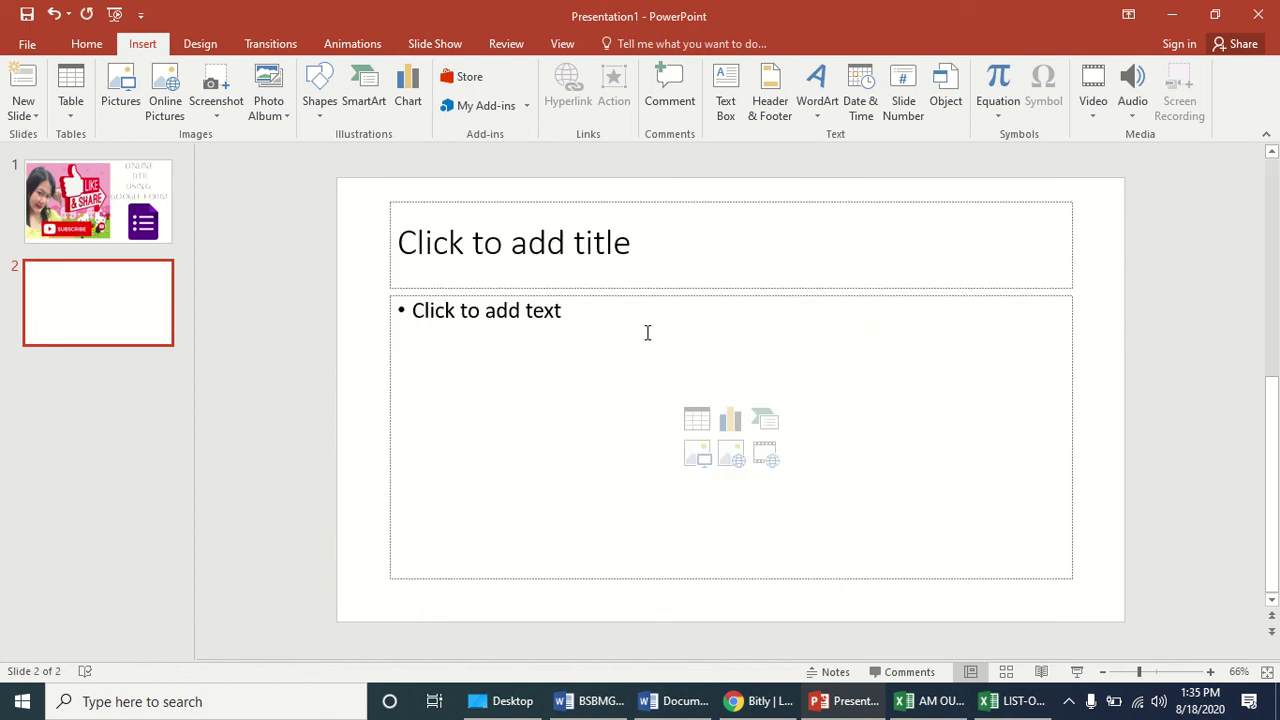
pyautogui.click(646, 331)
pyautogui.click(604, 251)
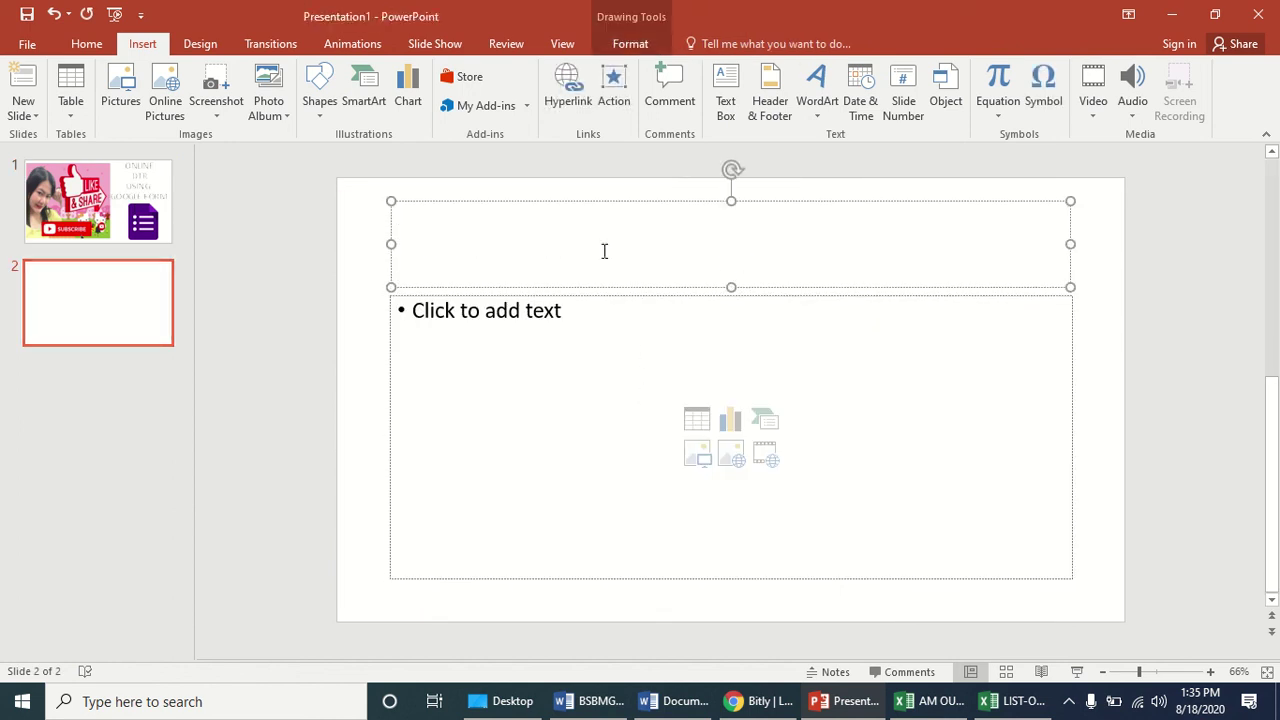
pyautogui.hotkey('ctrl', 'v')
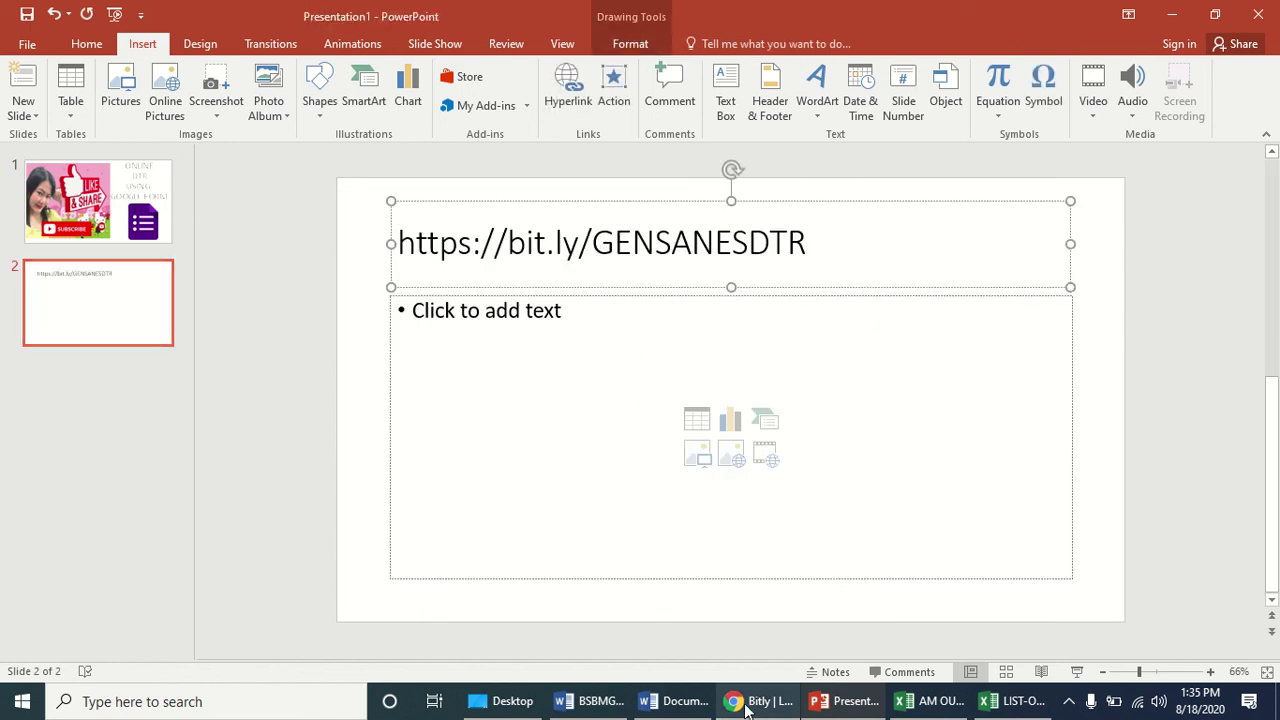
pyautogui.moveTo(755, 708)
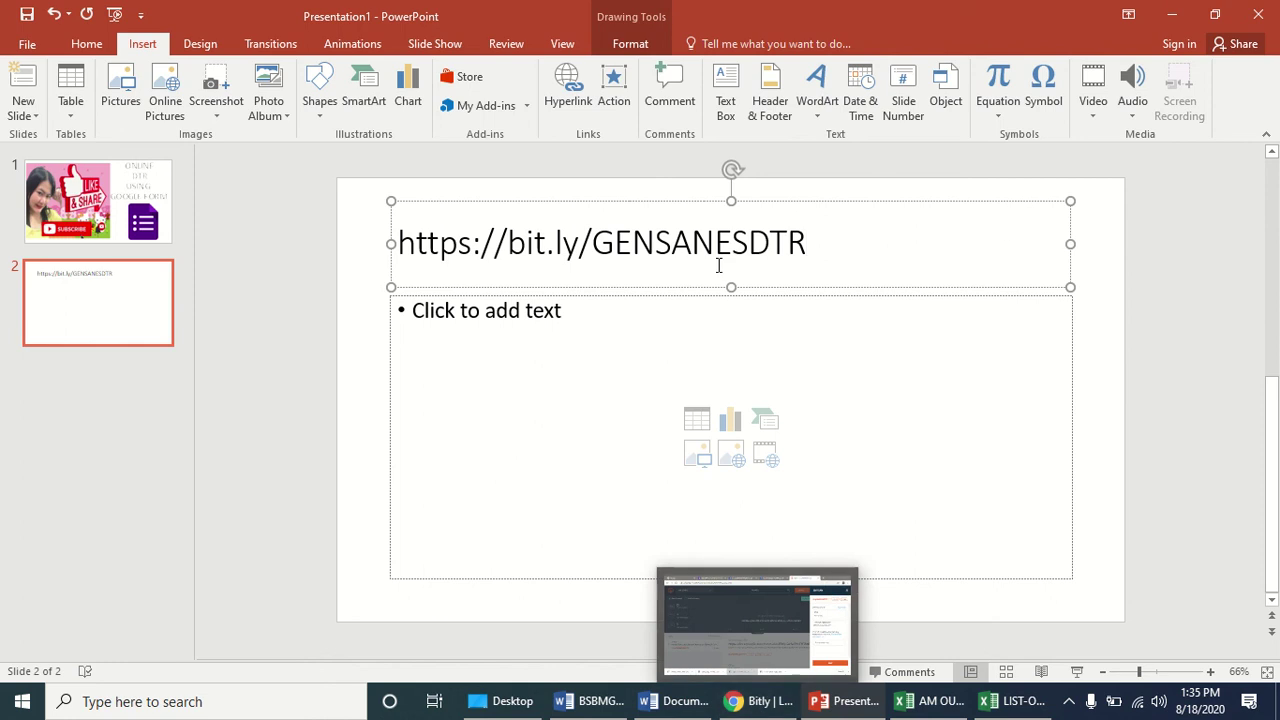
pyautogui.click(764, 707)
# Load bit.ly/GENSANESDTR in a new Chrome tab to confirm it opens the DTR form.
pyautogui.moveTo(491, 8)
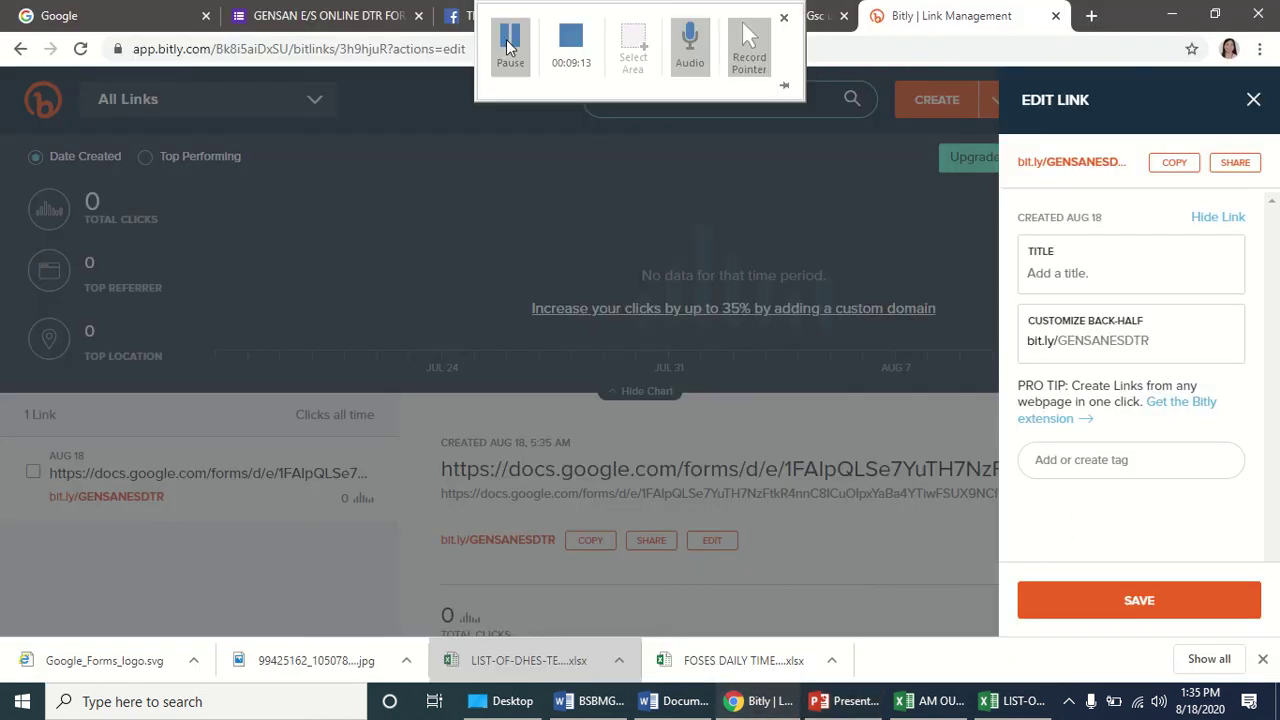
pyautogui.click(508, 44)
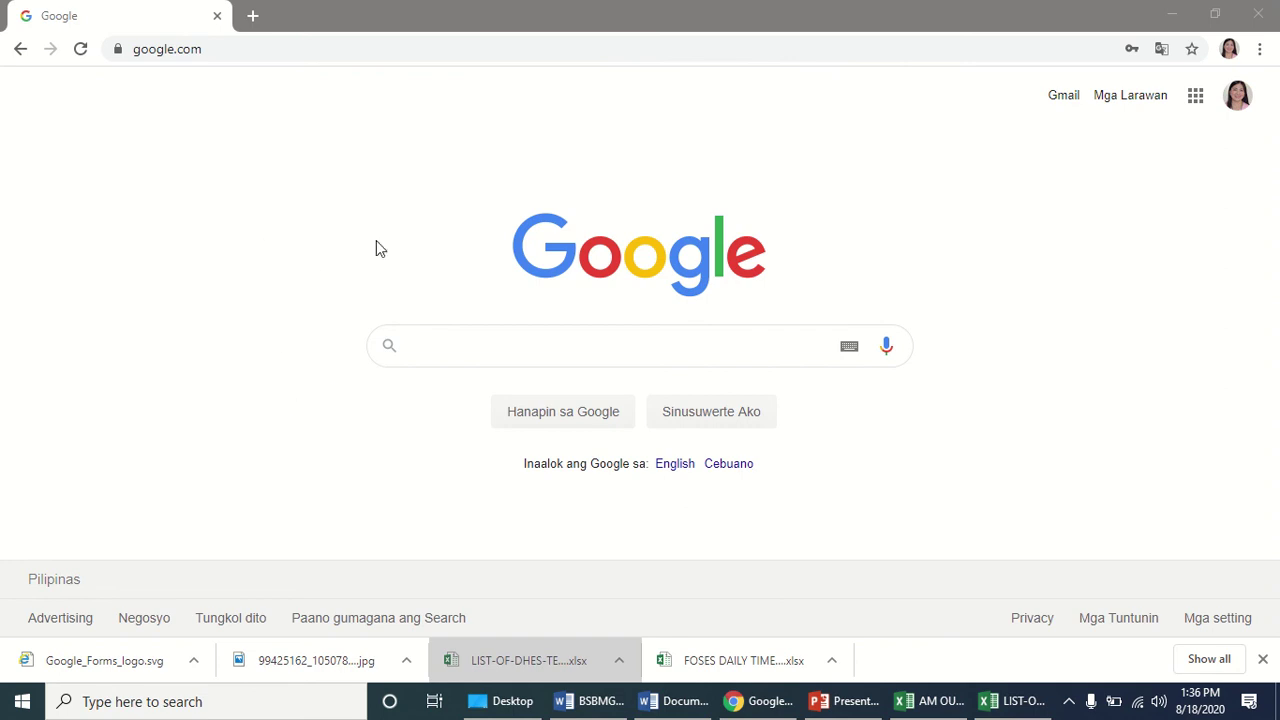
pyautogui.click(252, 17)
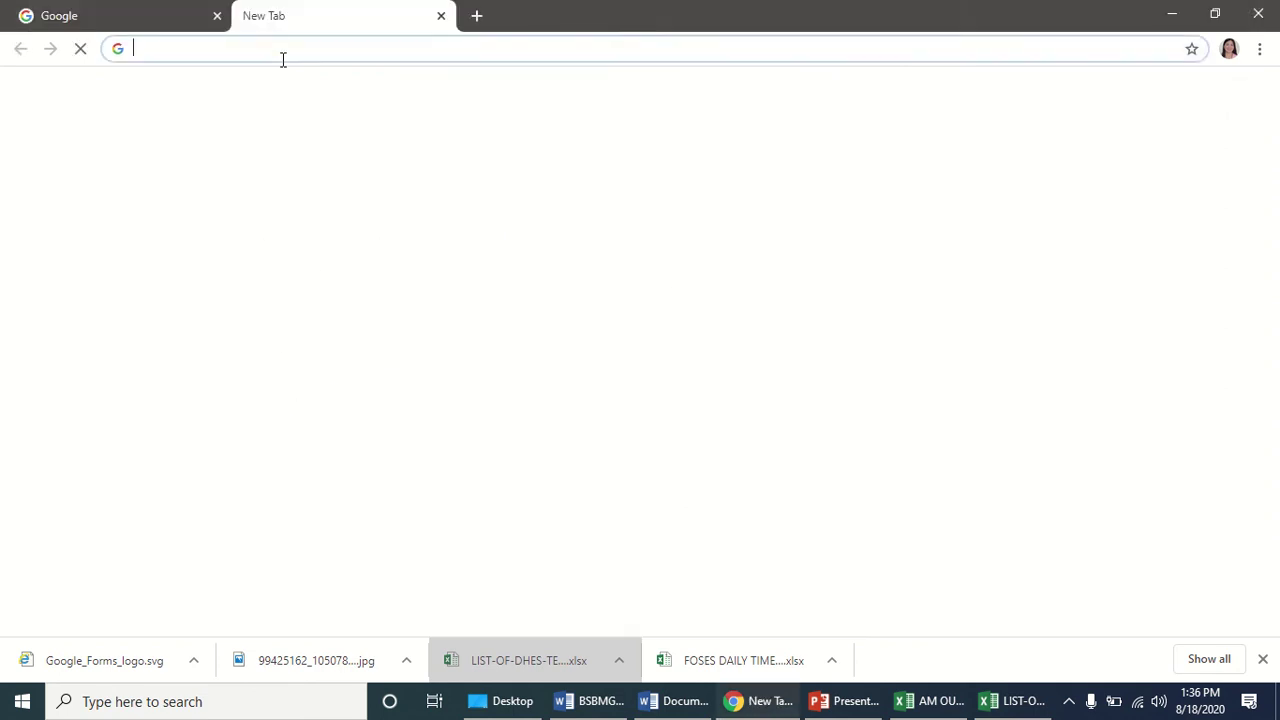
pyautogui.write('bit.')
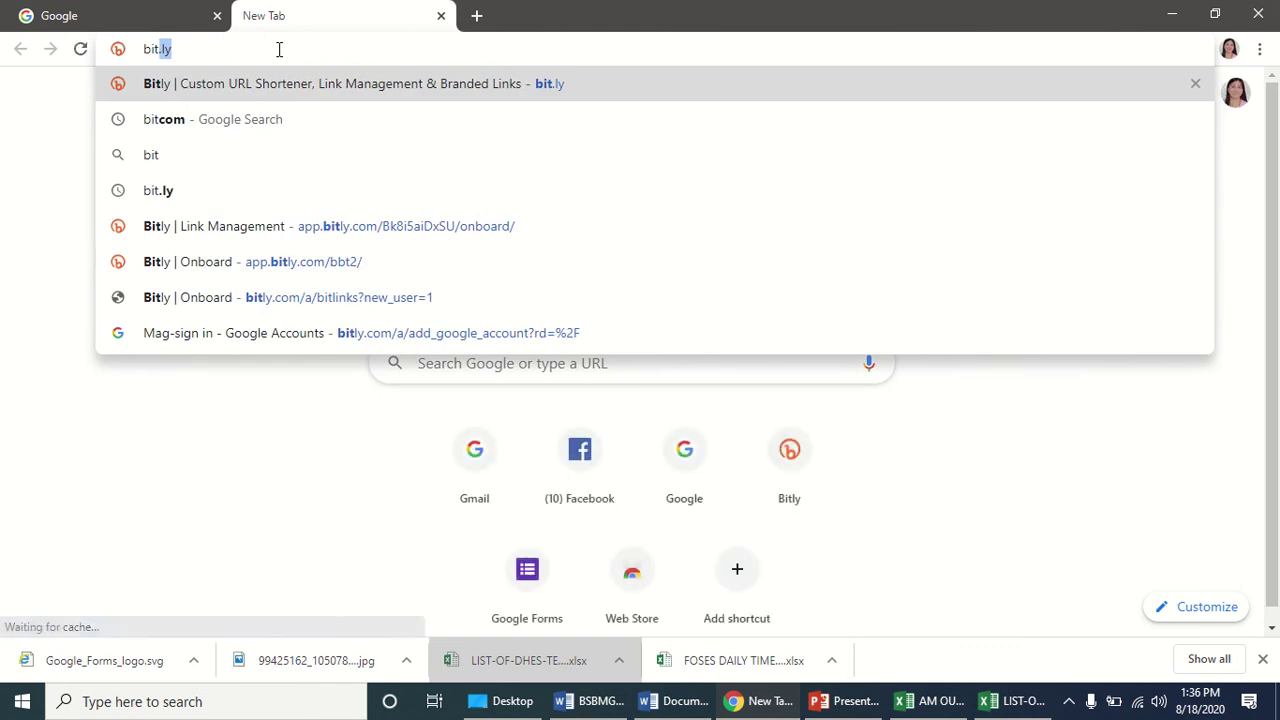
pyautogui.write('ly')
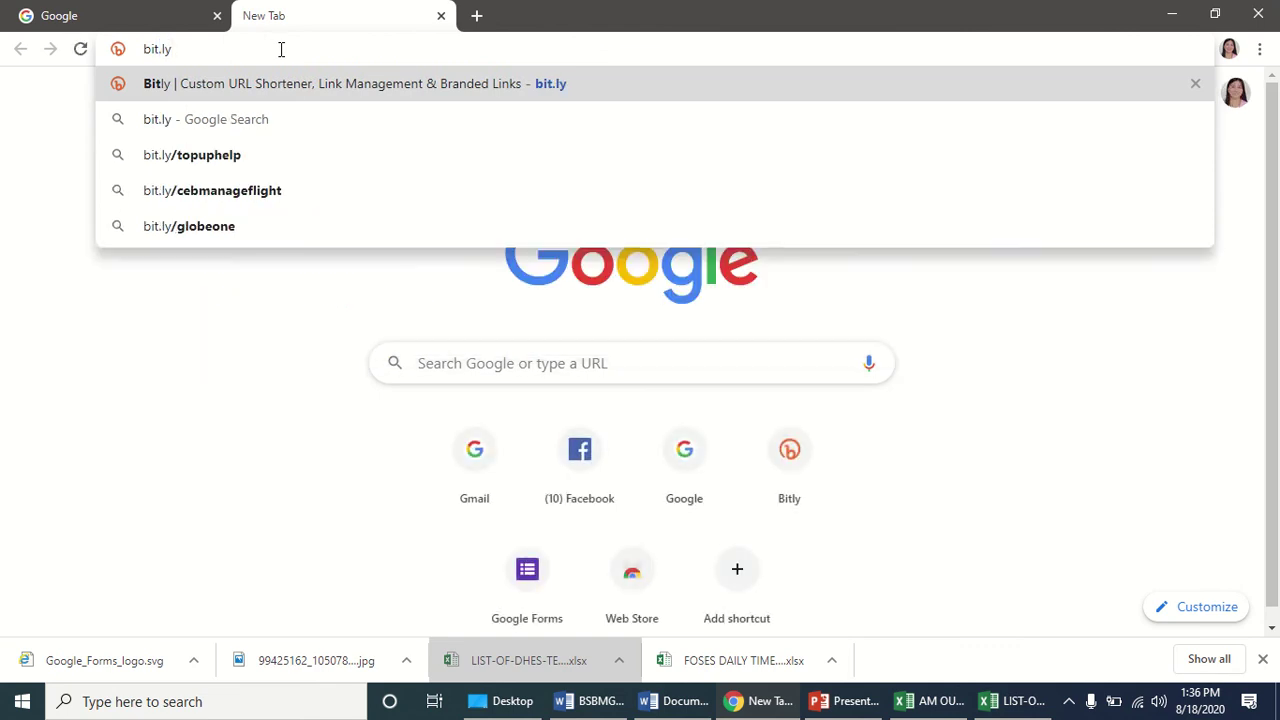
pyautogui.write('/GENSANES')
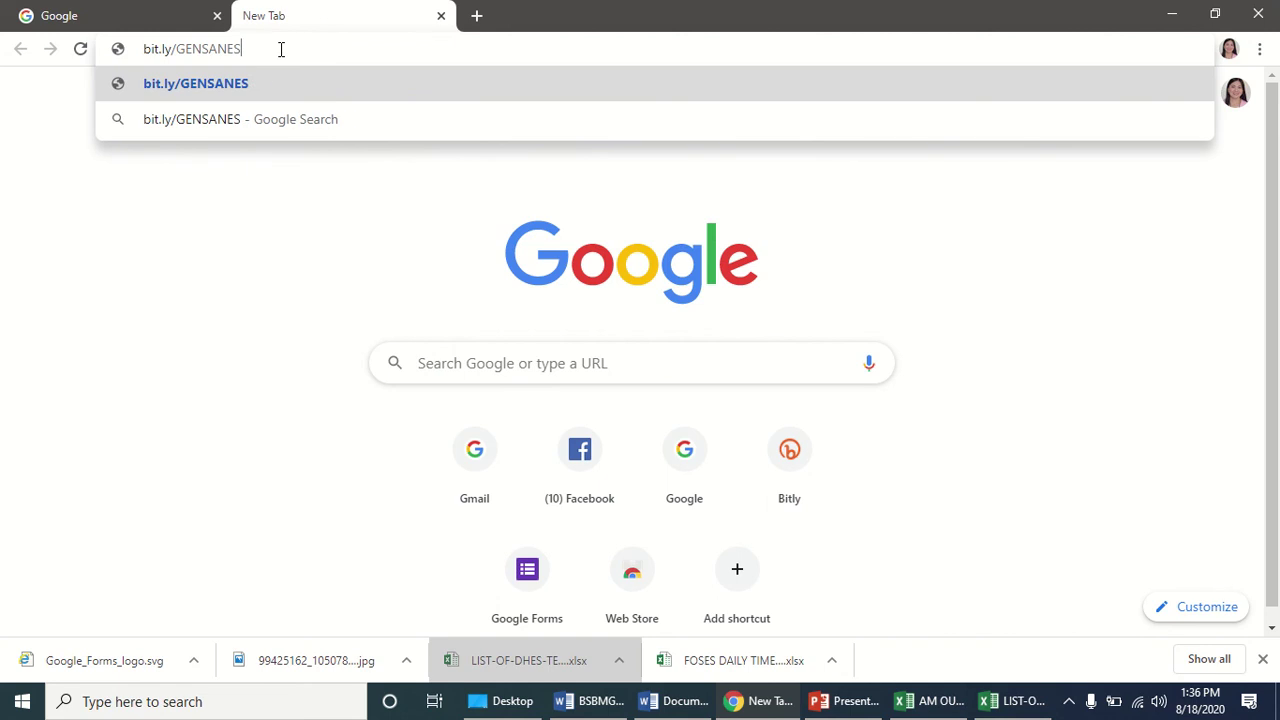
pyautogui.write('DTR')
pyautogui.press('Return')
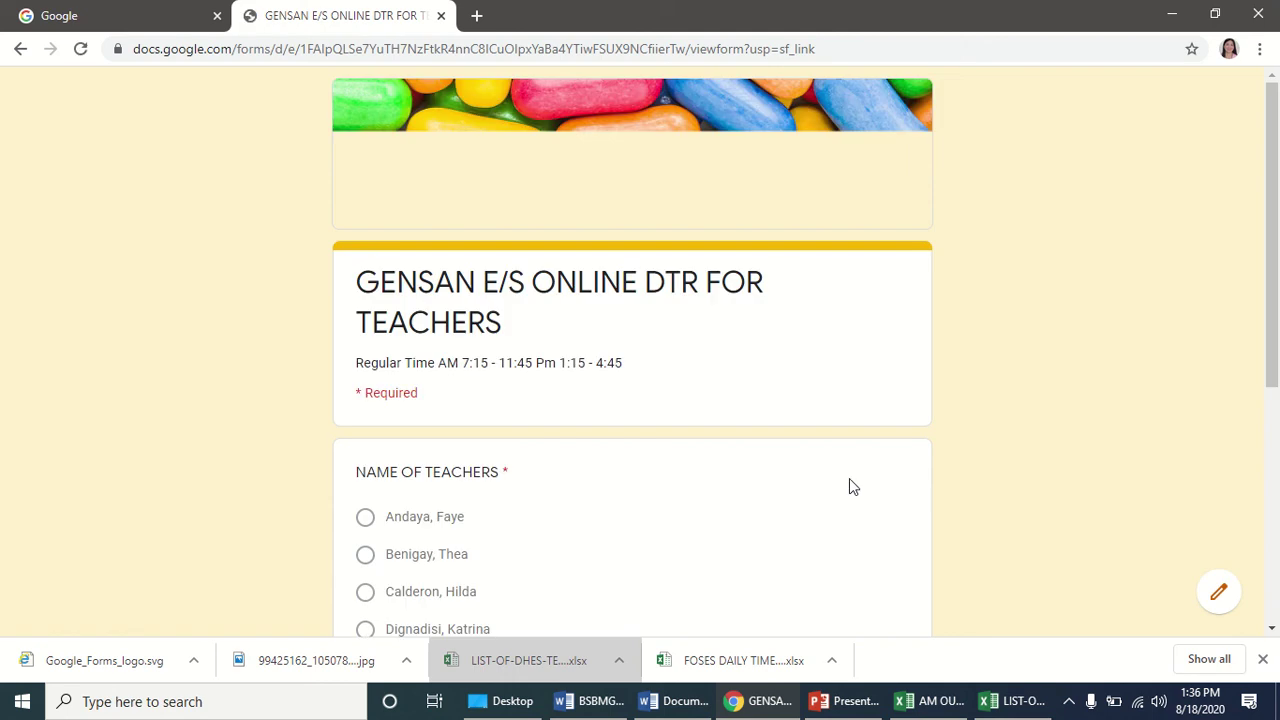
# Submit a test DTR response with AM - IN, then replace the form tab with a blank tab.
pyautogui.scroll(-1, 532, 372)
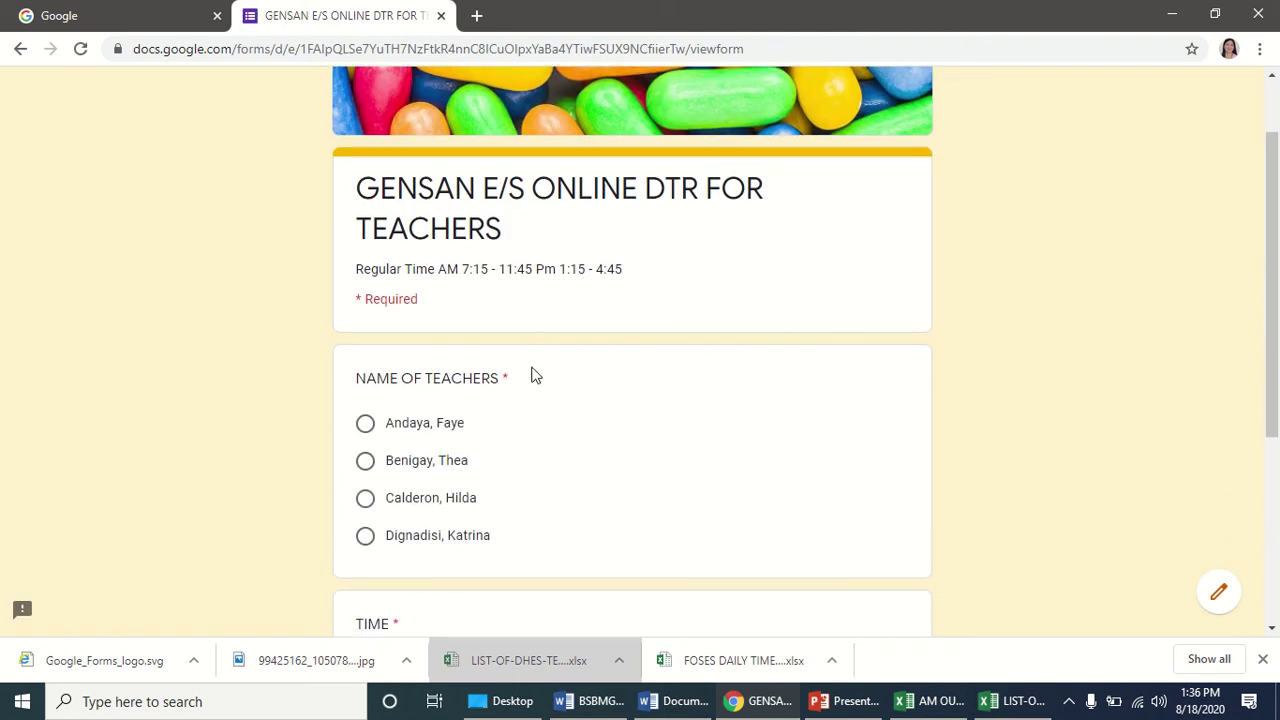
pyautogui.scroll(1, 500, 343)
pyautogui.scroll(-1, 645, 372)
pyautogui.scroll(-2, 641, 369)
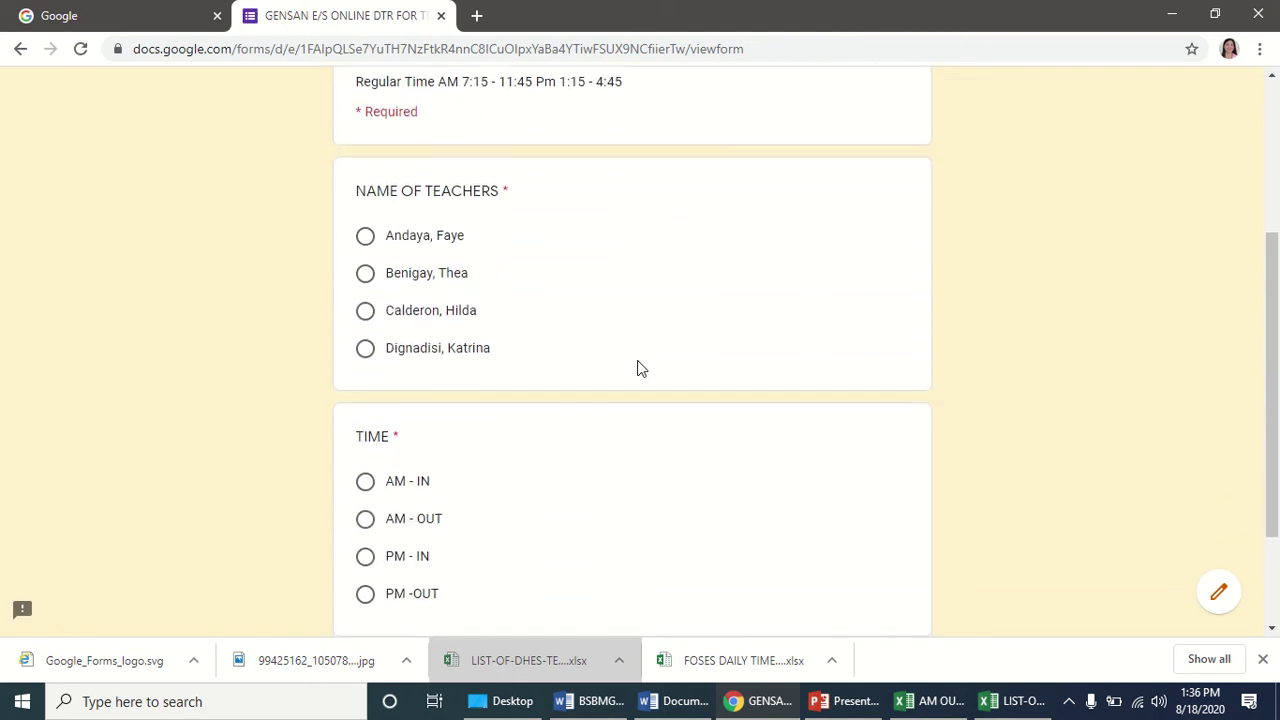
pyautogui.scroll(2, 586, 349)
pyautogui.scroll(-3, 558, 346)
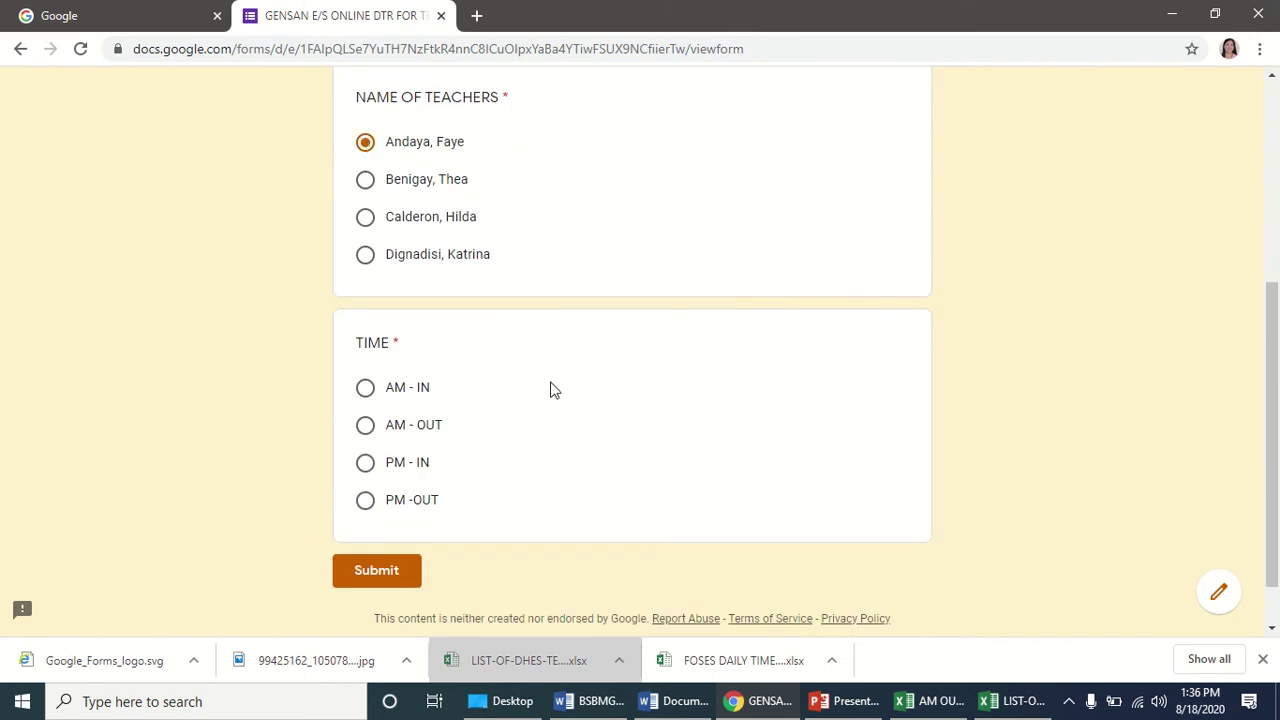
pyautogui.scroll(-1, 549, 378)
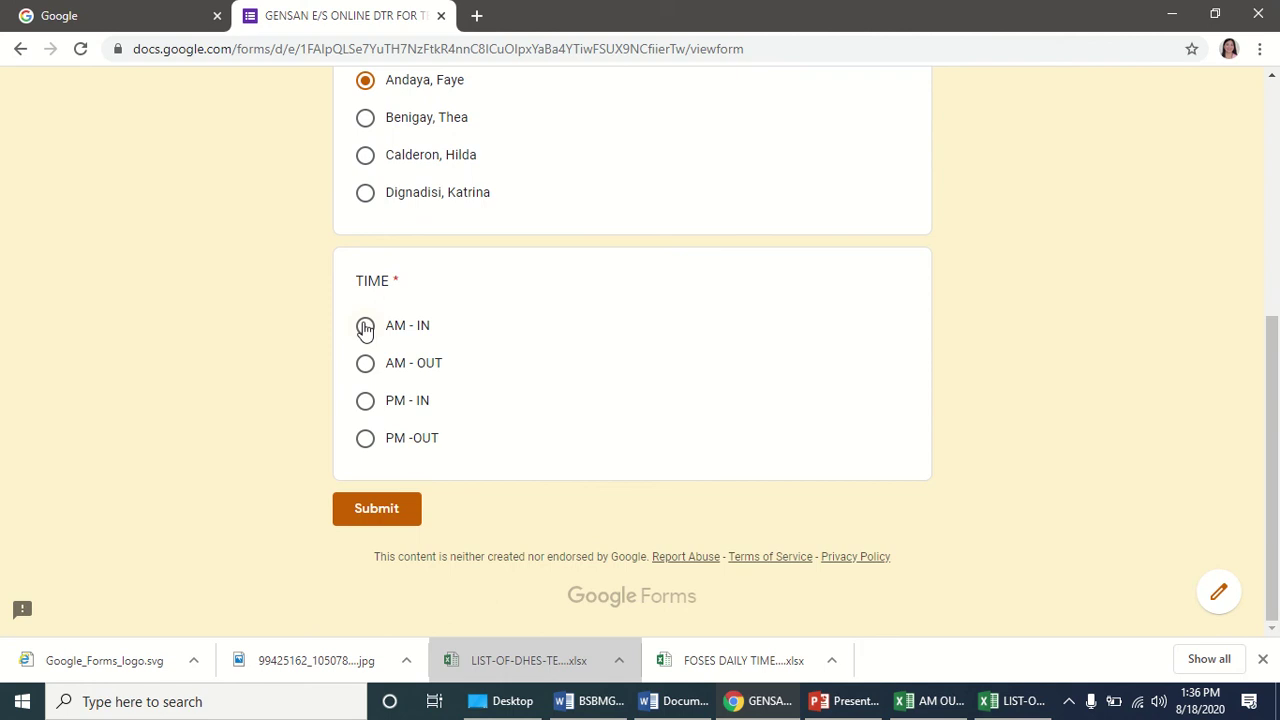
pyautogui.click(365, 327)
pyautogui.click(393, 512)
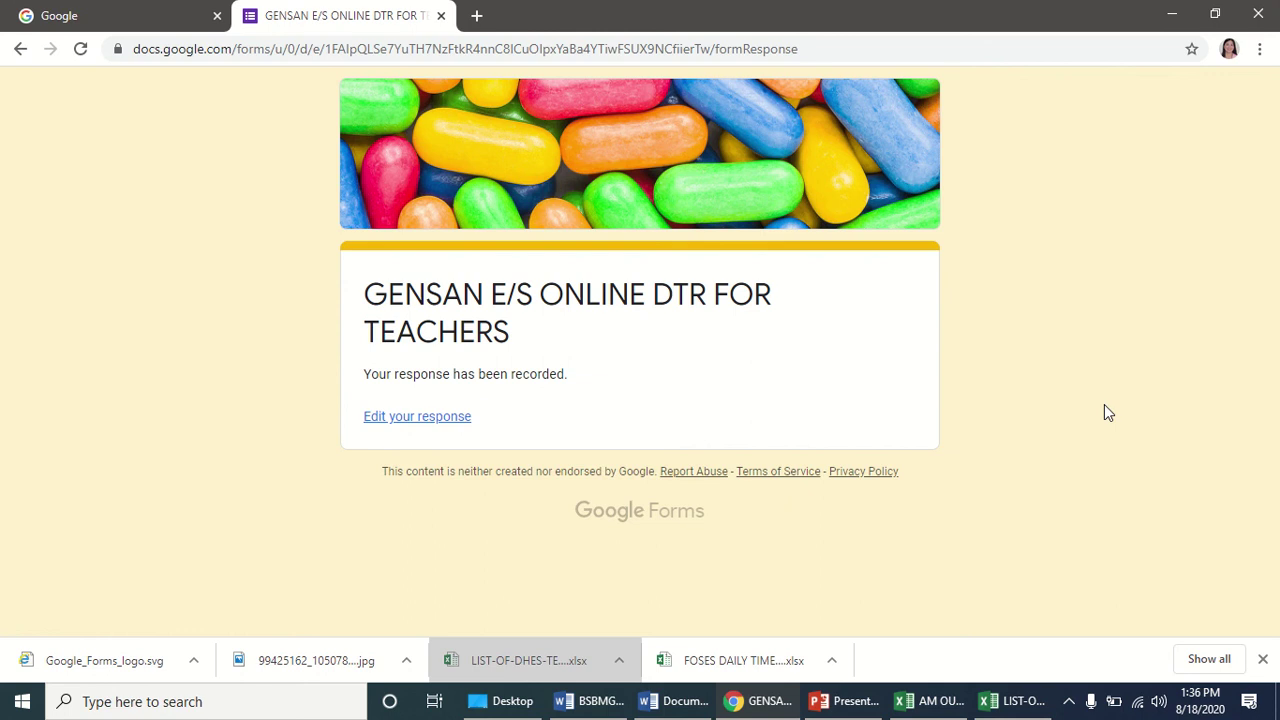
pyautogui.click(441, 15)
pyautogui.hotkey('ctrl', 't')
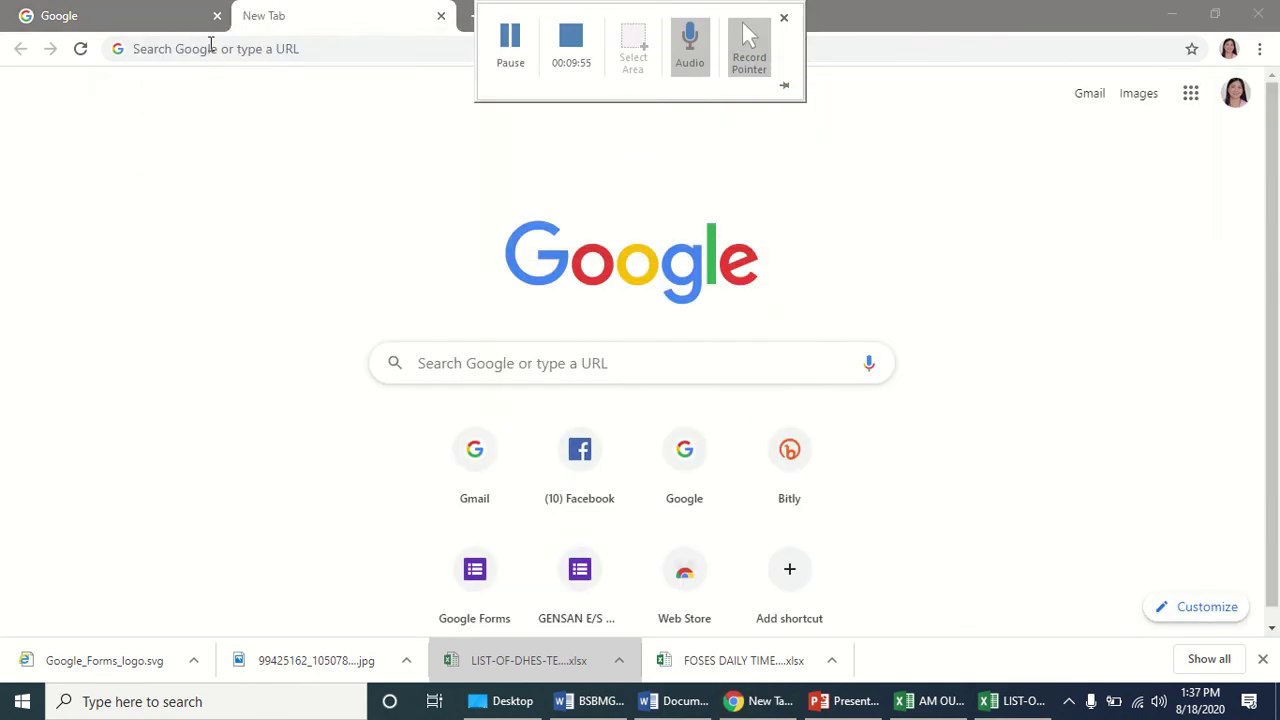
pyautogui.click(255, 58)
pyautogui.write('https://bit.ly/GENSANESDTR')
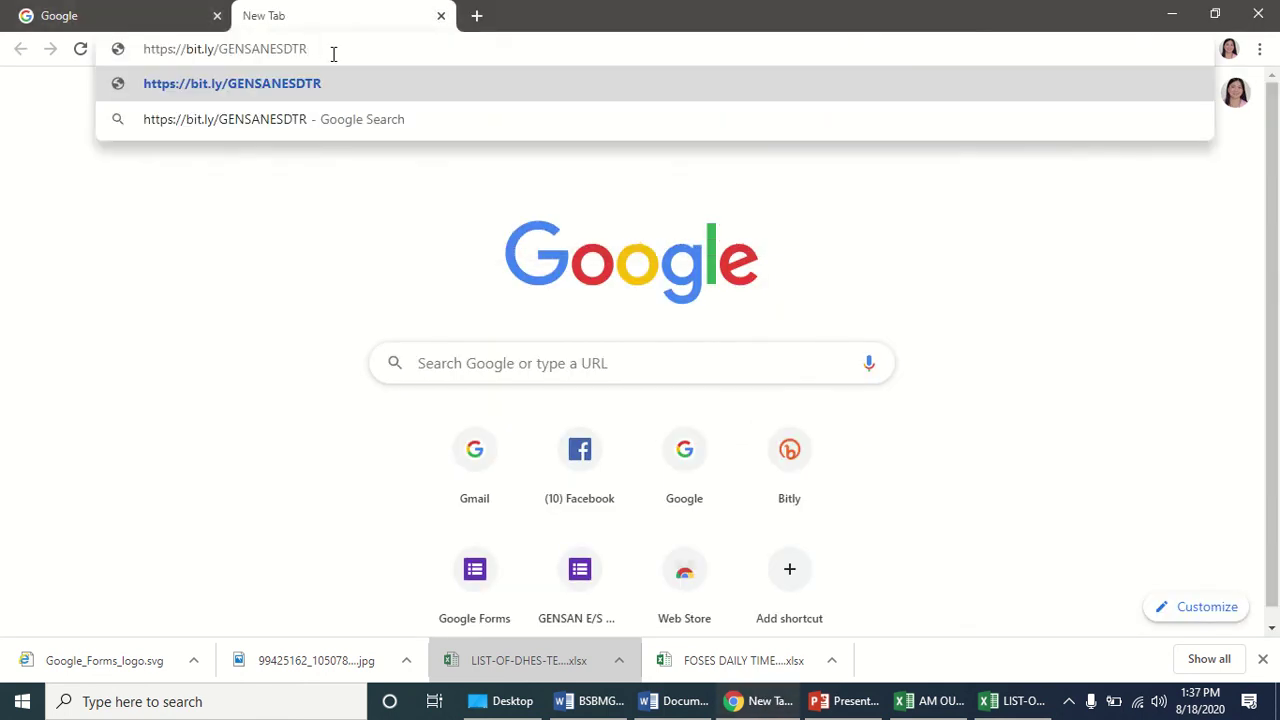
pyautogui.press('Return')
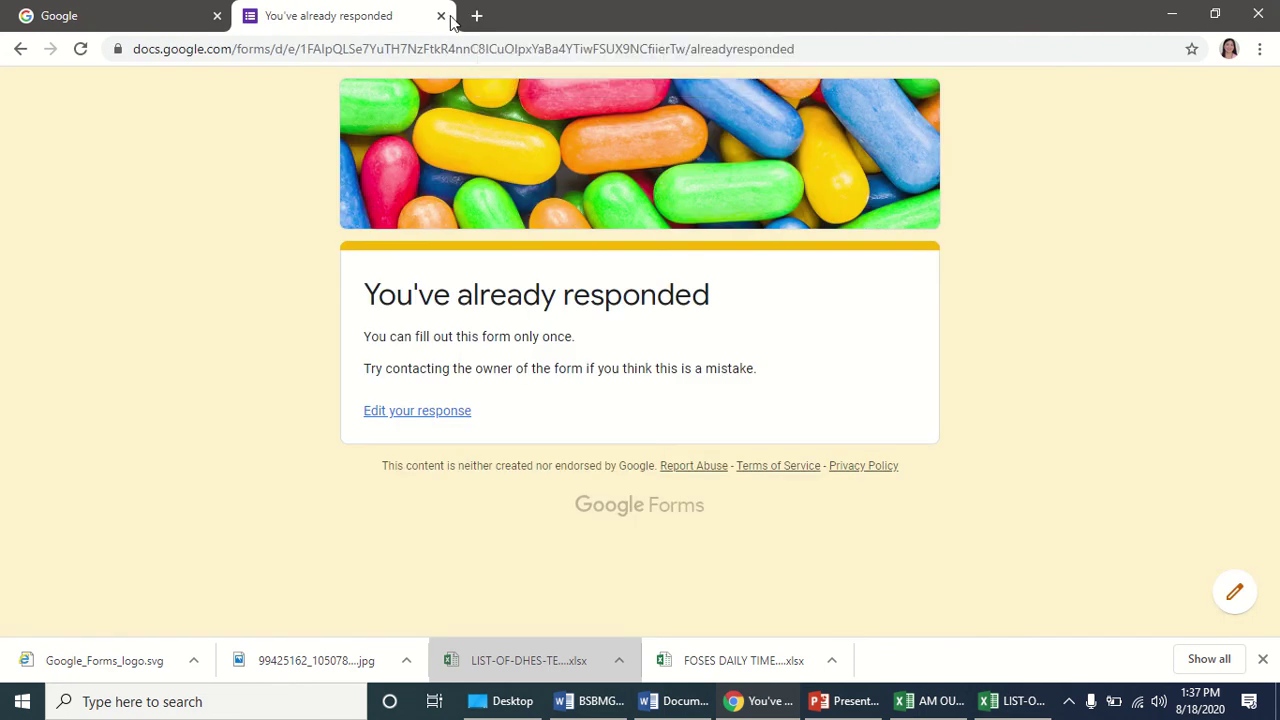
pyautogui.moveTo(510, 8)
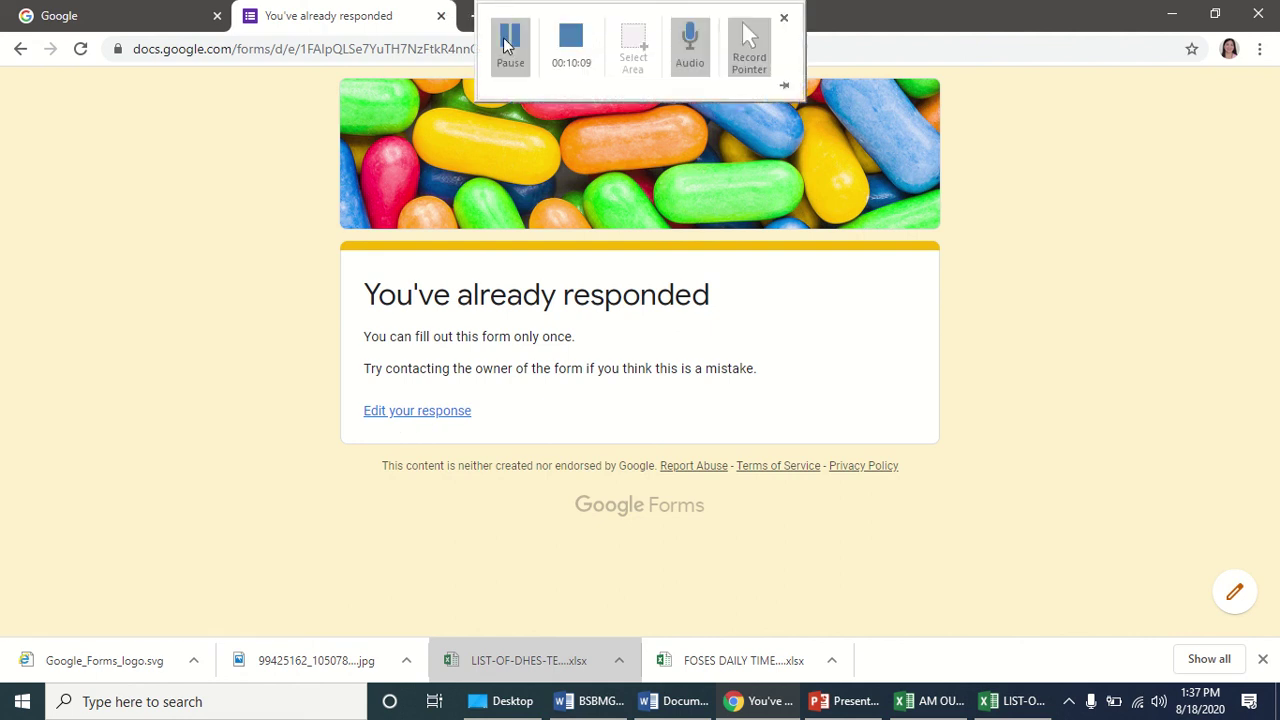
pyautogui.click(507, 50)
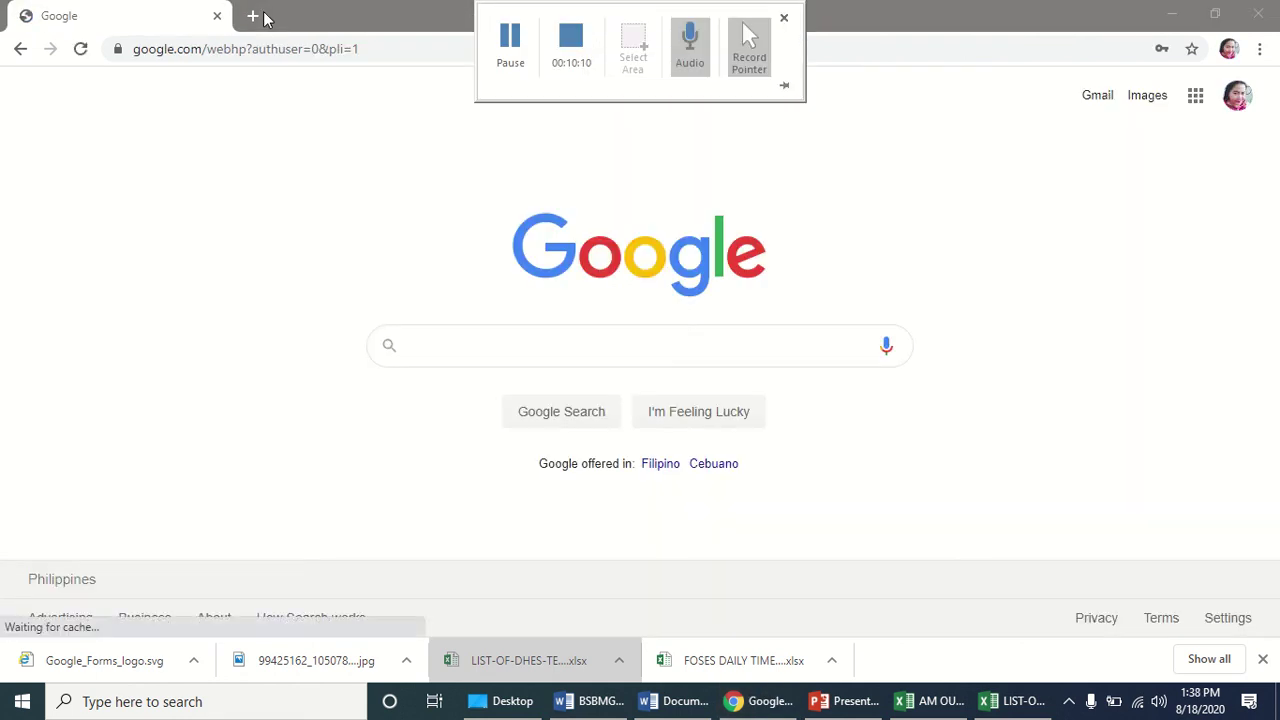
# Open the DTR form through bit.ly/GENSANESDTR in a new tab.
pyautogui.click(257, 14)
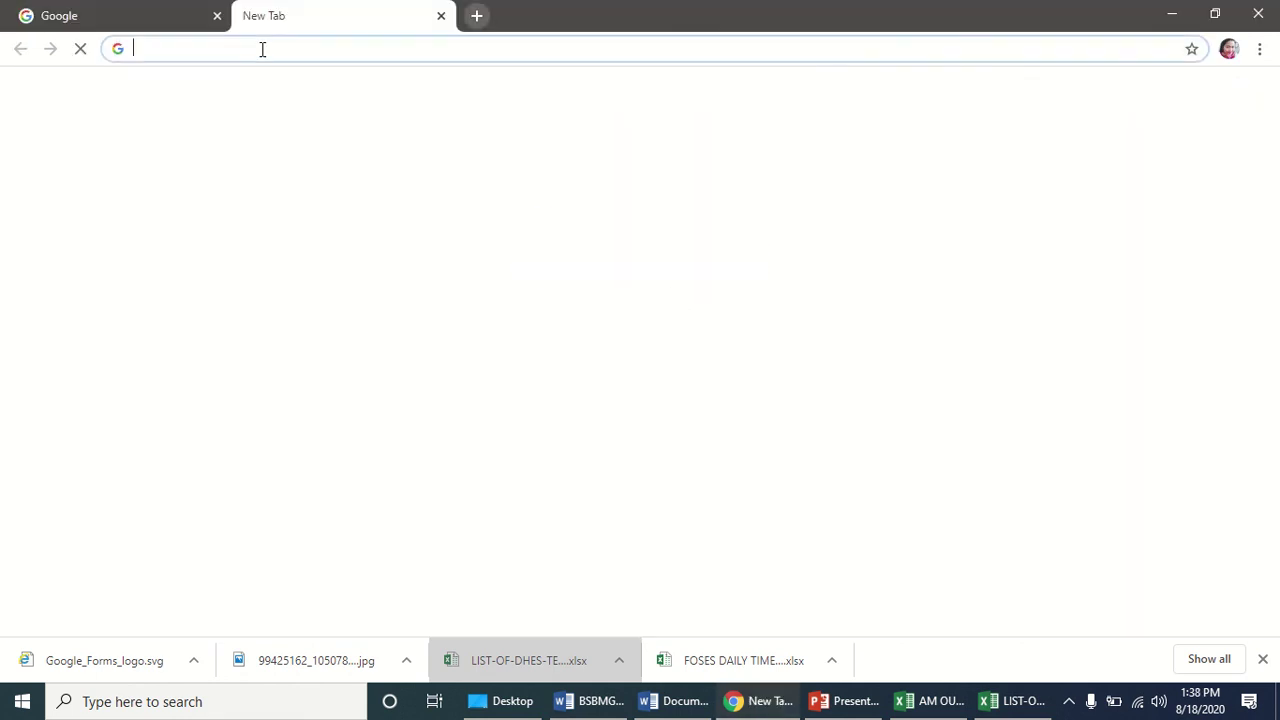
pyautogui.write('https://bit.ly/GENSANESDTR')
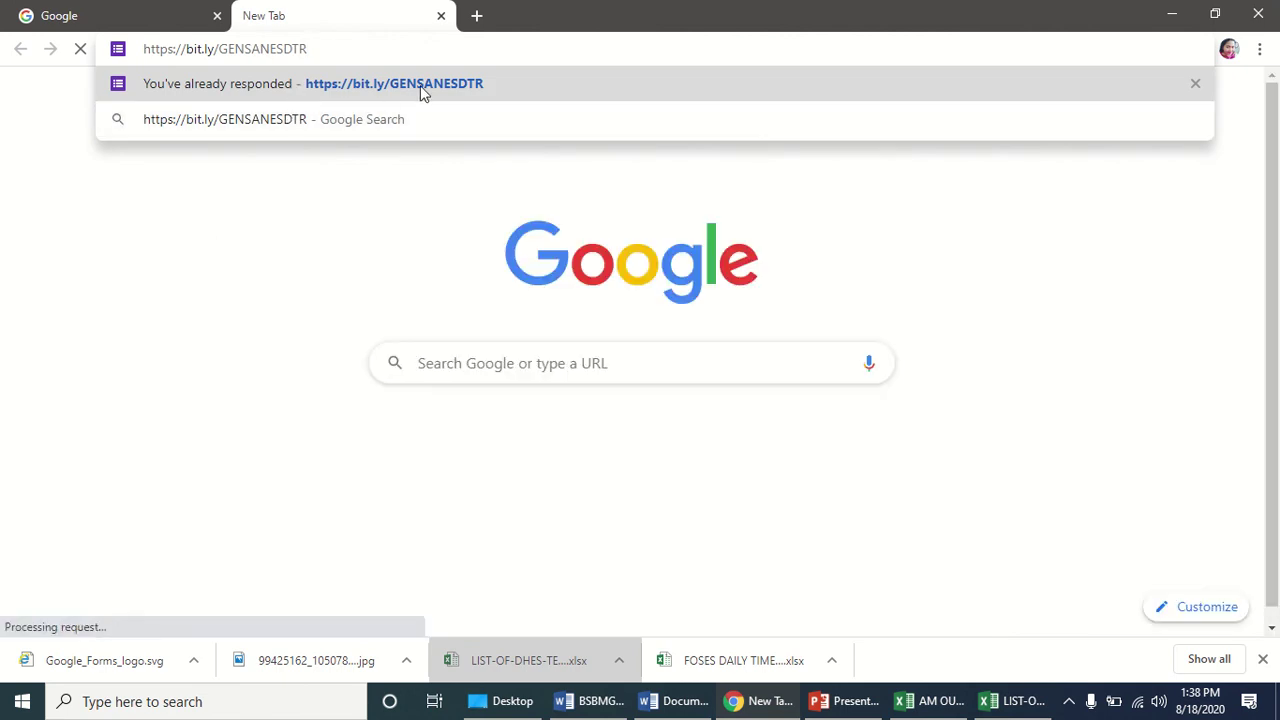
pyautogui.press('Return')
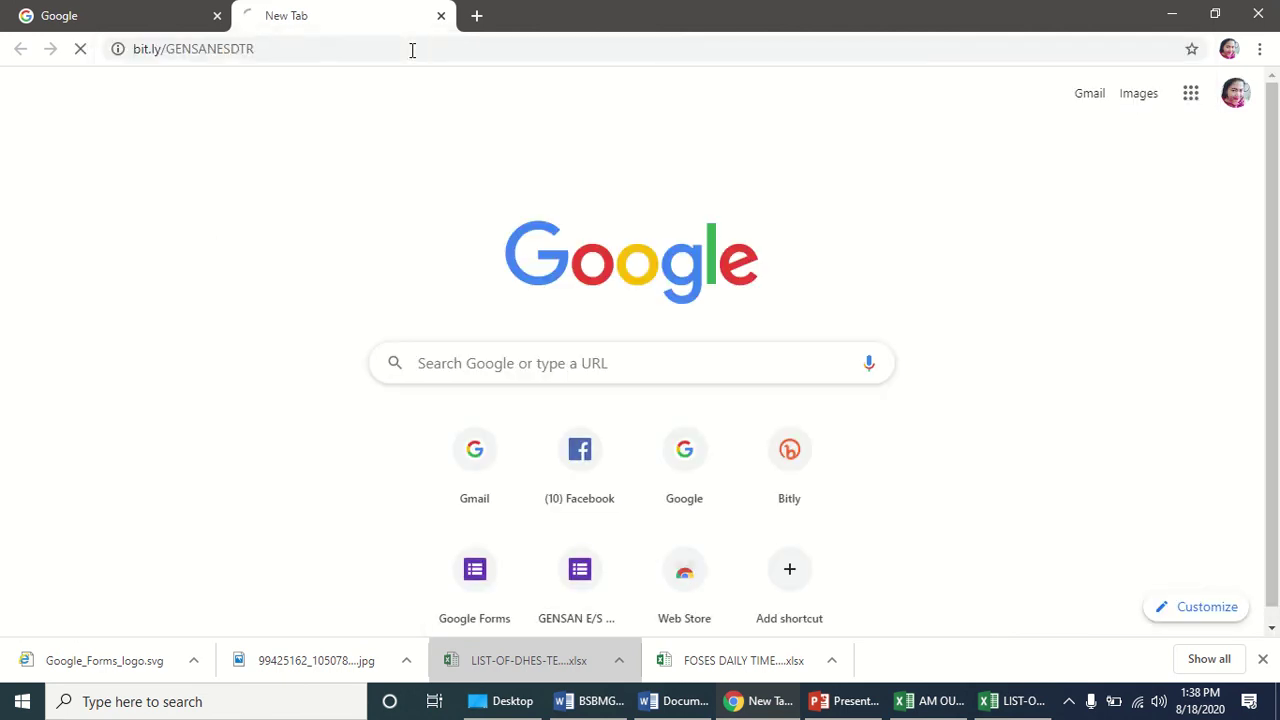
pyautogui.moveTo(571, 8)
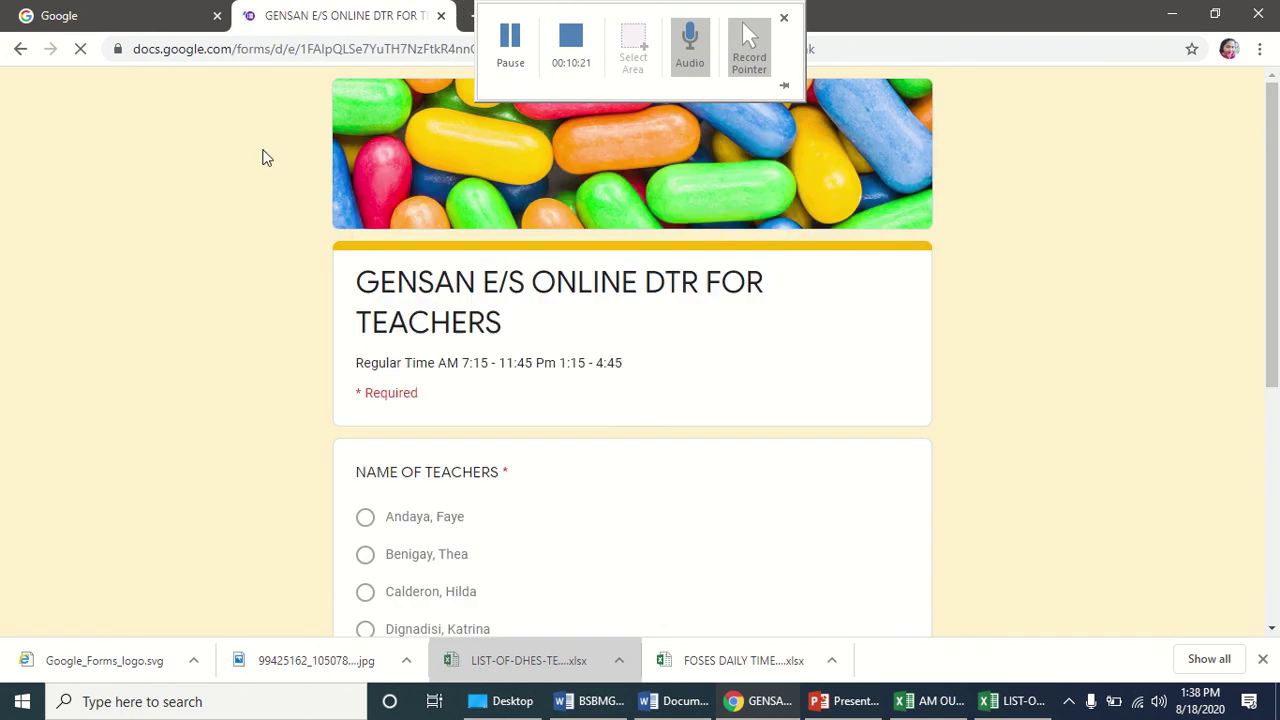
# Submit an AM - IN record for the second teacher, then close it and open a blank tab.
pyautogui.scroll(-1, 255, 341)
pyautogui.scroll(-2, 400, 395)
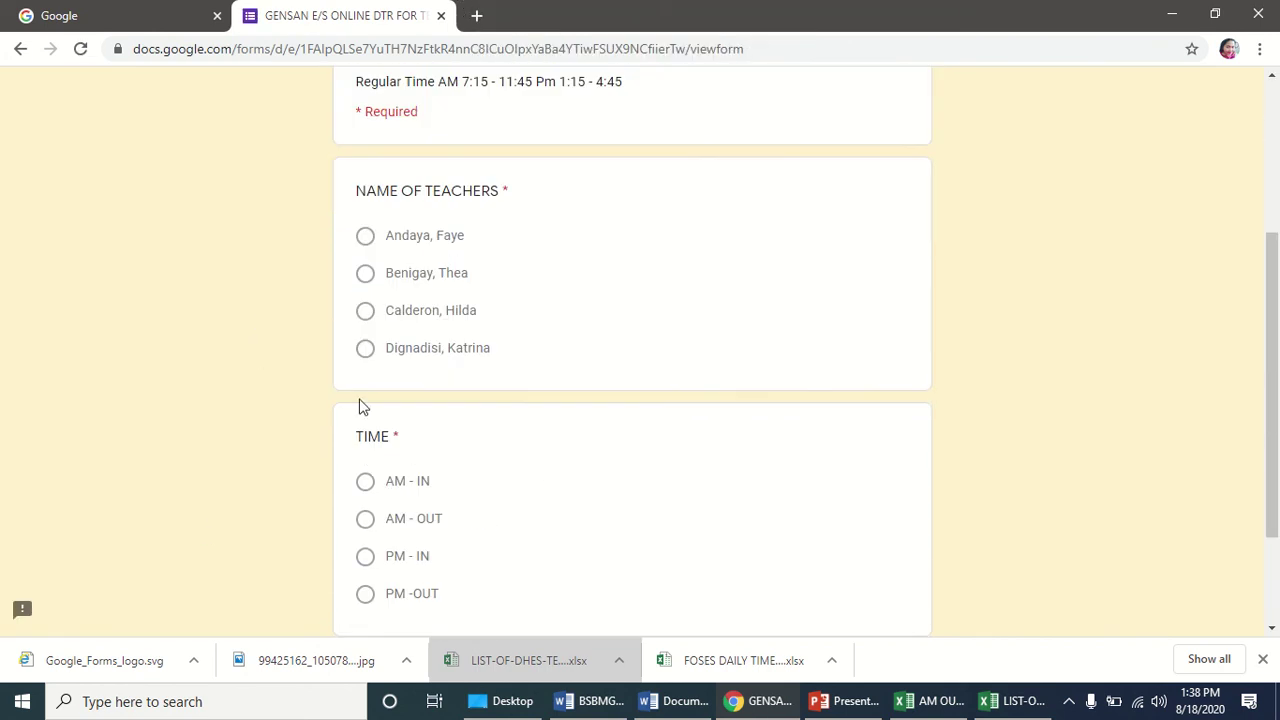
pyautogui.click(368, 280)
pyautogui.scroll(-1, 498, 389)
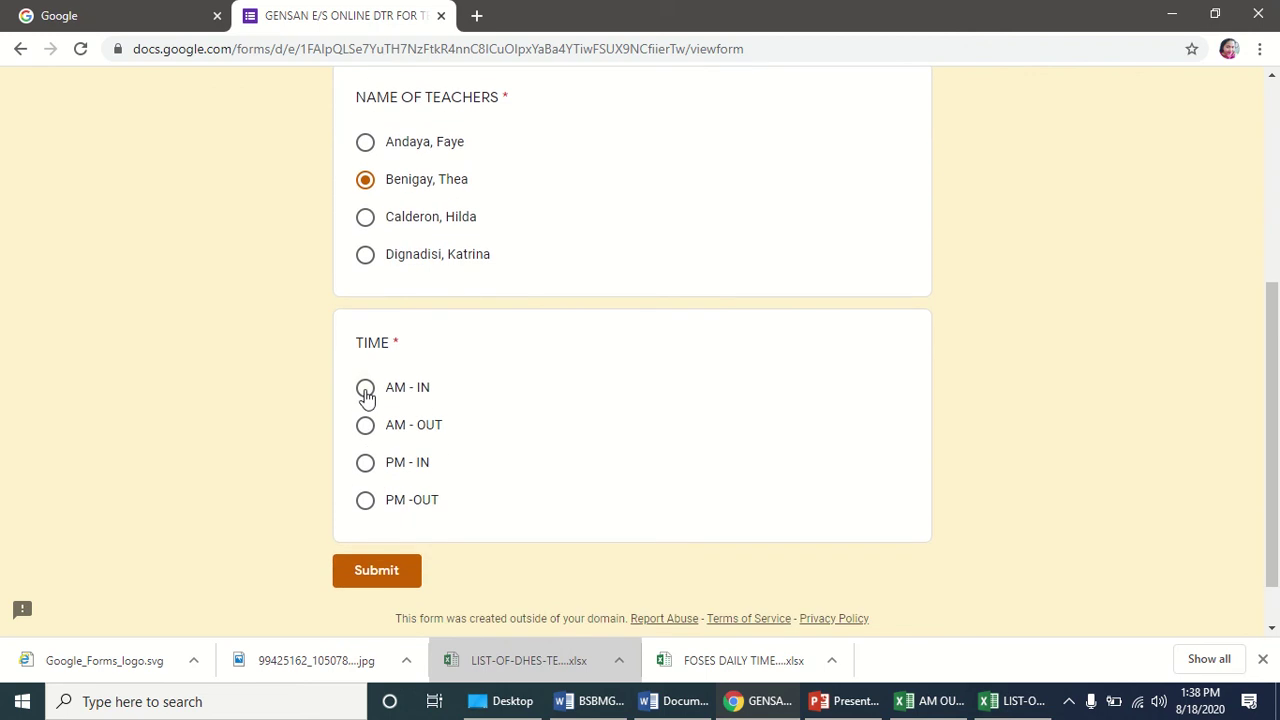
pyautogui.click(366, 392)
pyautogui.click(398, 578)
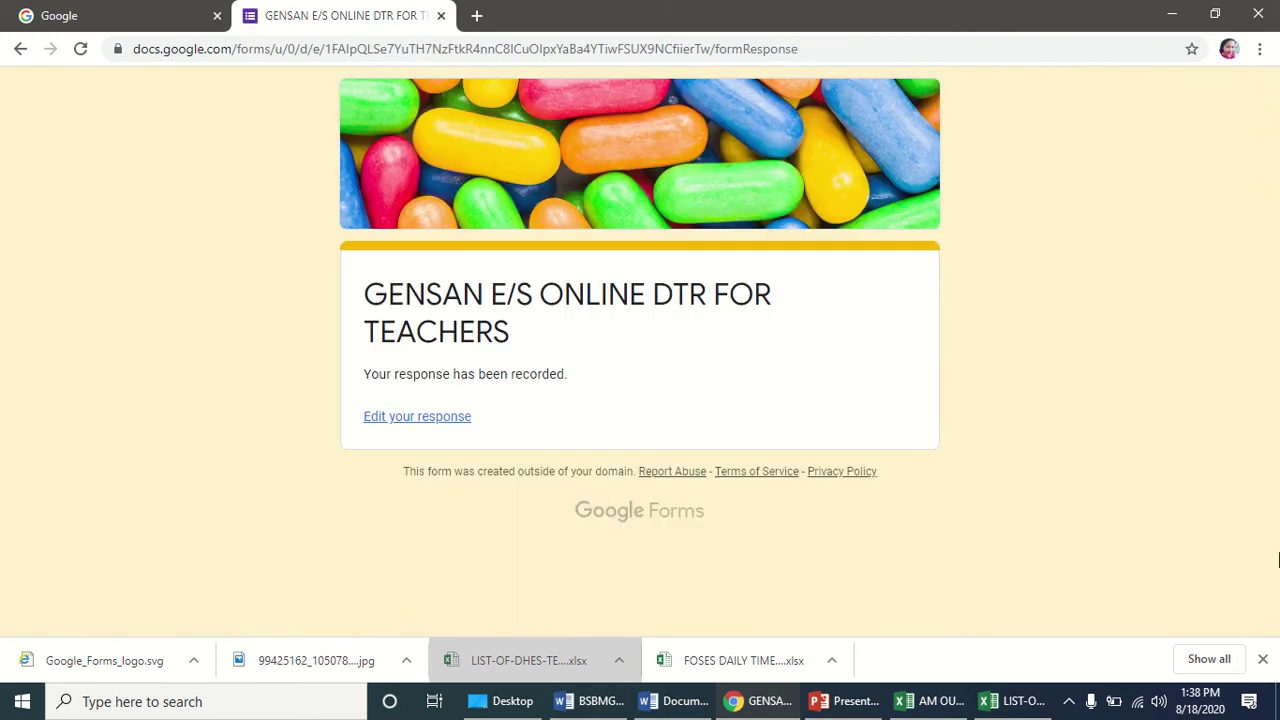
pyautogui.moveTo(787, 10)
pyautogui.click(441, 15)
pyautogui.click(248, 18)
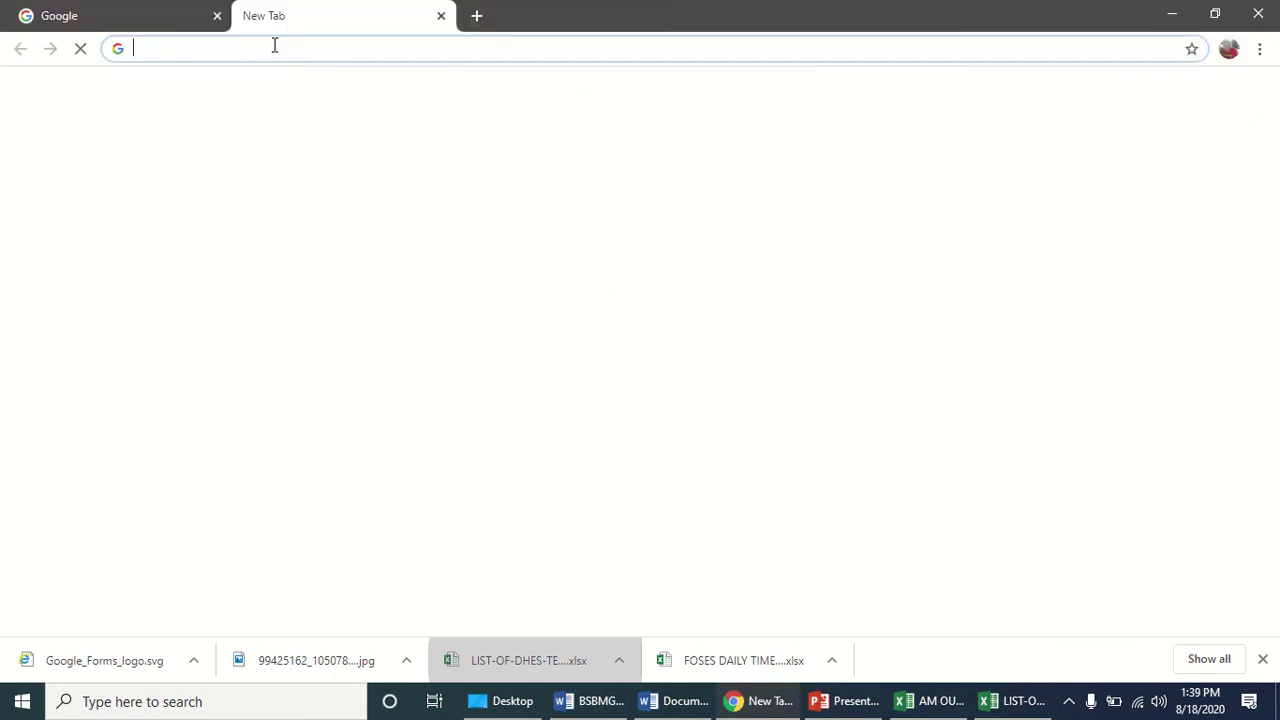
# Load the DTR form from the pasted bit.ly/GENSANESDTR link.
pyautogui.click(266, 48)
pyautogui.write('https://bit.ly/GENSANESDTR')
pyautogui.press('Return')
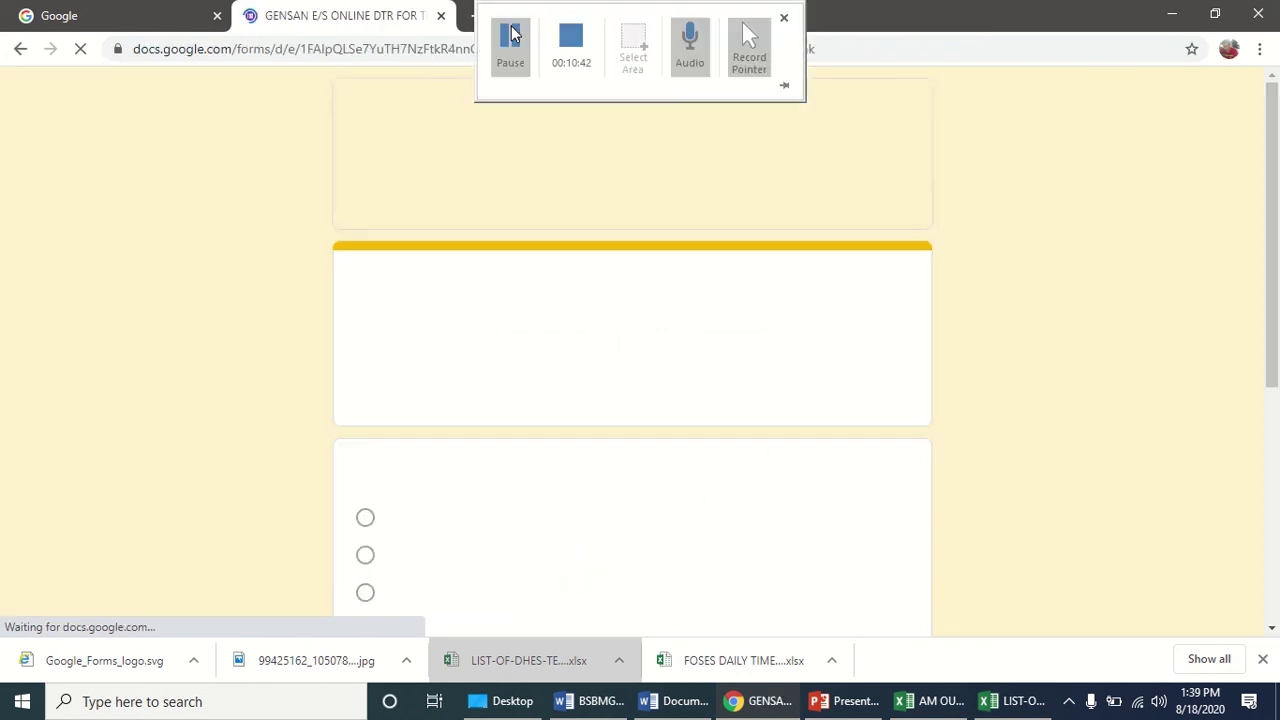
# Submit an AM - IN record for the fourth teacher in the list.
pyautogui.scroll(-2, 432, 482)
pyautogui.scroll(-1, 405, 585)
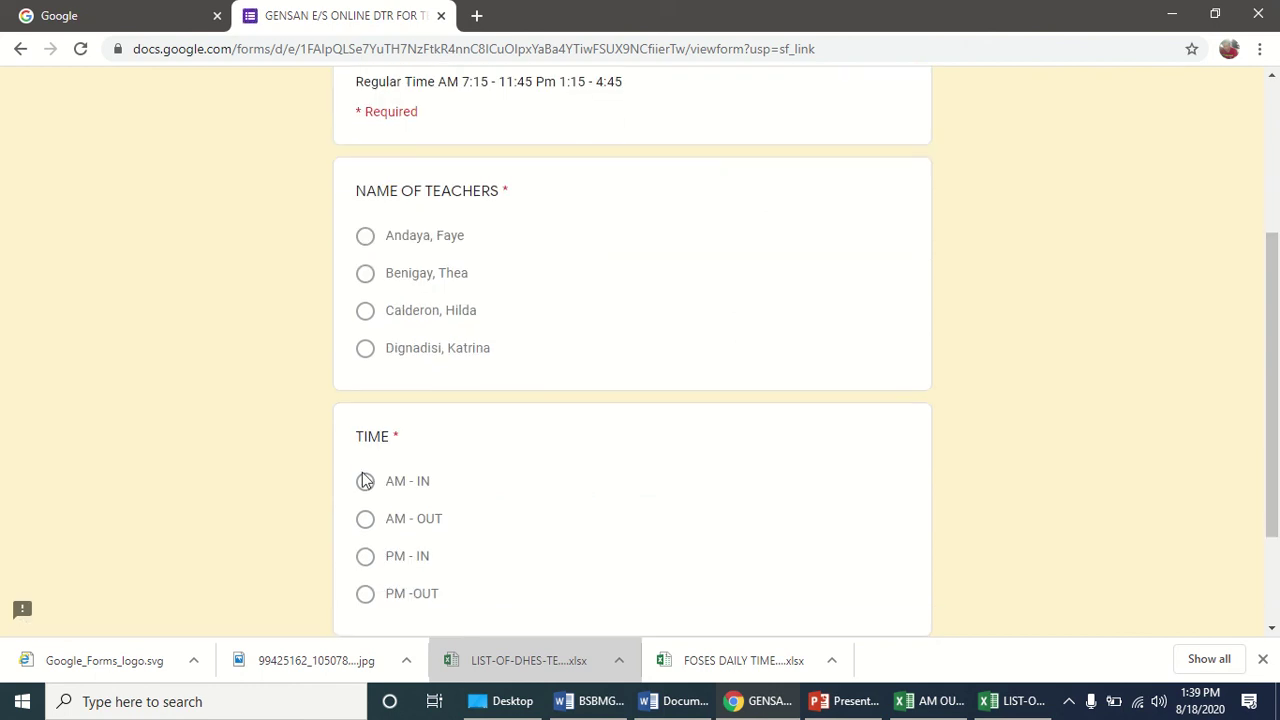
pyautogui.click(365, 348)
pyautogui.scroll(-2, 425, 449)
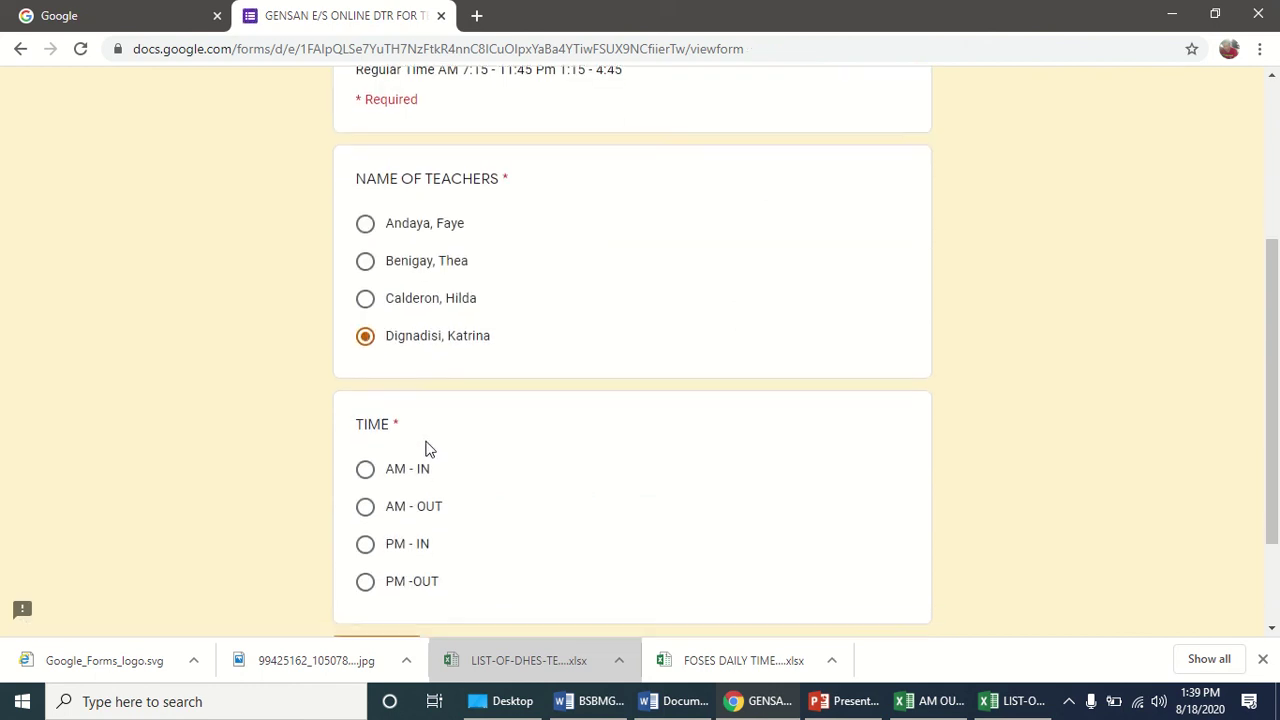
pyautogui.click(365, 326)
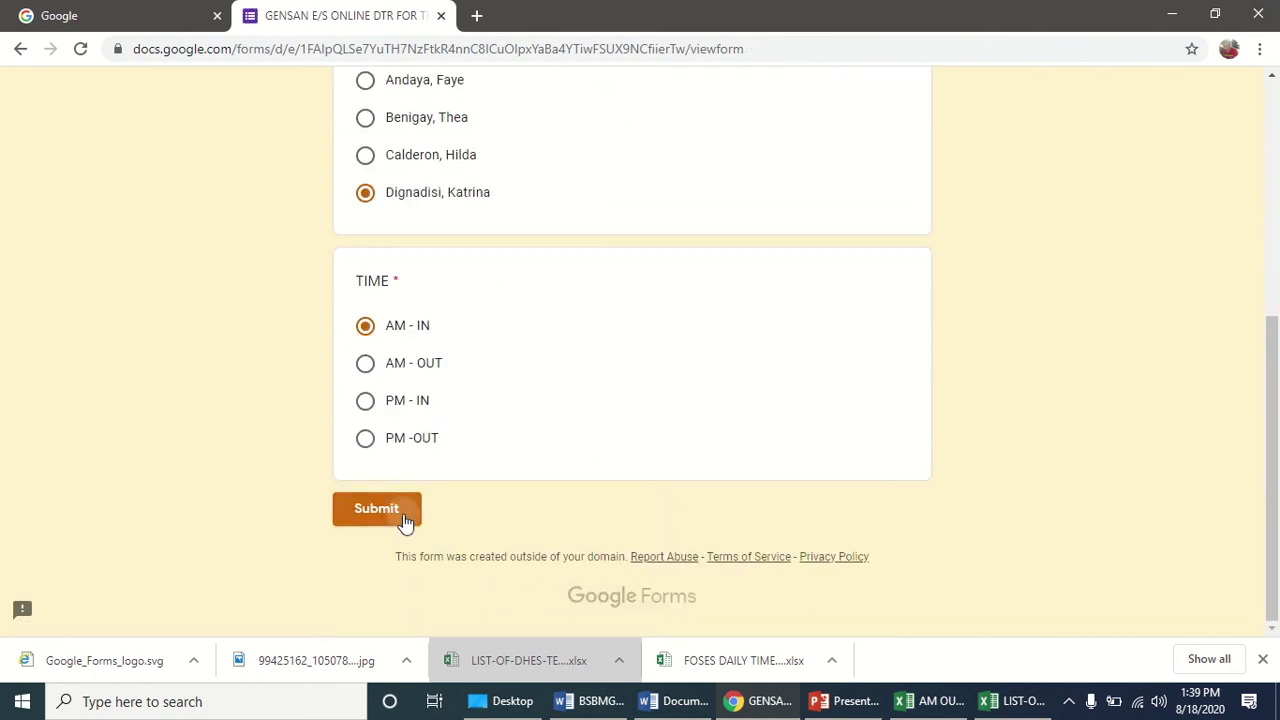
pyautogui.click(403, 520)
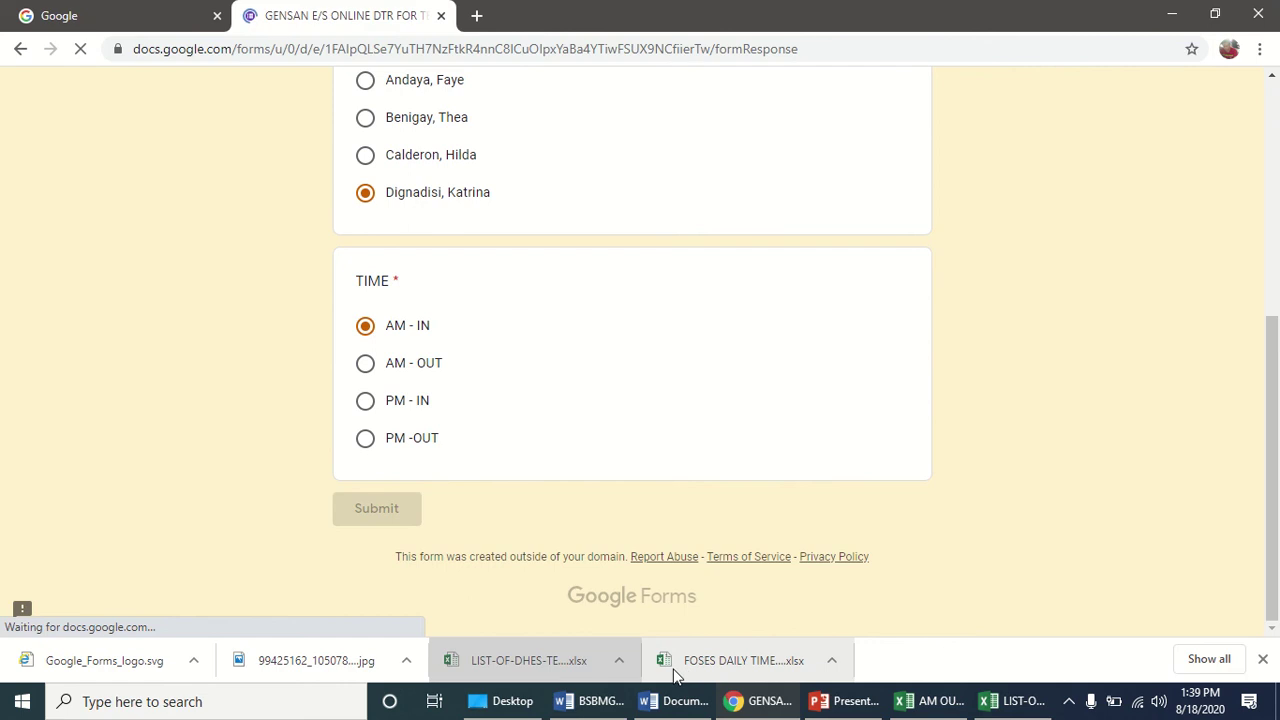
pyautogui.moveTo(534, 9)
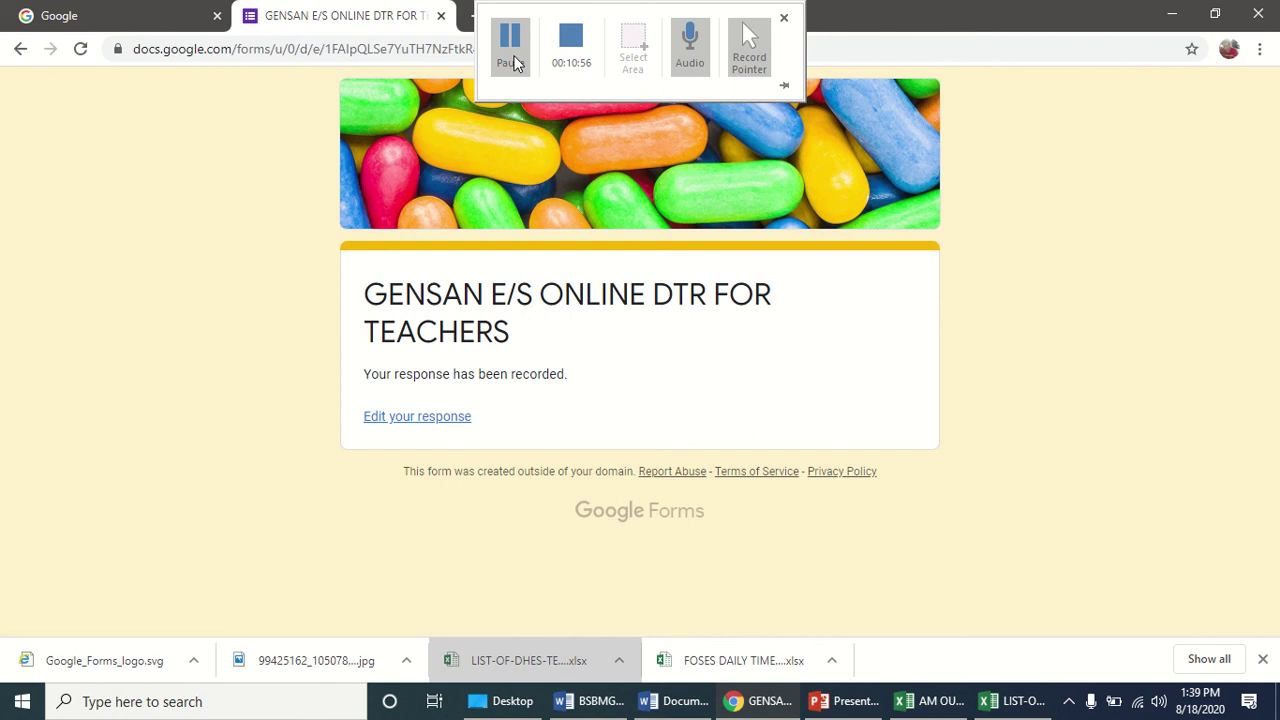
# Open the GENSAN E/S ONLINE DTR FOR TEACHERS form in the editor from the Forms home.
pyautogui.click(514, 63)
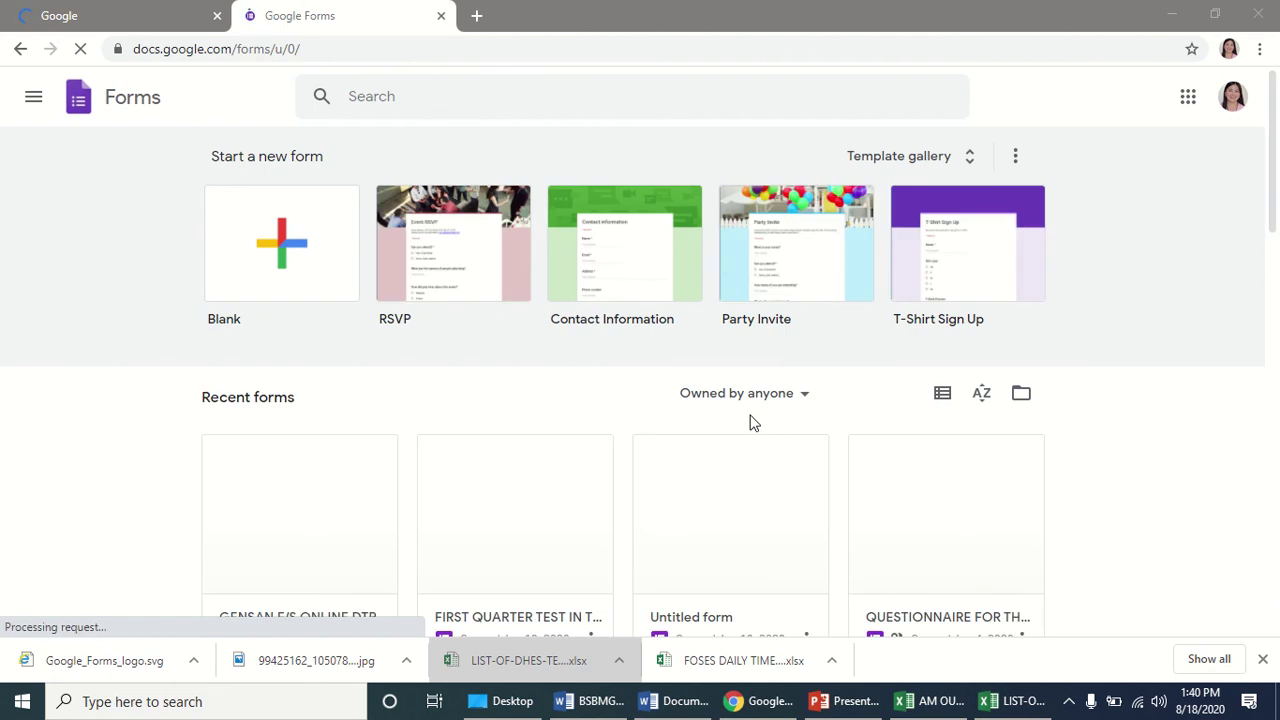
pyautogui.scroll(-1, 457, 423)
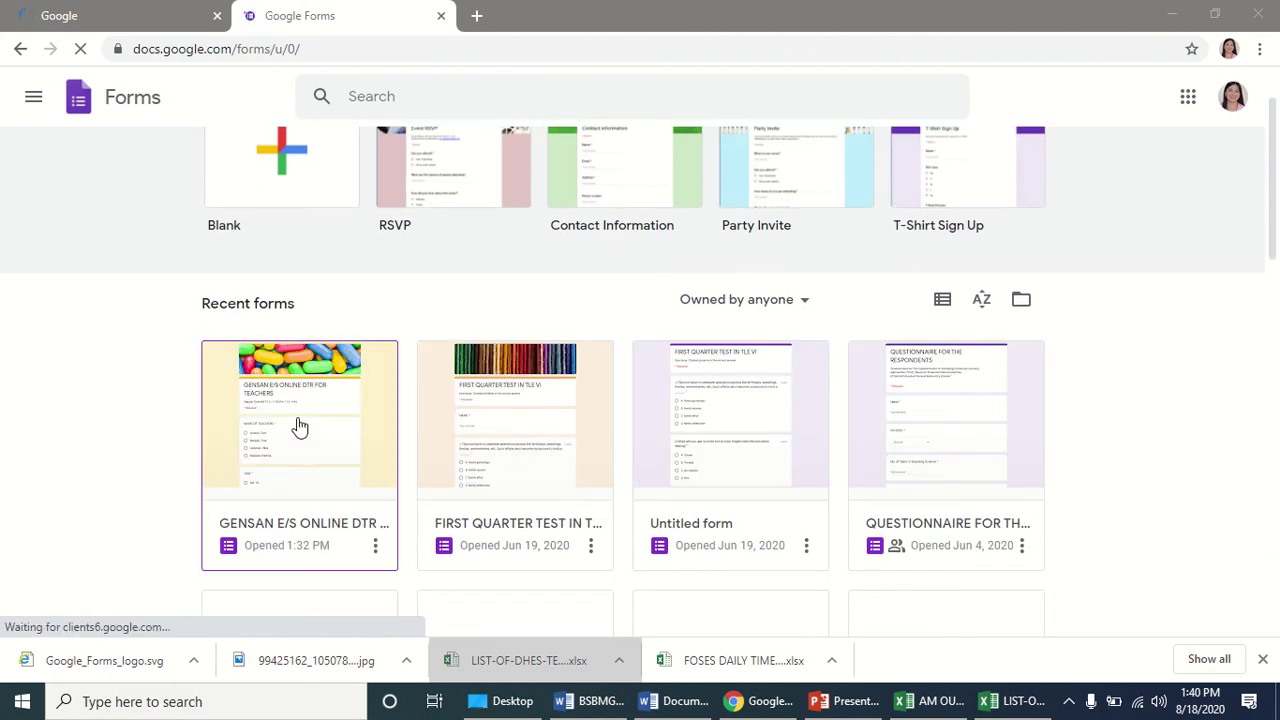
pyautogui.click(298, 427)
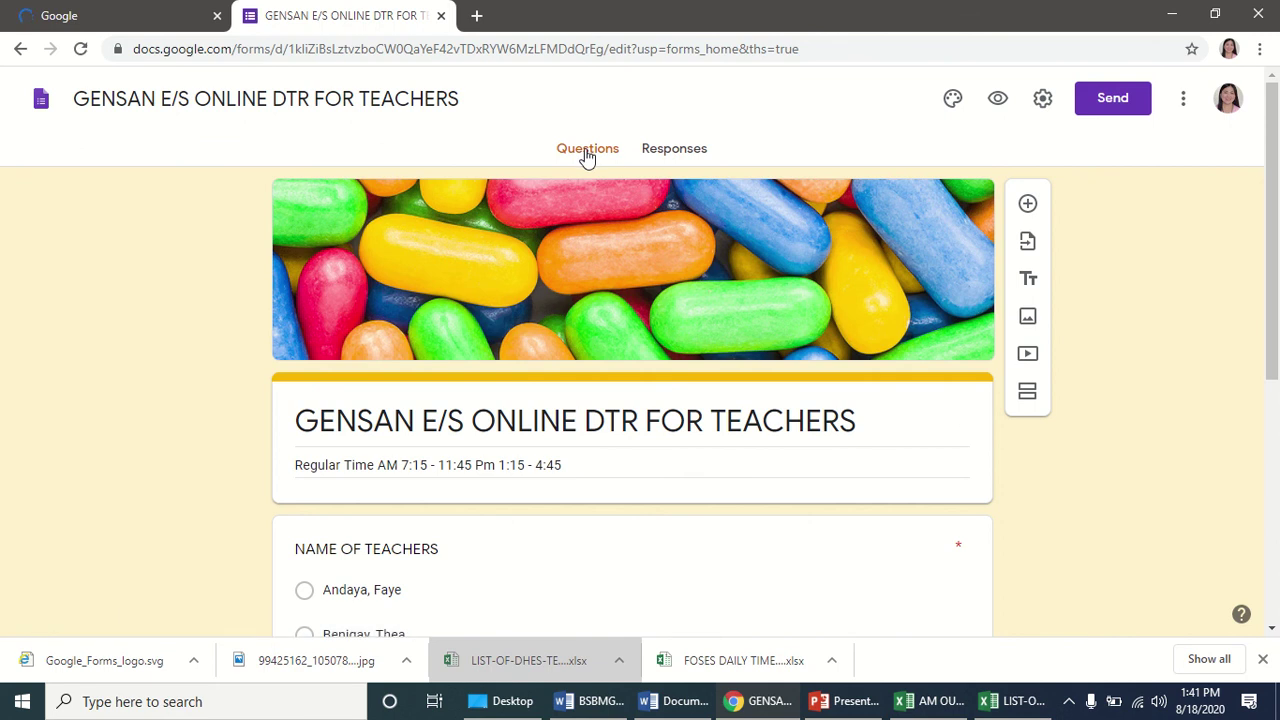
# Show the form's 3 responses in Individual view, starting at response 1 of 3.
pyautogui.click(675, 150)
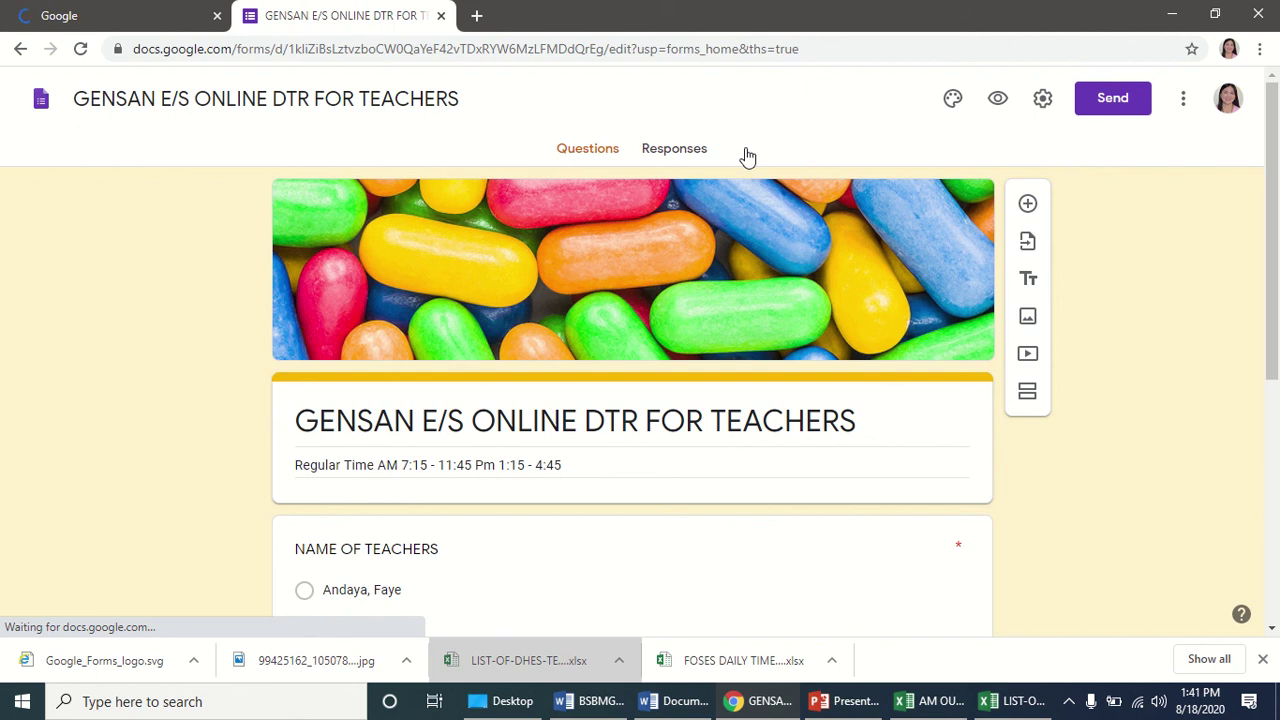
pyautogui.click(677, 153)
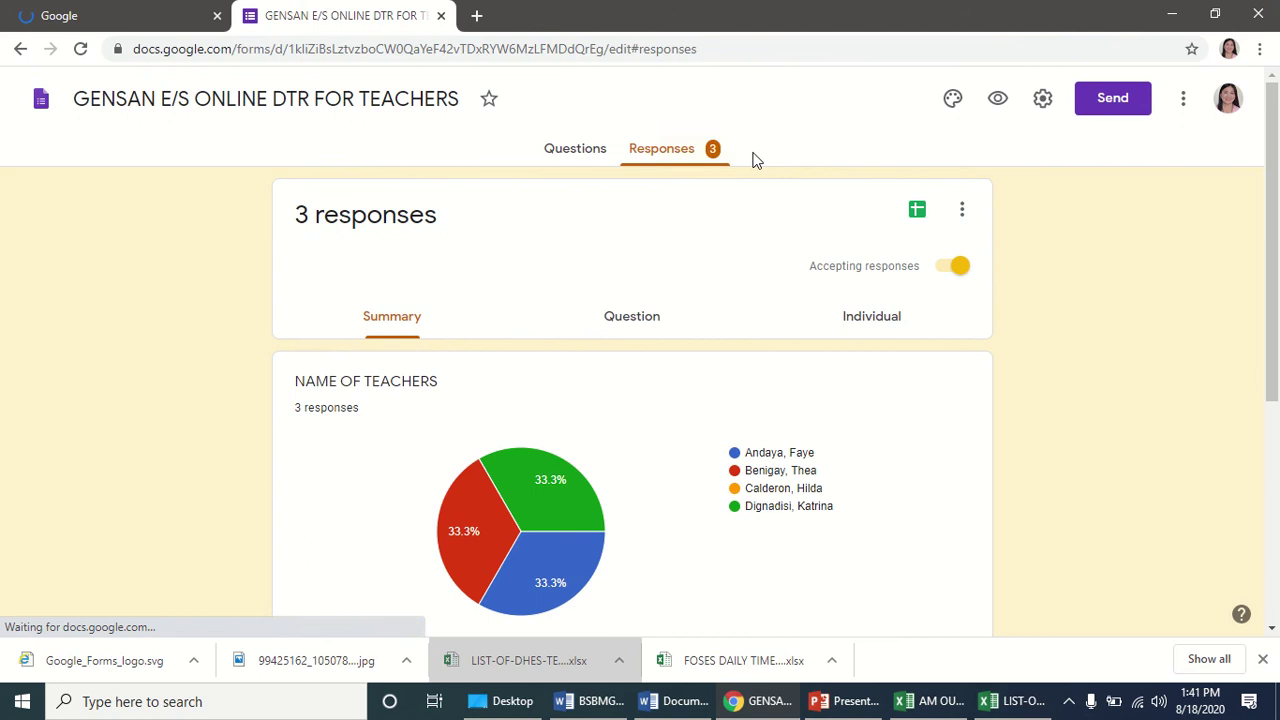
pyautogui.scroll(-2, 754, 260)
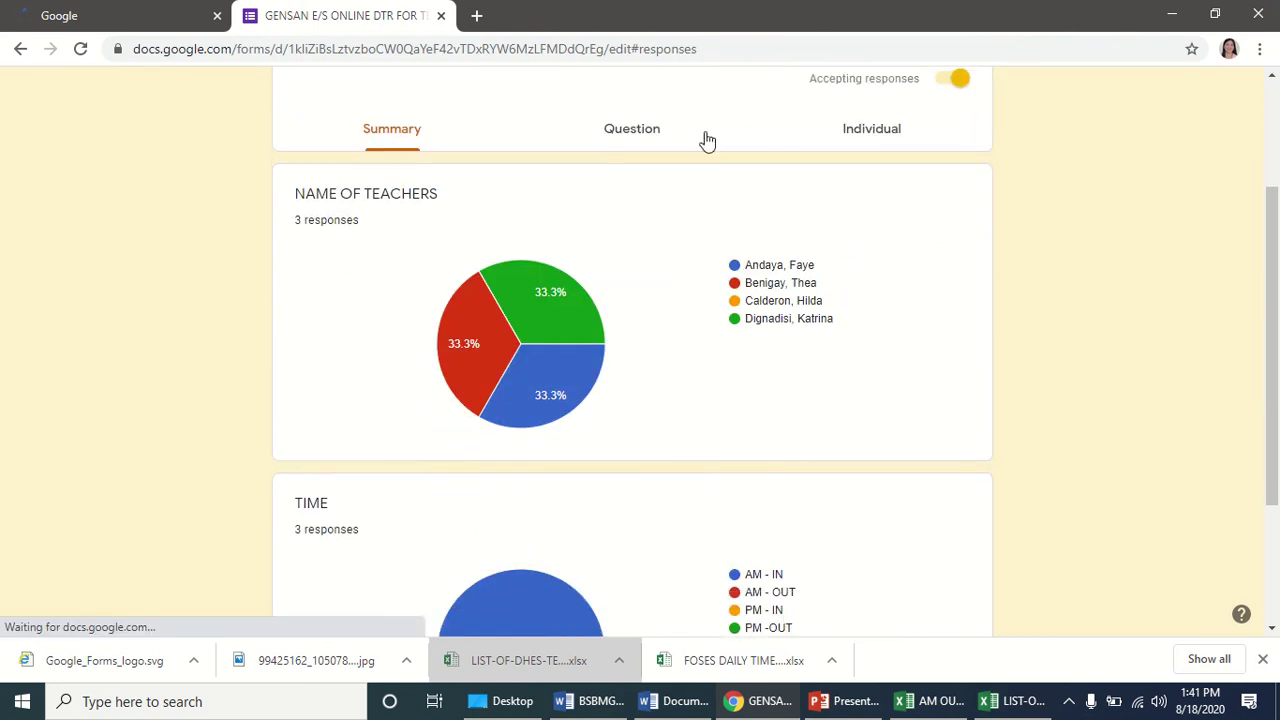
pyautogui.scroll(-2, 743, 375)
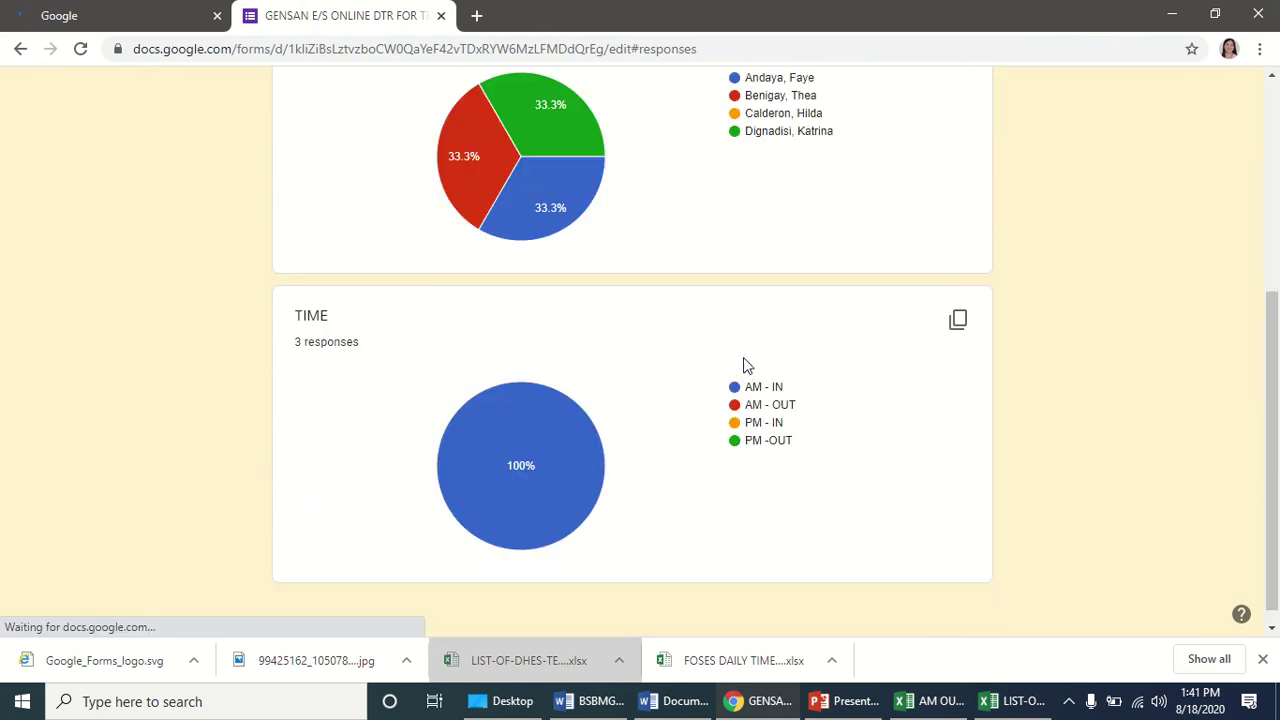
pyautogui.scroll(4, 743, 357)
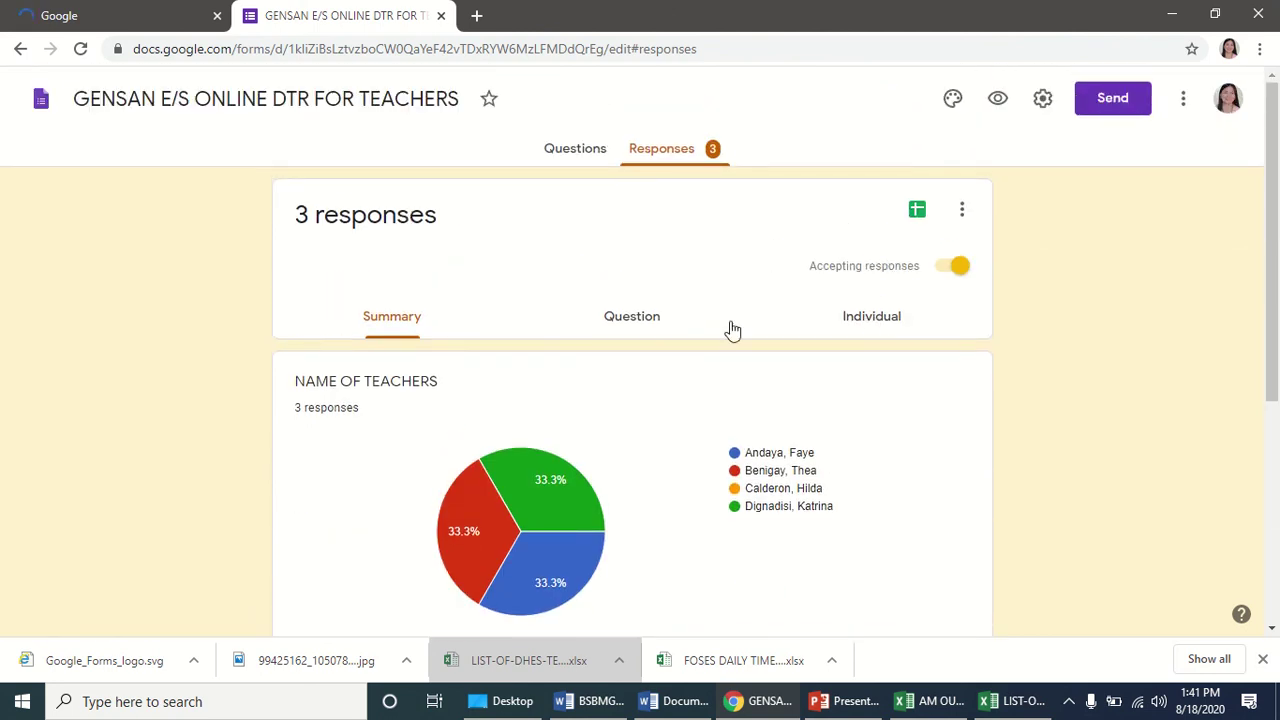
pyautogui.click(884, 328)
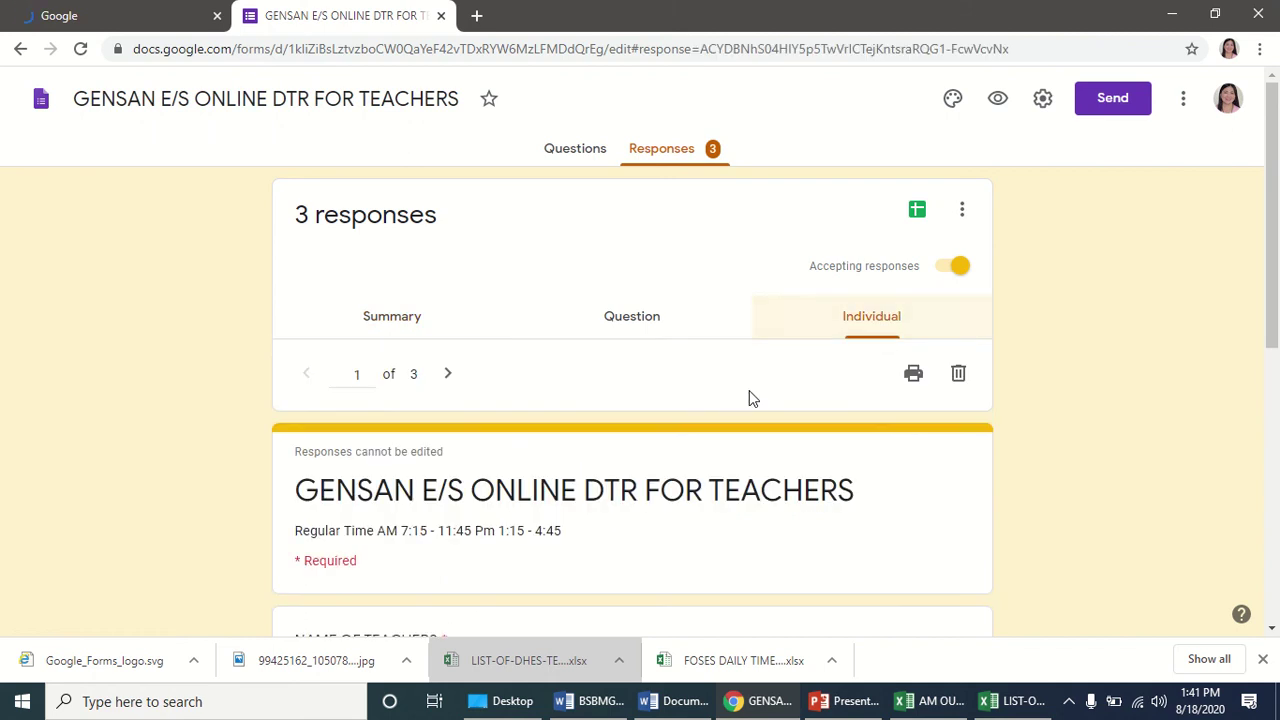
pyautogui.scroll(-2, 750, 396)
pyautogui.scroll(2, 750, 396)
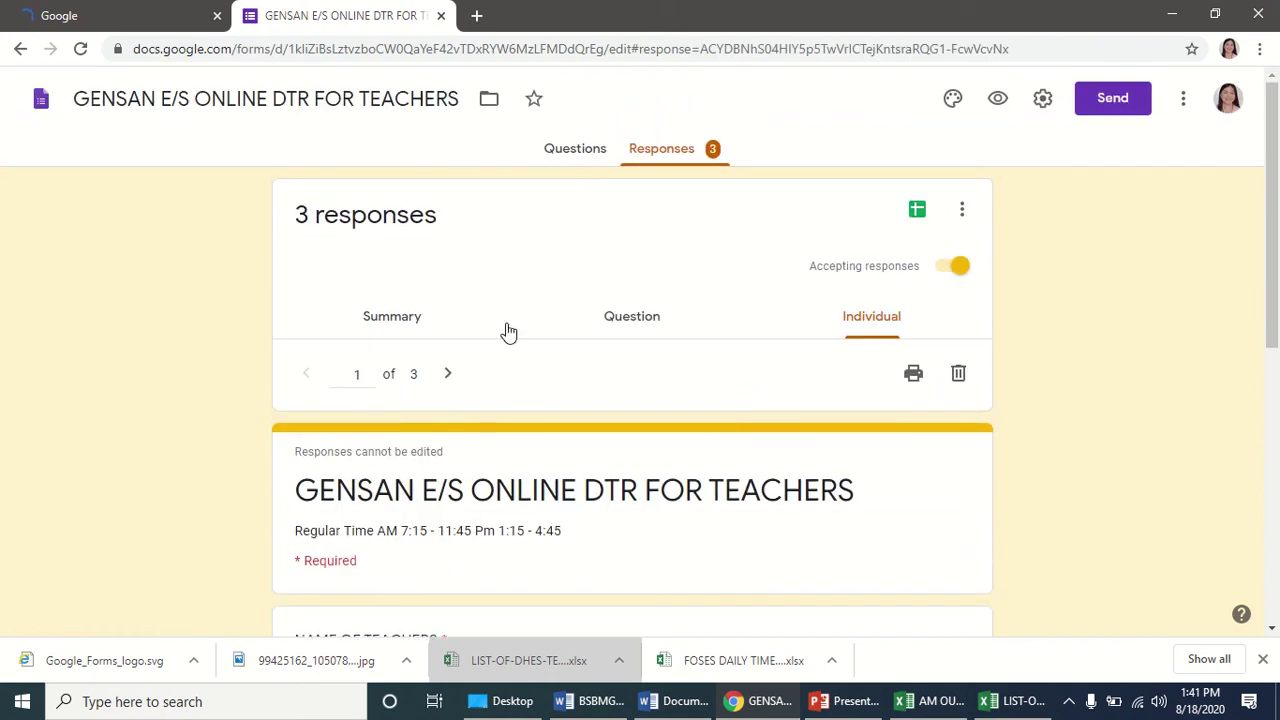
pyautogui.click(957, 270)
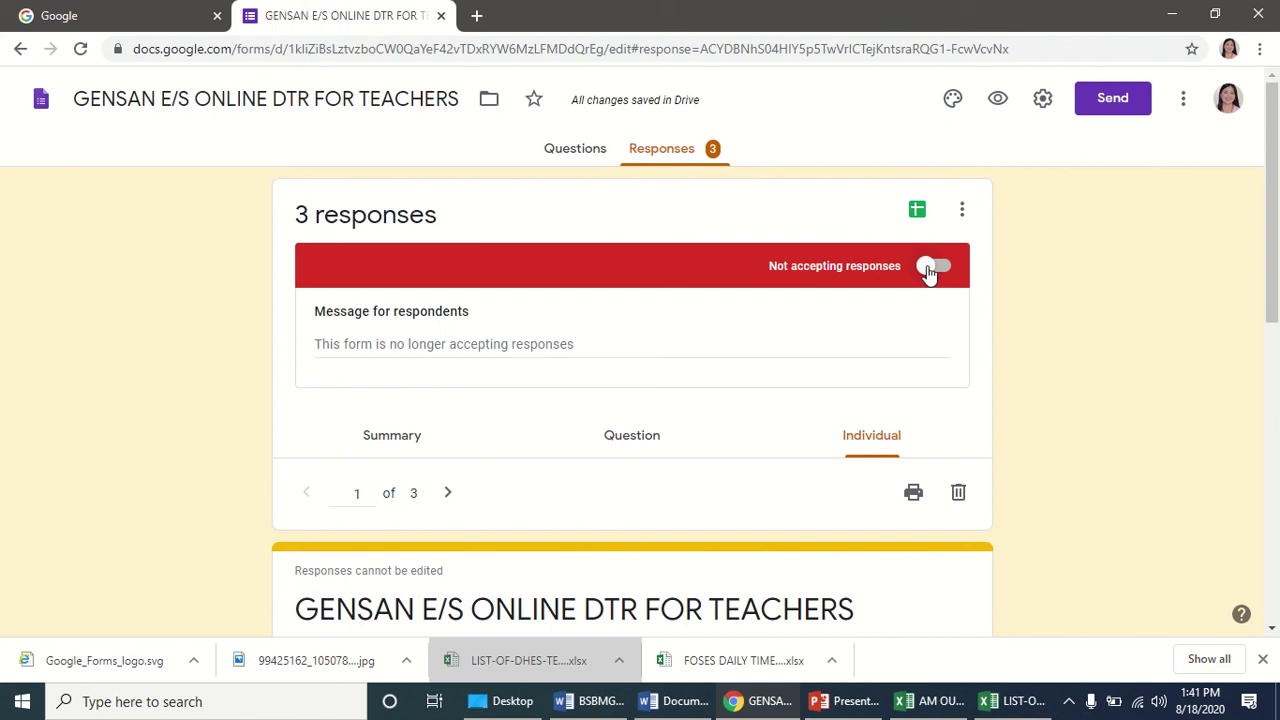
pyautogui.click(930, 267)
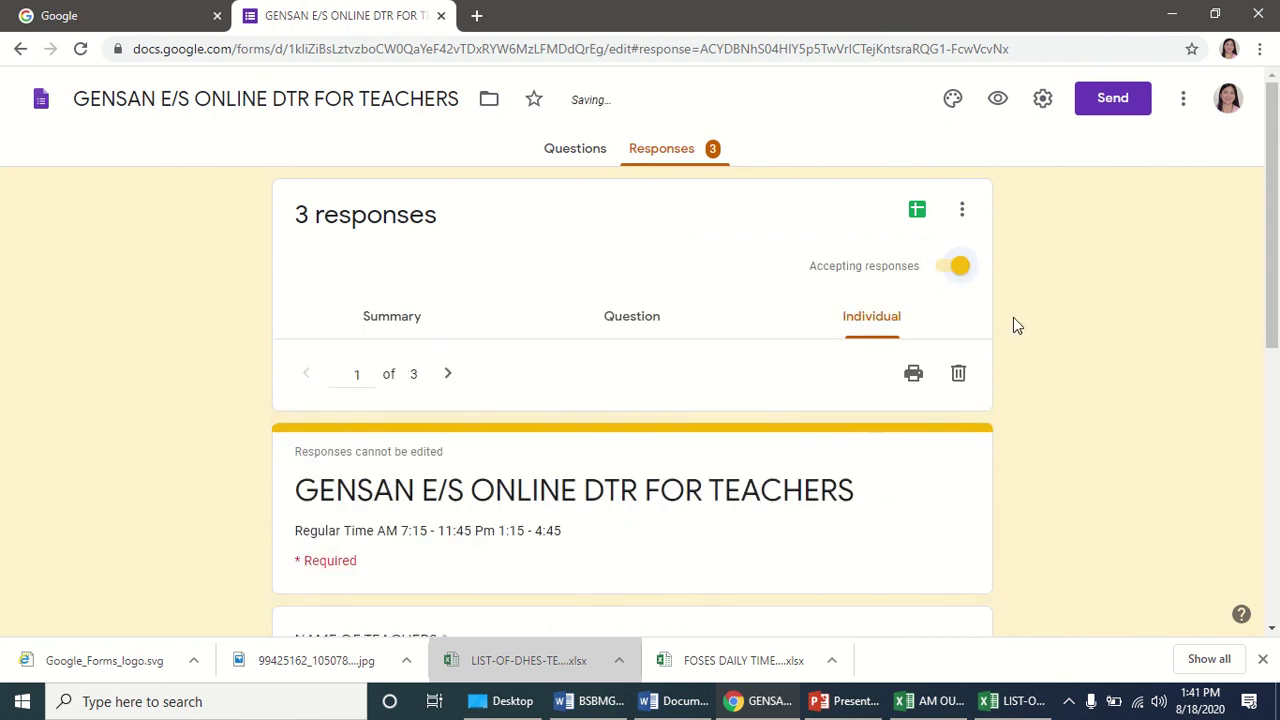
pyautogui.scroll(-3, 1027, 248)
pyautogui.scroll(3, 957, 240)
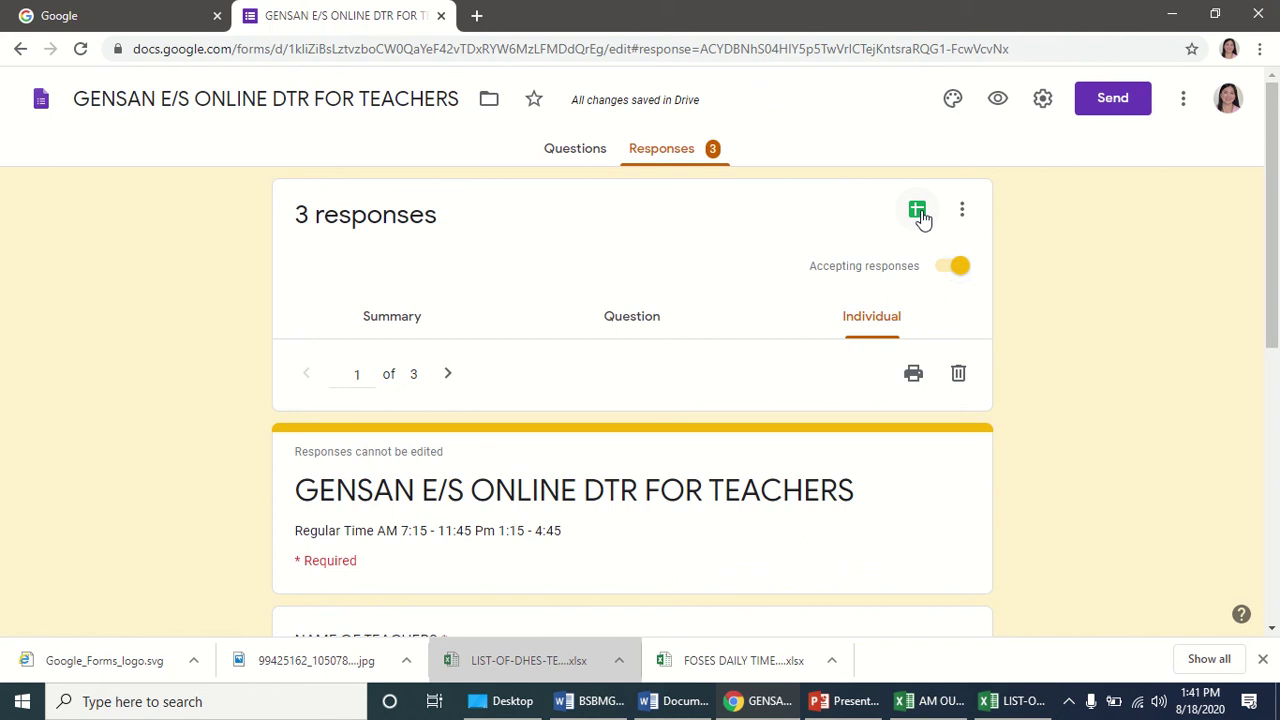
# Link the responses to a new spreadsheet listing the three teachers' AM - IN entries.
pyautogui.click(918, 212)
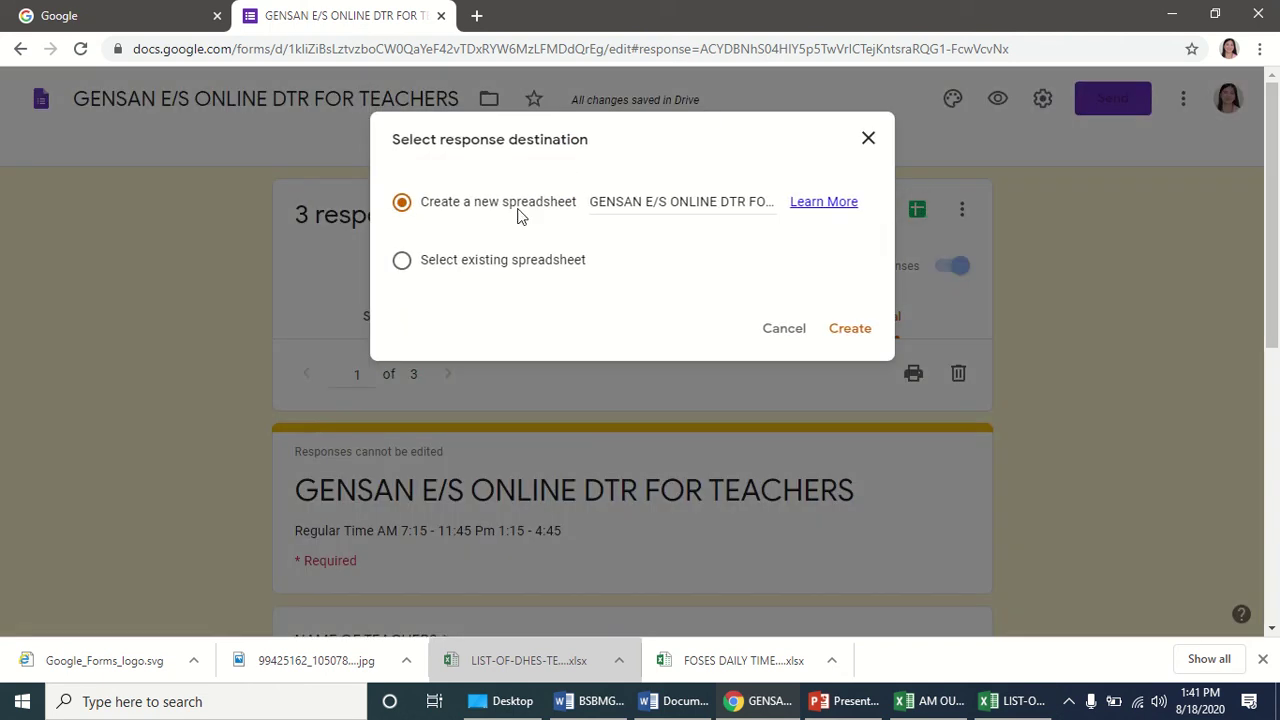
pyautogui.click(847, 333)
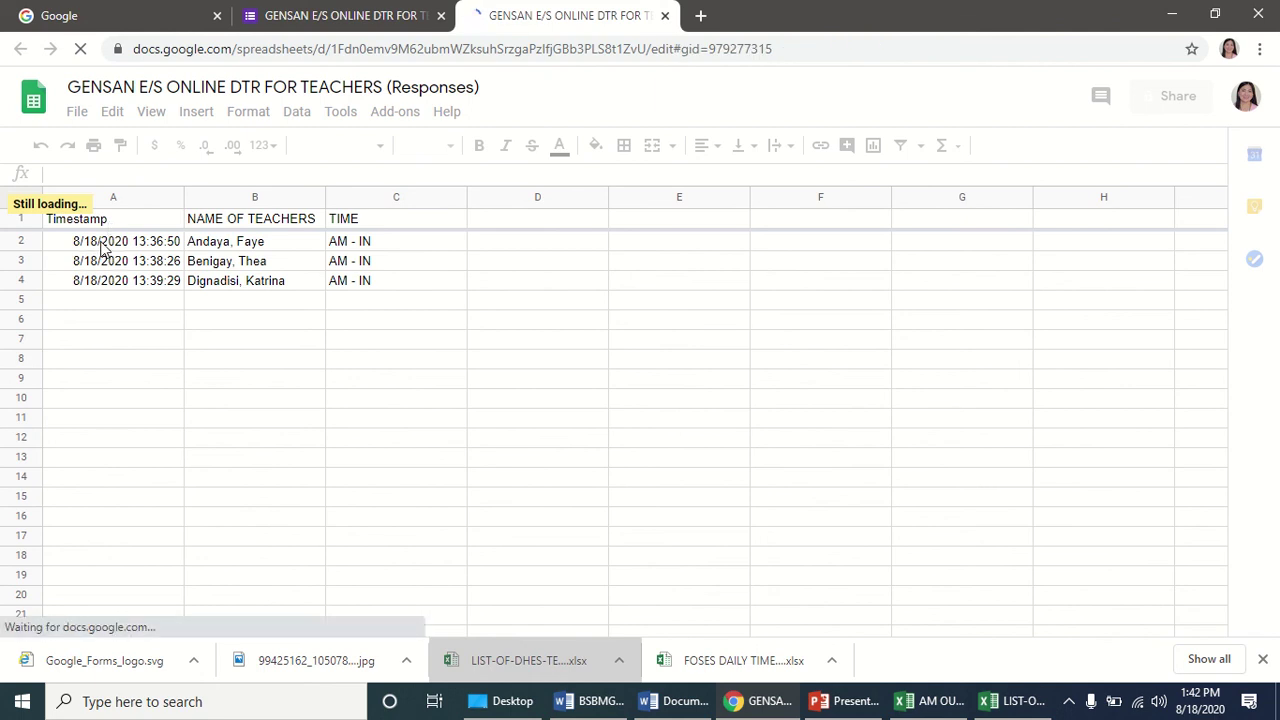
pyautogui.click(168, 252)
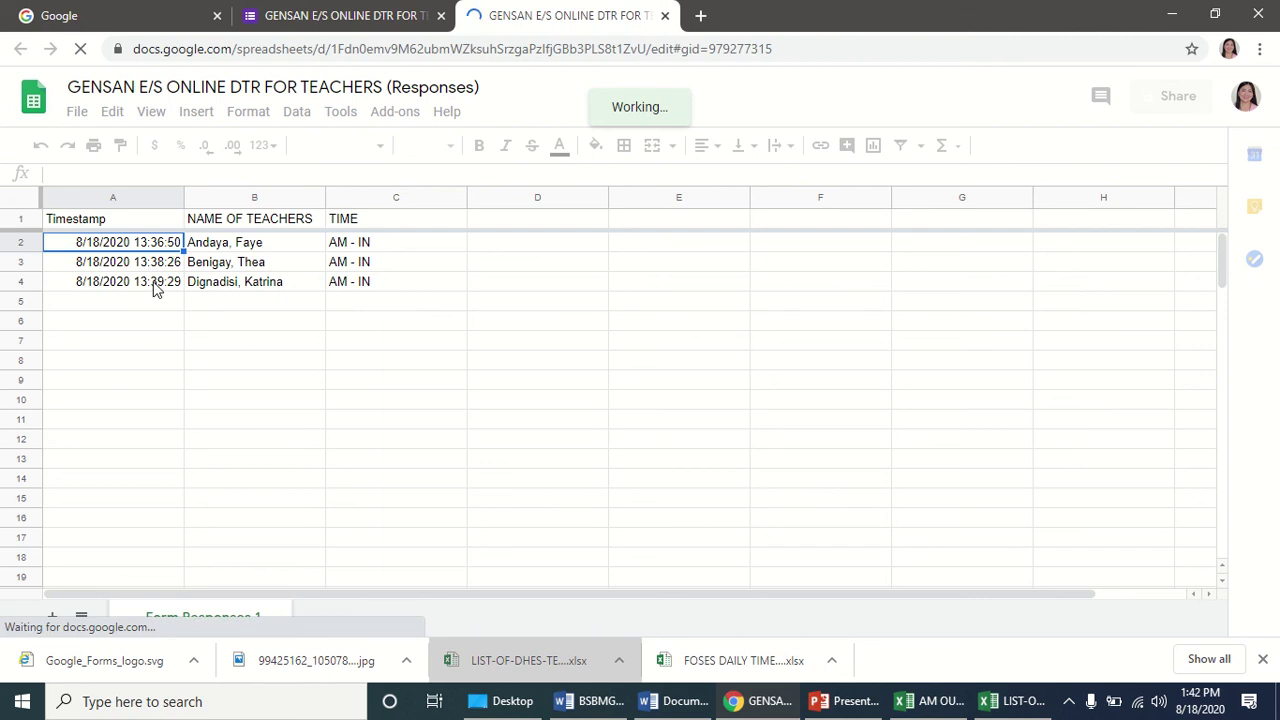
pyautogui.click(156, 283)
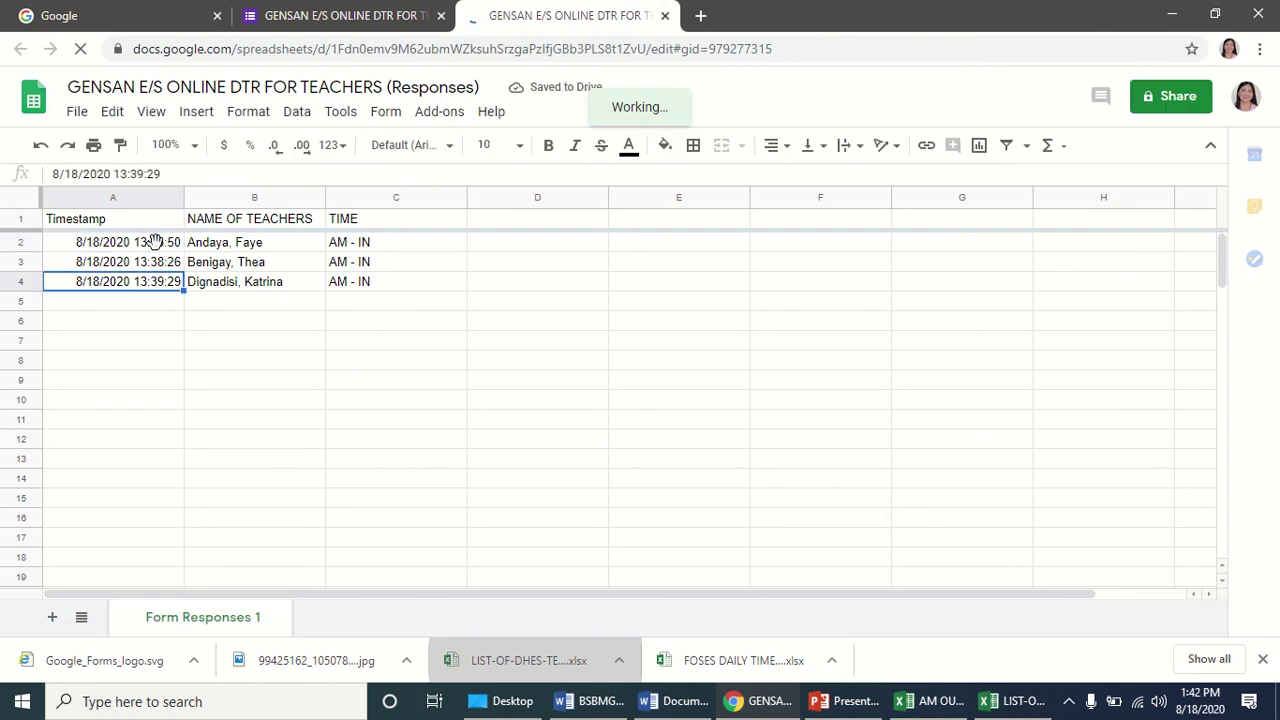
pyautogui.click(155, 246)
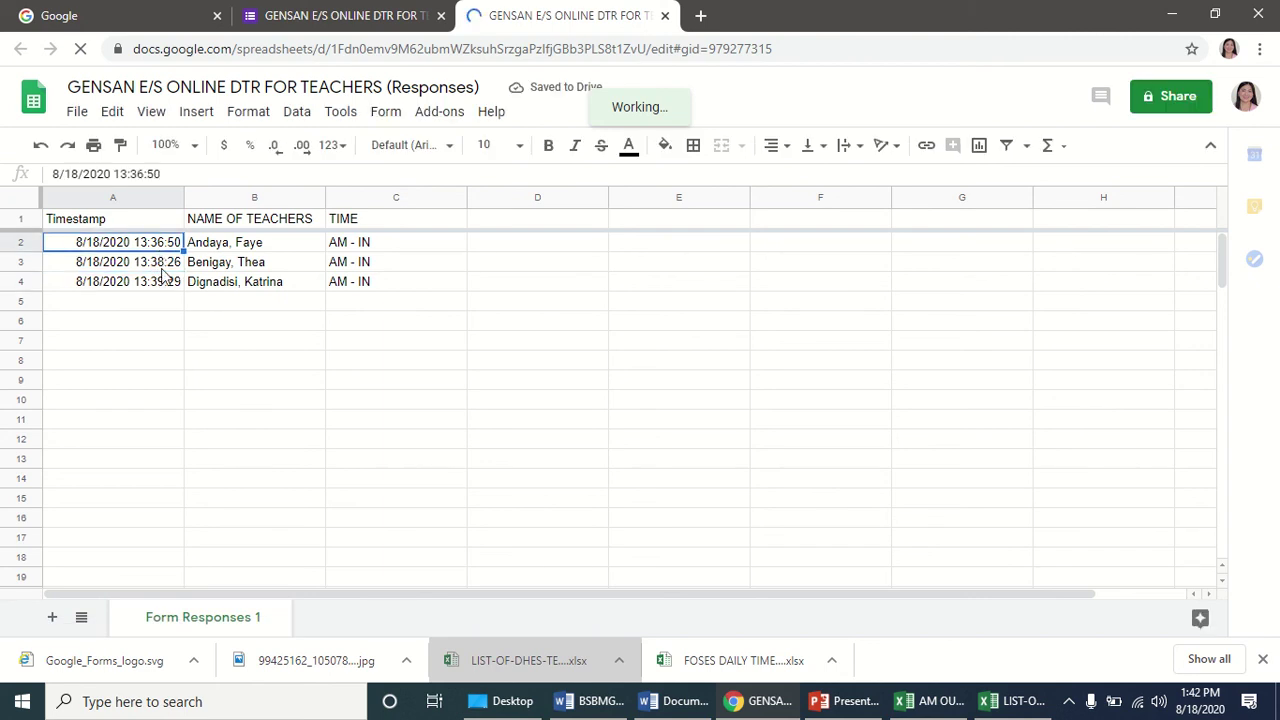
pyautogui.click(162, 270)
pyautogui.click(167, 286)
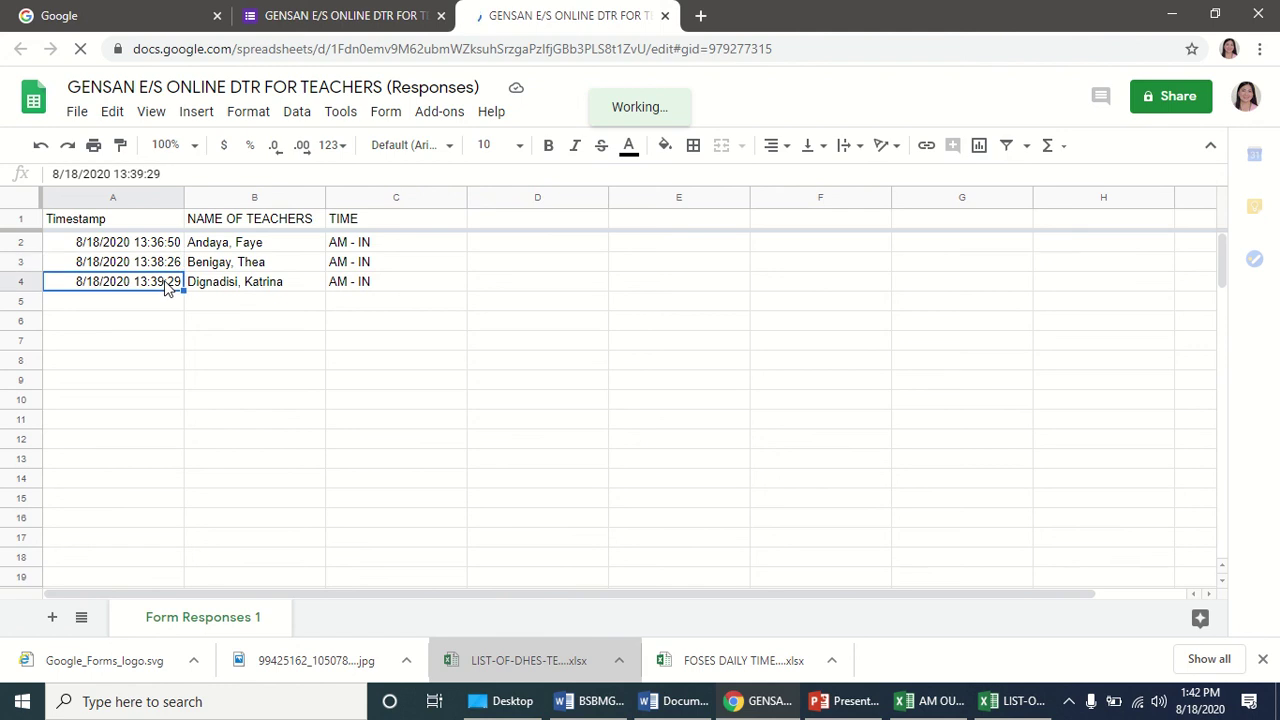
pyautogui.click(165, 250)
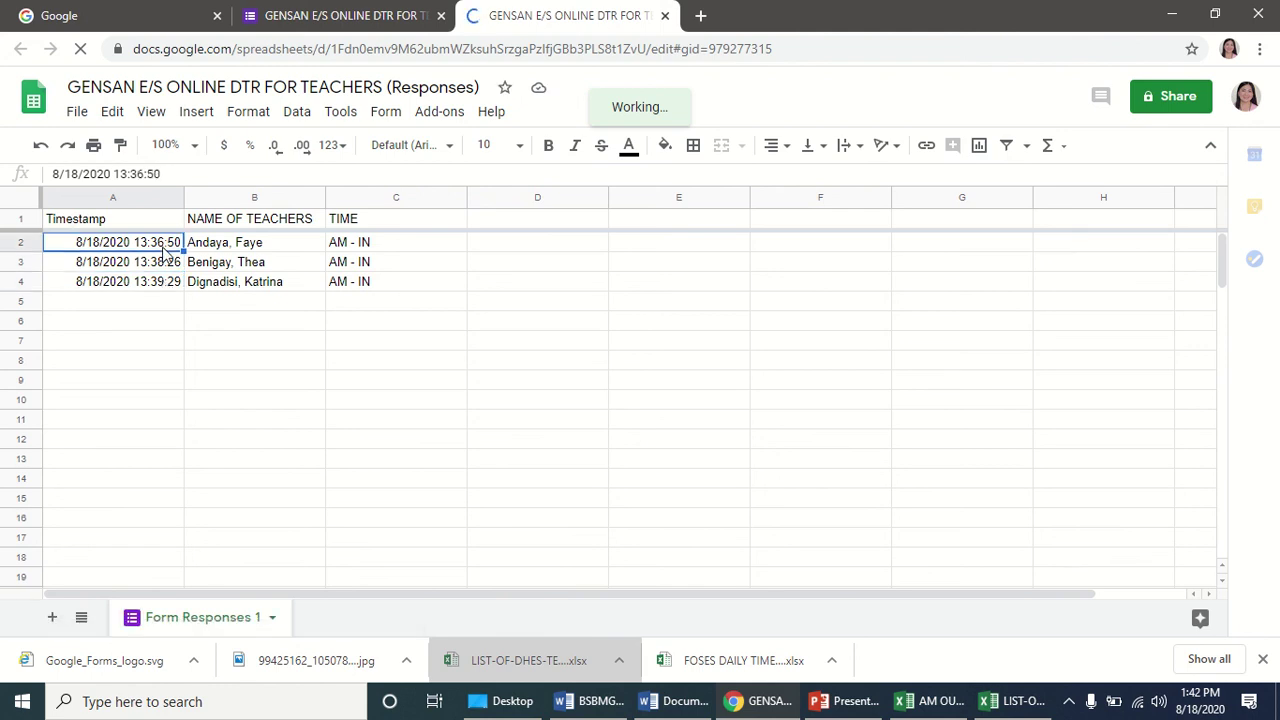
pyautogui.click(165, 265)
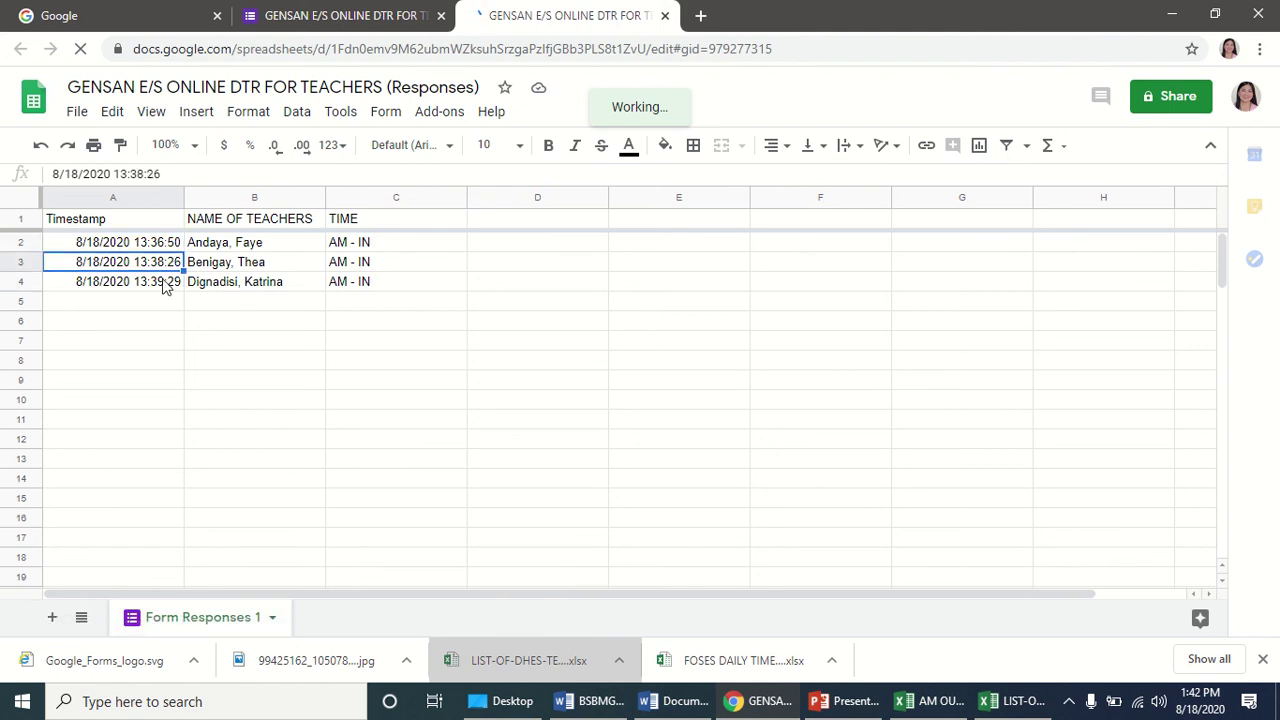
pyautogui.press('Down')
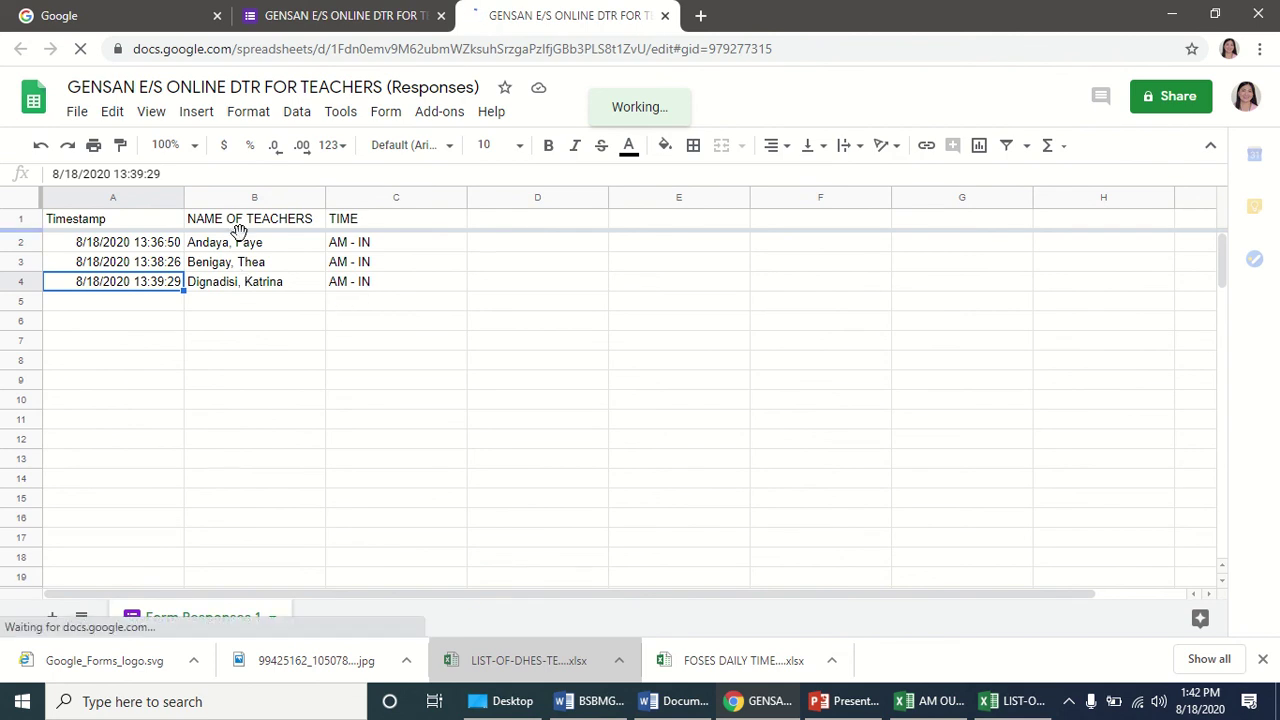
pyautogui.moveTo(252, 289); pyautogui.dragTo(300, 244)
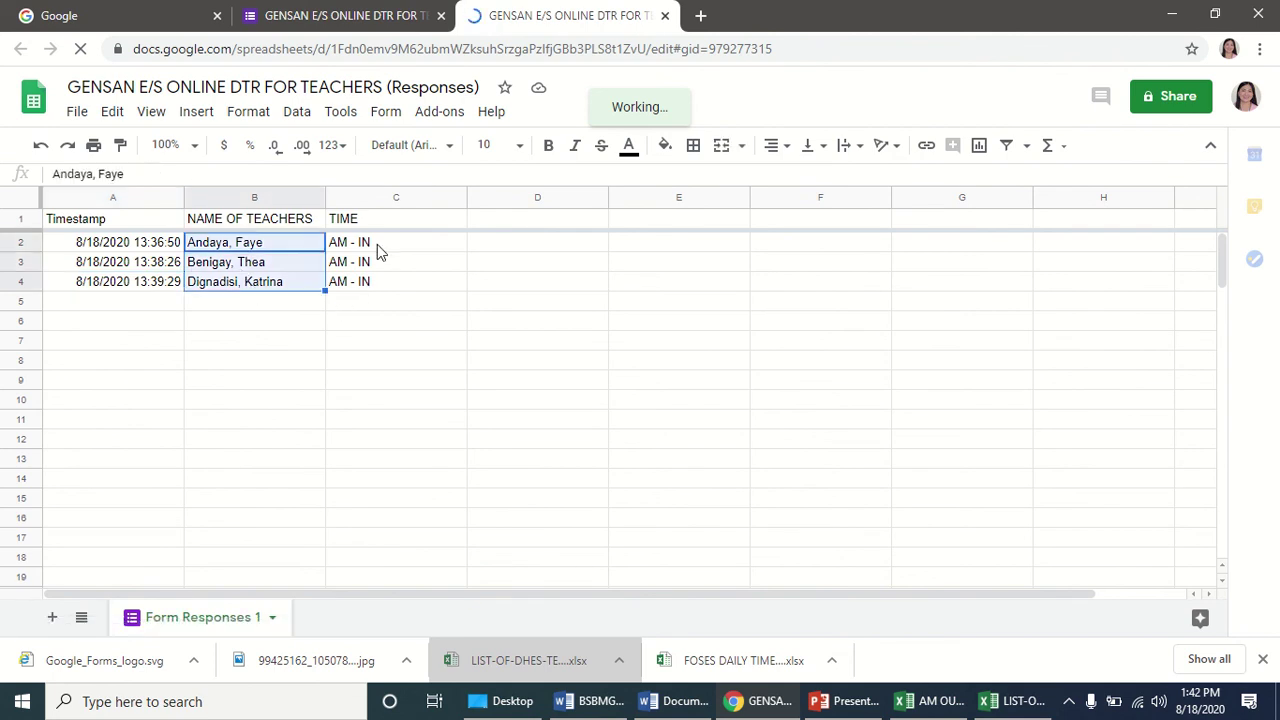
pyautogui.click(386, 249)
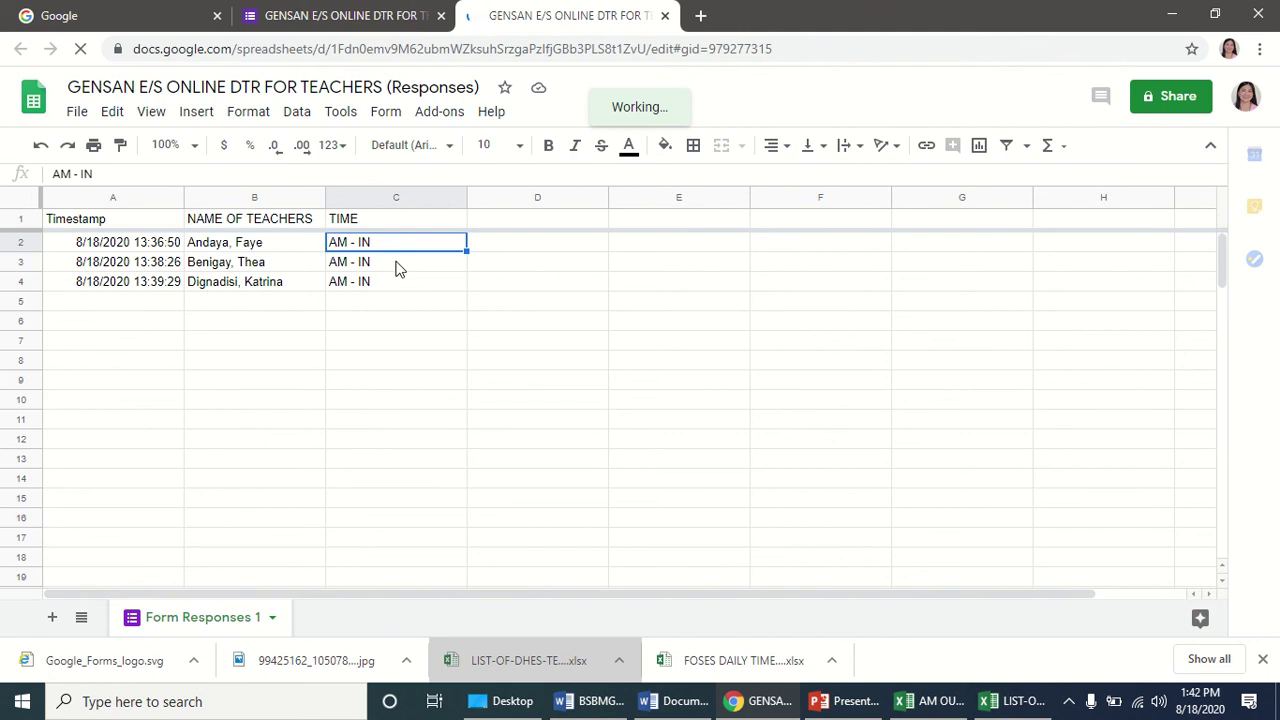
pyautogui.click(396, 283)
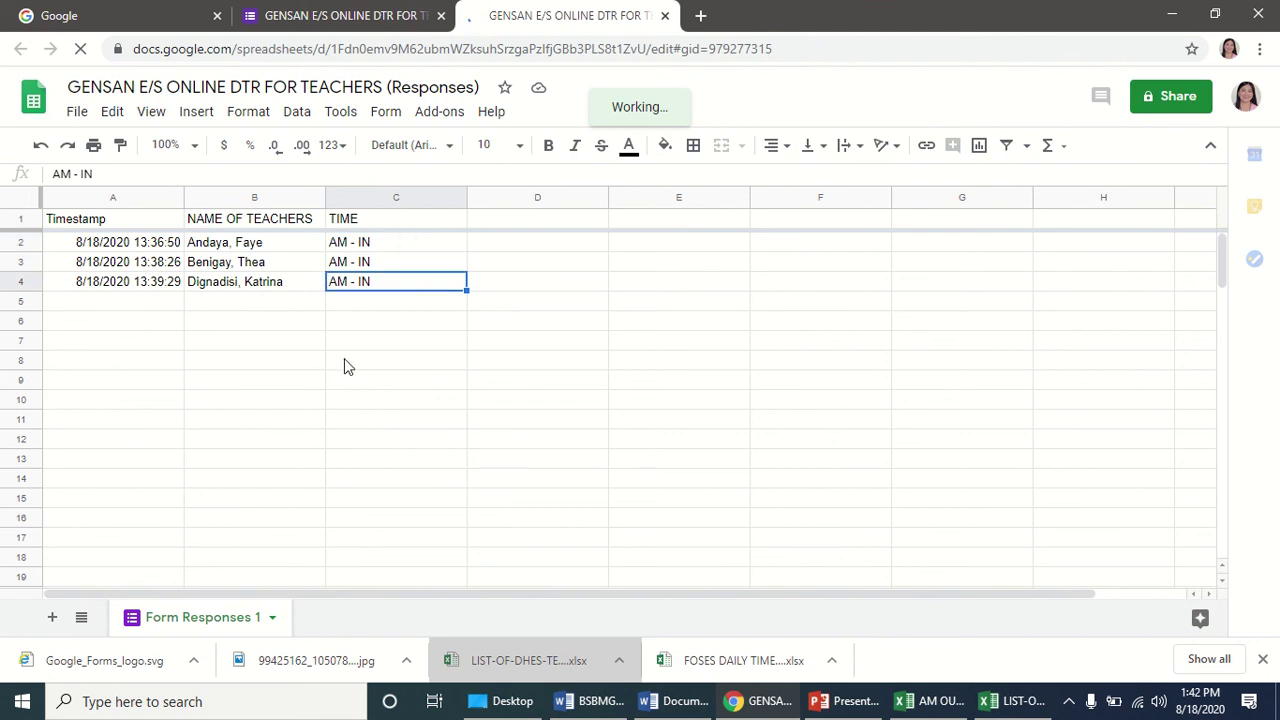
pyautogui.click(95, 148)
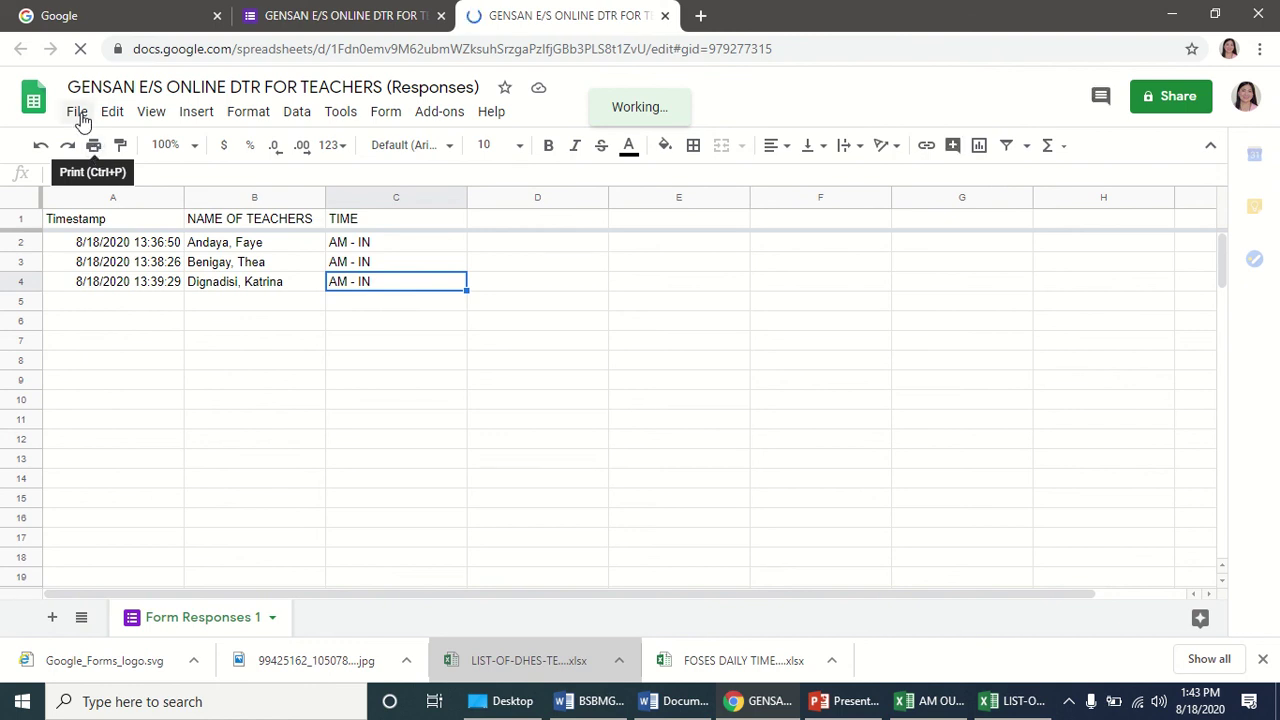
# Download the responses spreadsheet as a Microsoft Excel (.xlsx) workbook and switch to File Explorer.
pyautogui.click(77, 112)
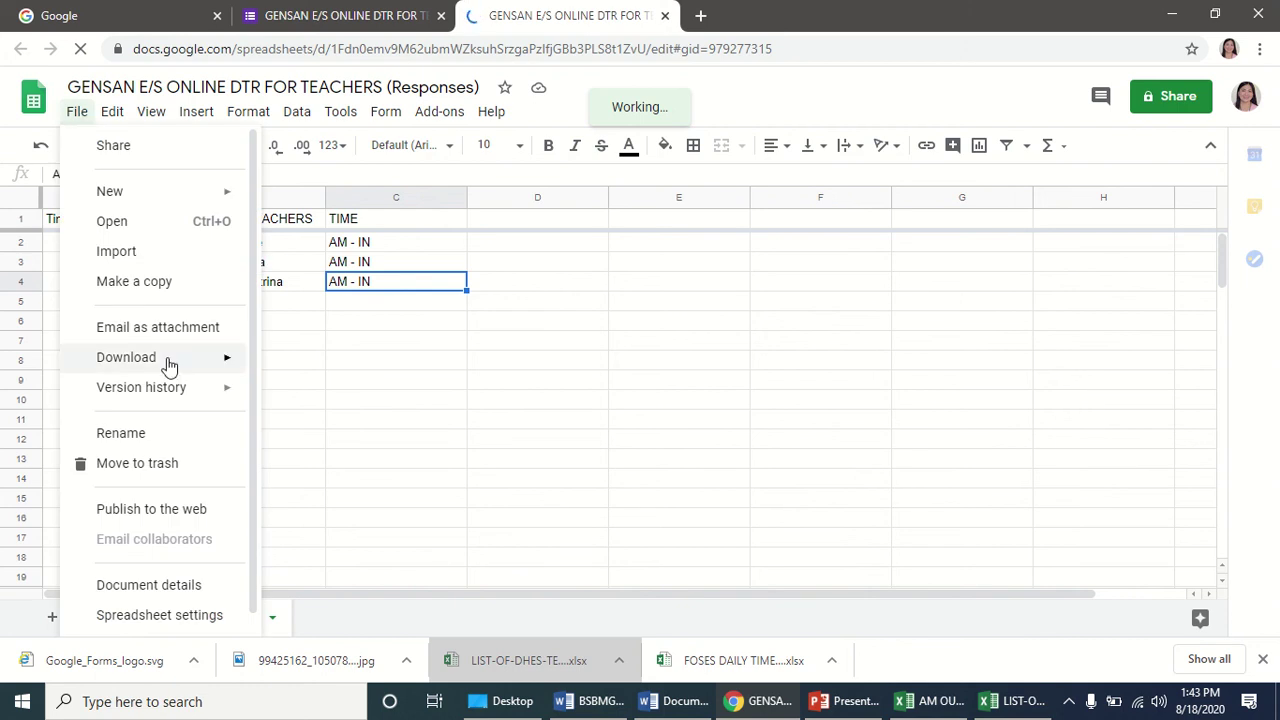
pyautogui.moveTo(174, 363)
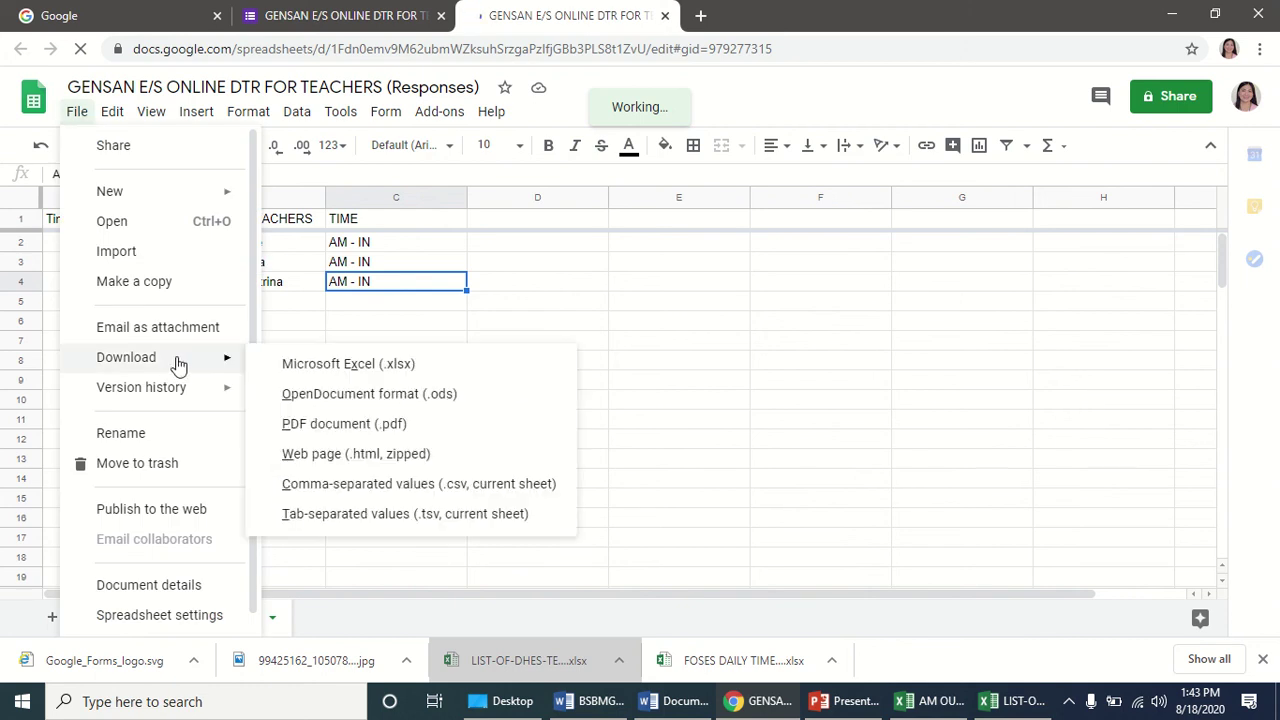
pyautogui.click(350, 365)
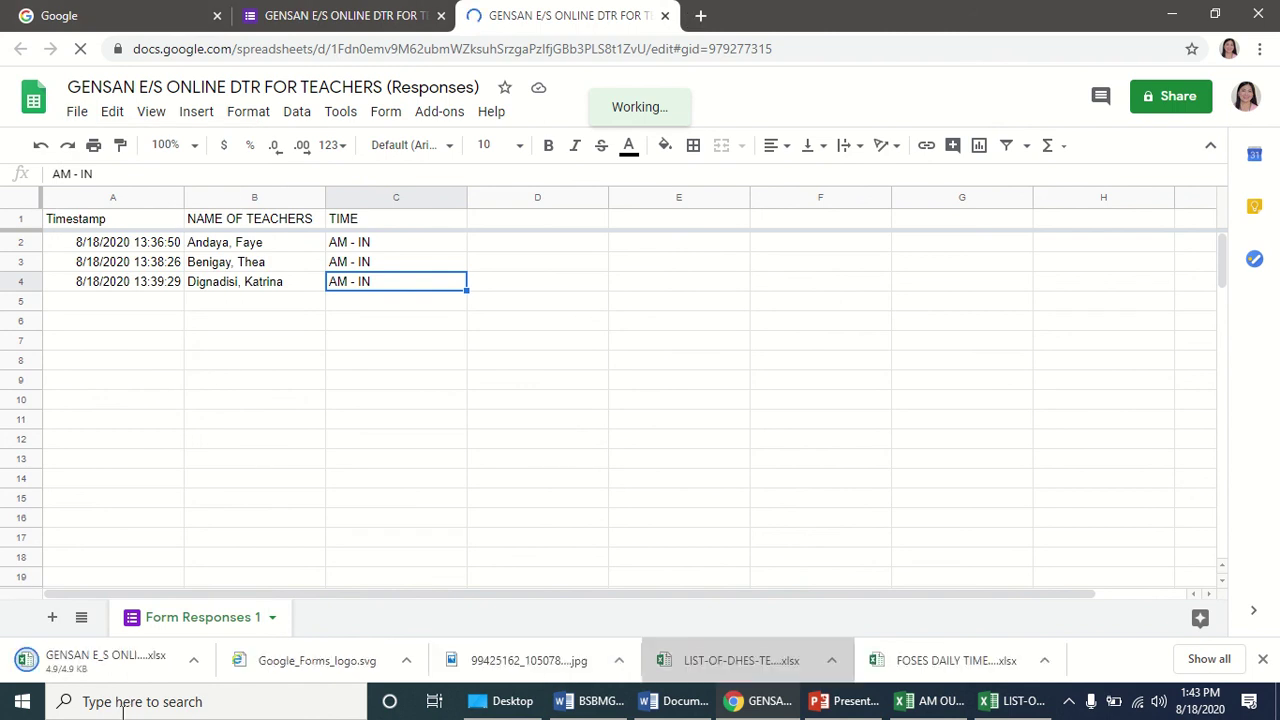
pyautogui.rightClick(85, 662)
pyautogui.click(140, 610)
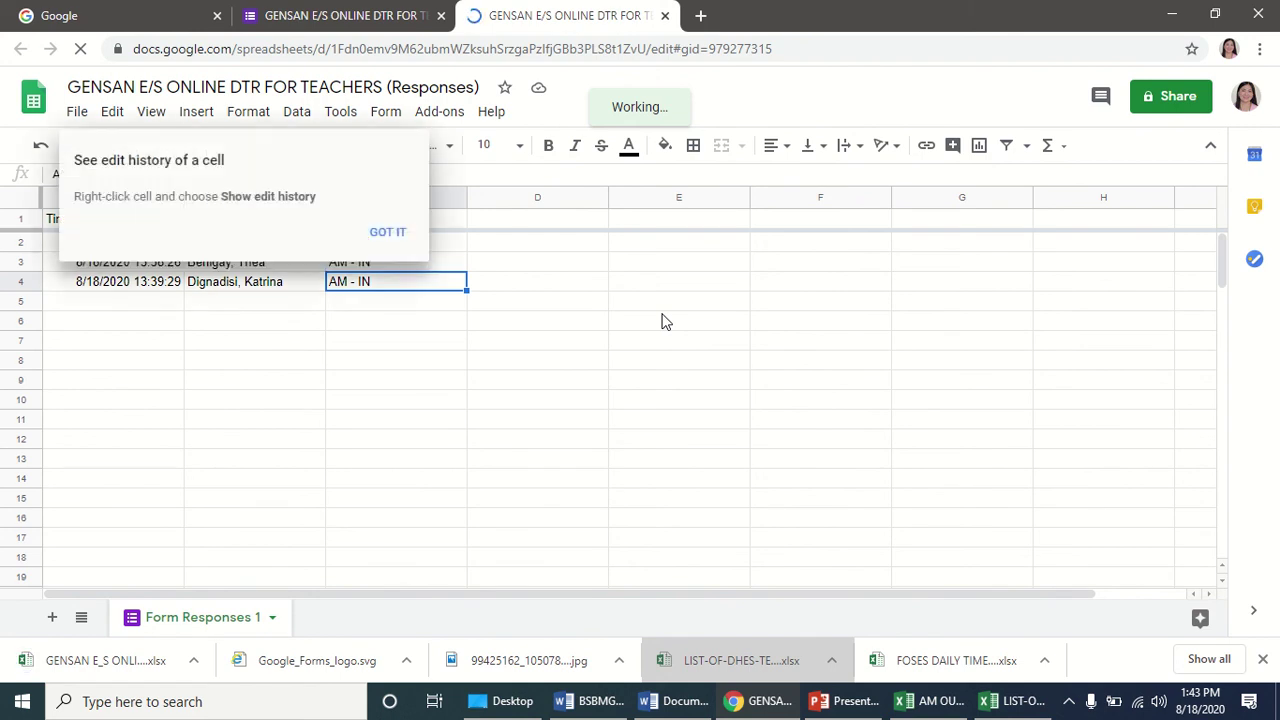
pyautogui.hotkey('alt', 'Tab')
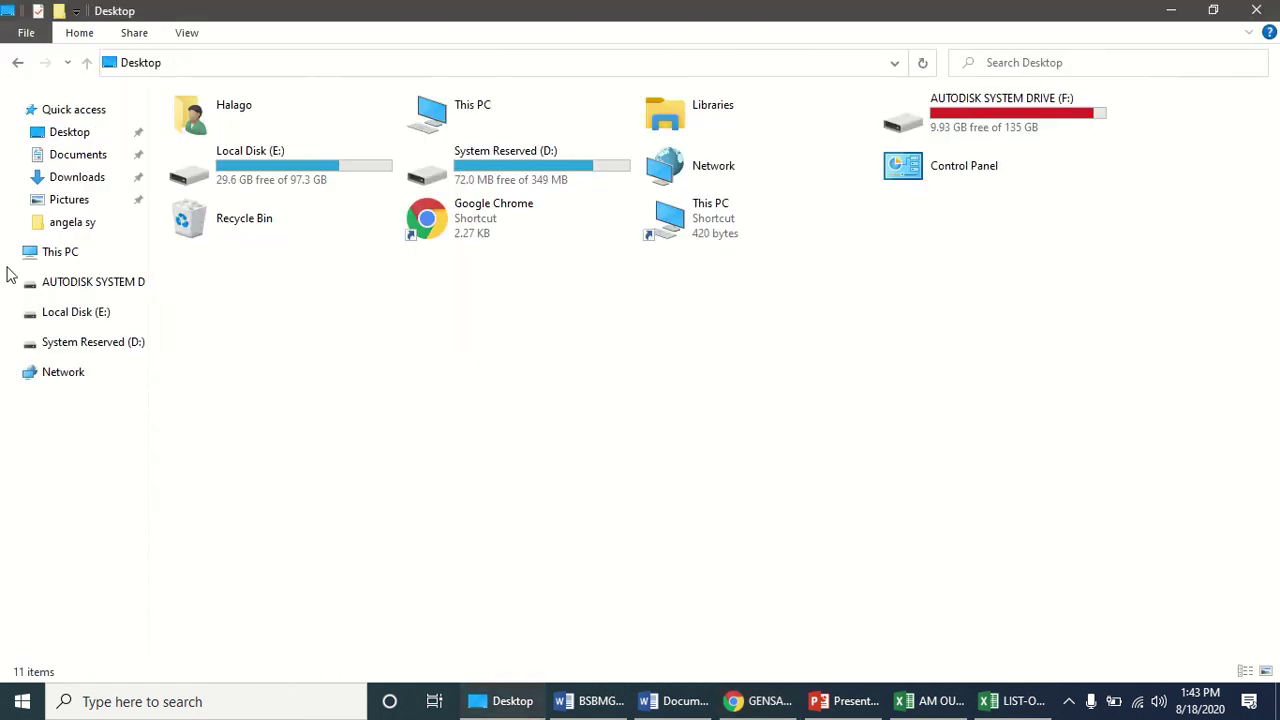
# Rename the downloaded GENSAN workbook in Downloads to '8182020 am in.xlsx'.
pyautogui.click(78, 178)
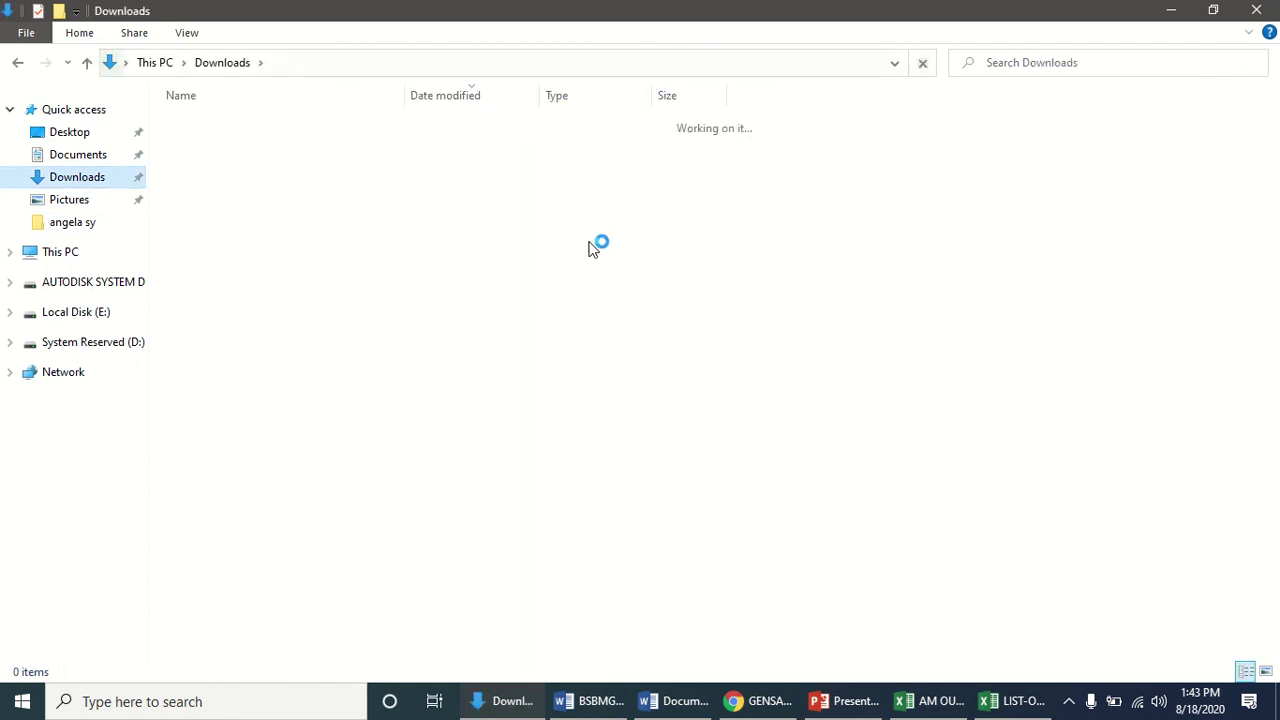
pyautogui.click(280, 148)
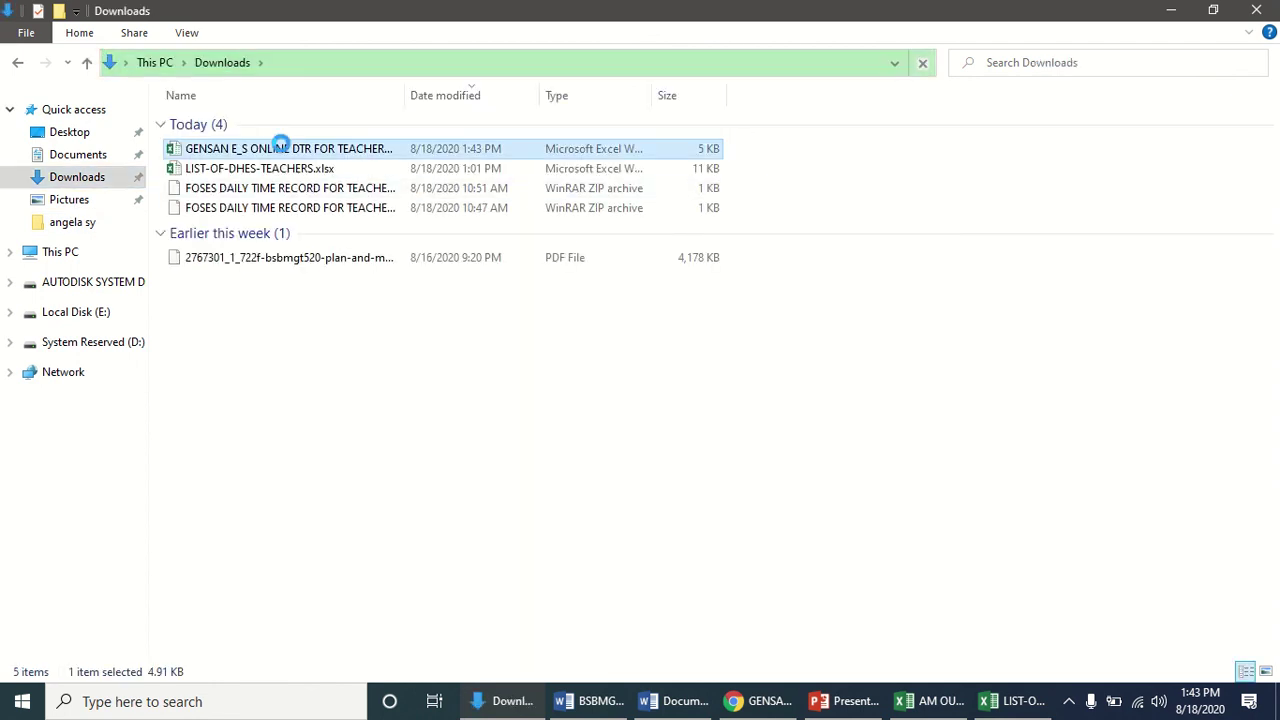
pyautogui.rightClick(280, 145)
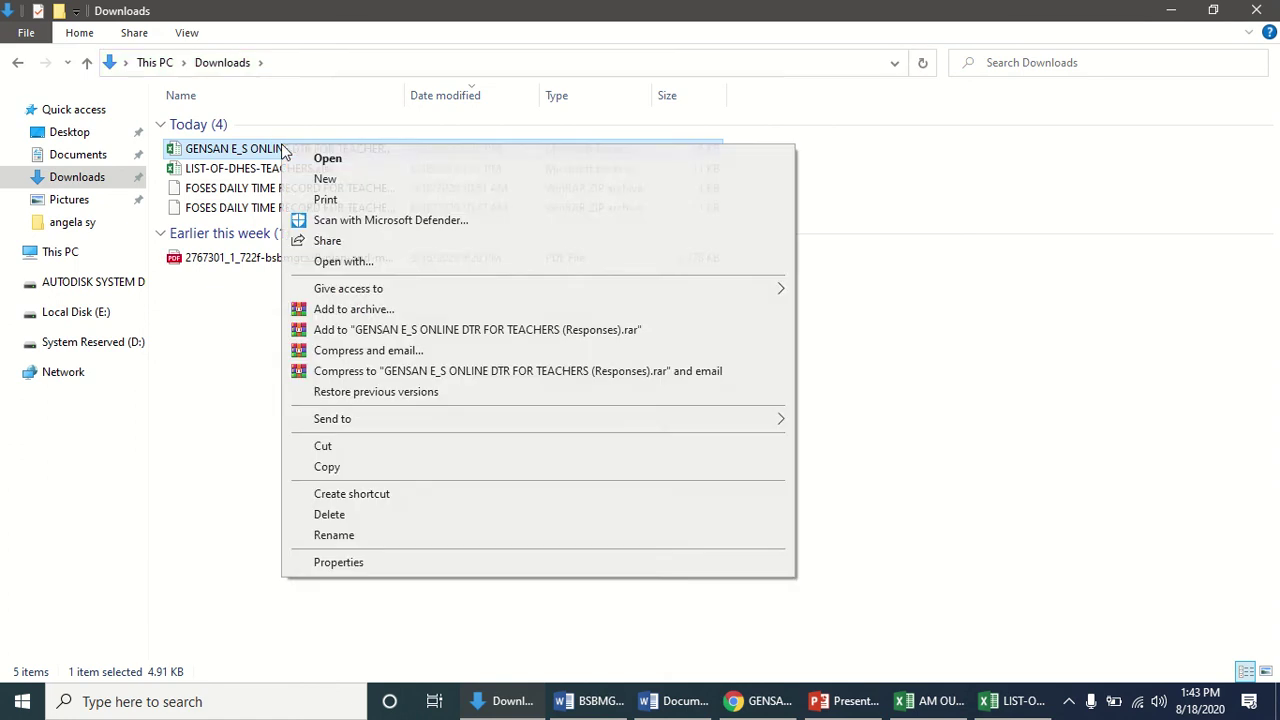
pyautogui.click(358, 537)
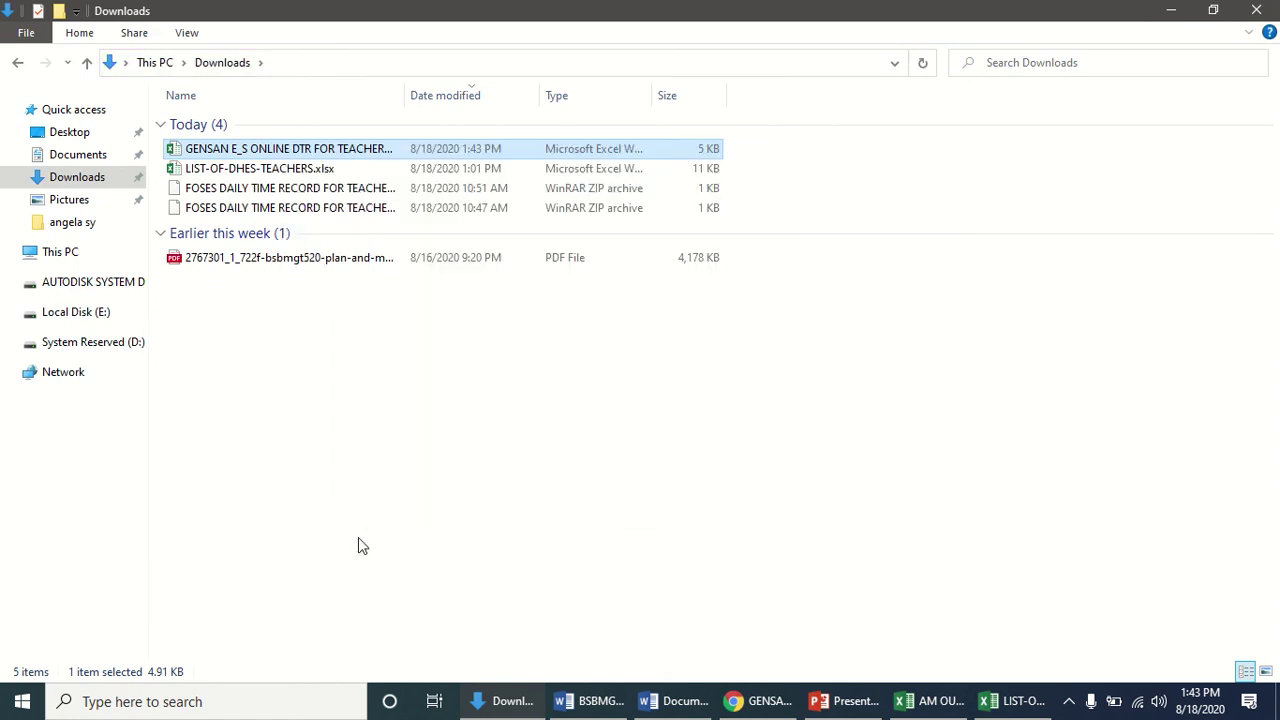
pyautogui.write('8')
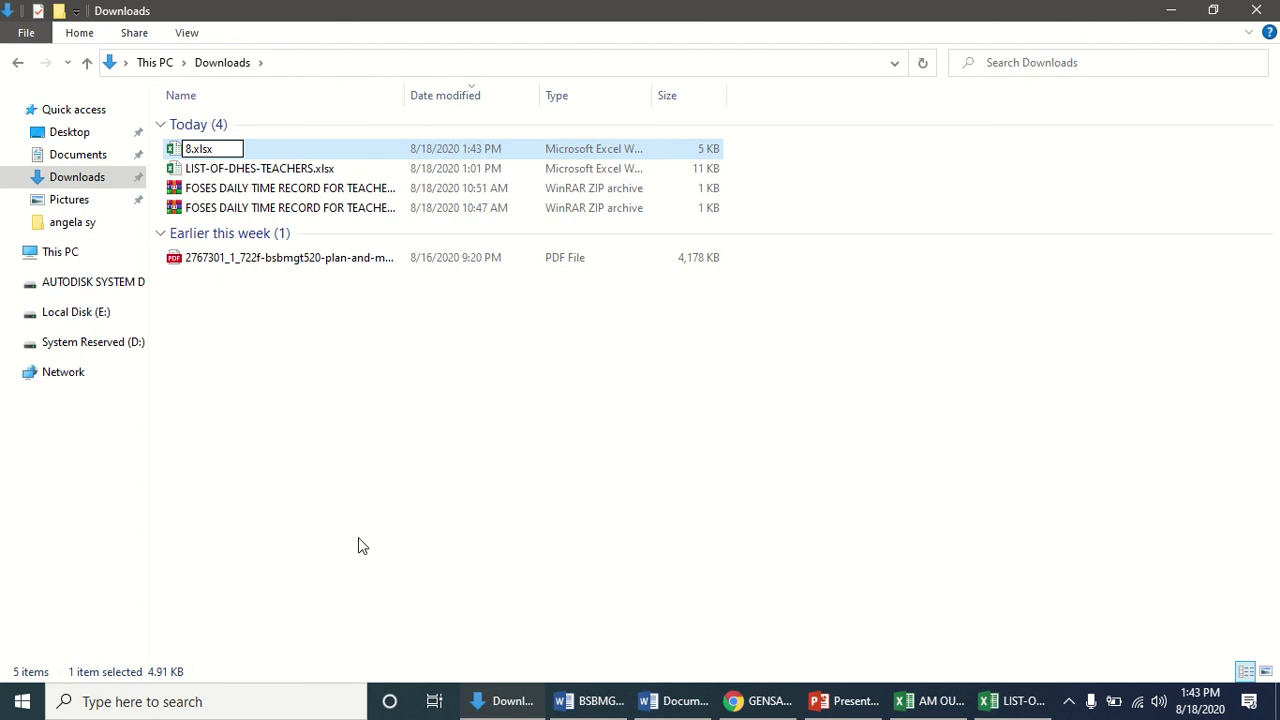
pyautogui.write('182020 am in')
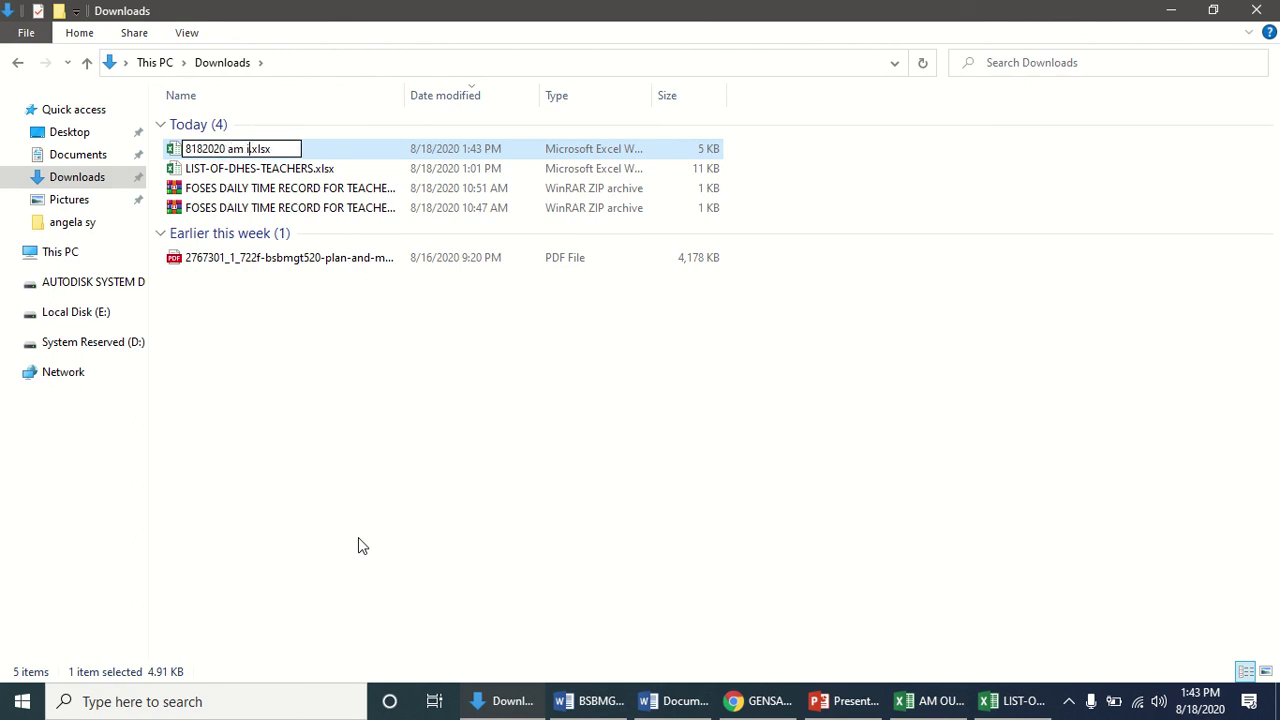
pyautogui.click(364, 263)
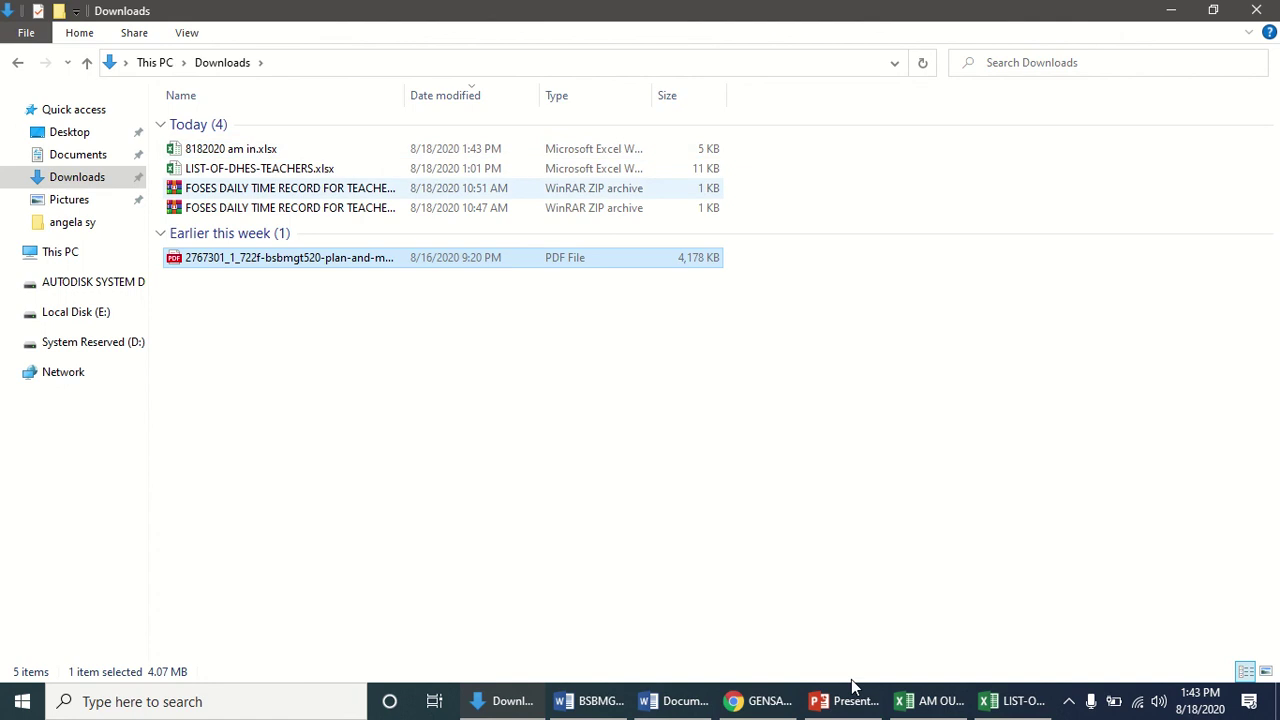
pyautogui.click(760, 701)
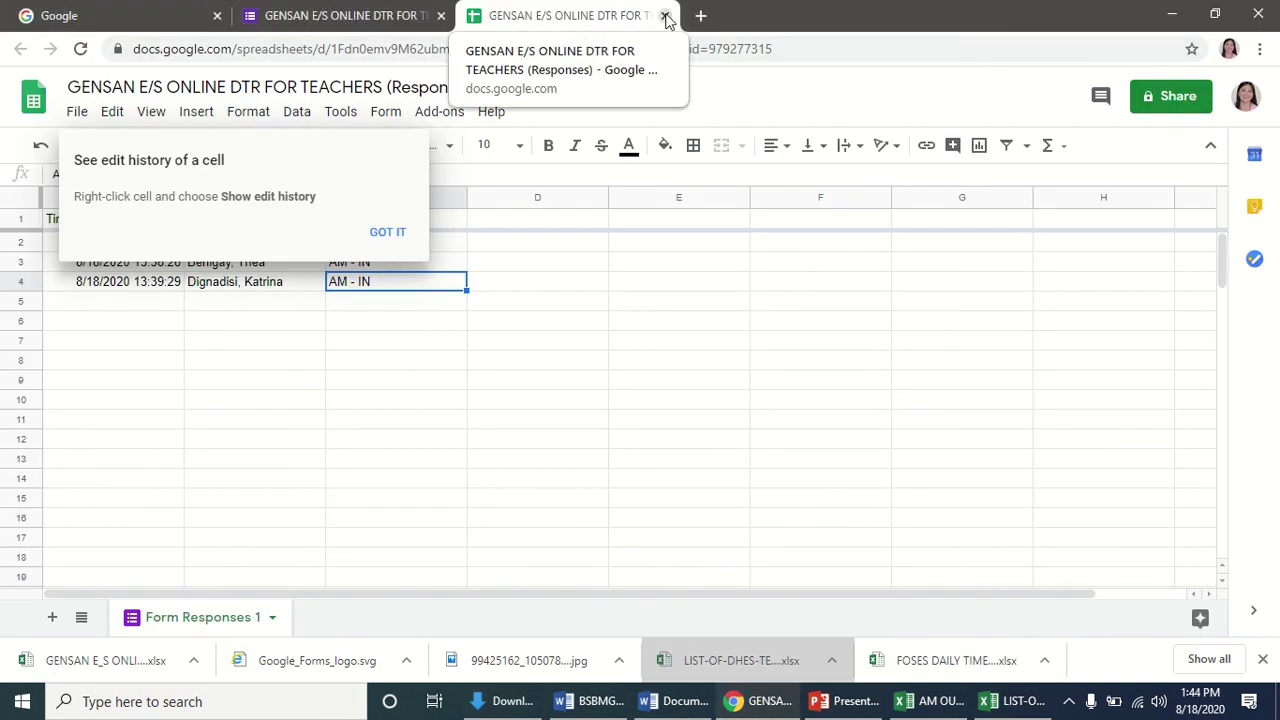
# Close the Google Sheets responses spreadsheet tab in Chrome.
pyautogui.click(665, 16)
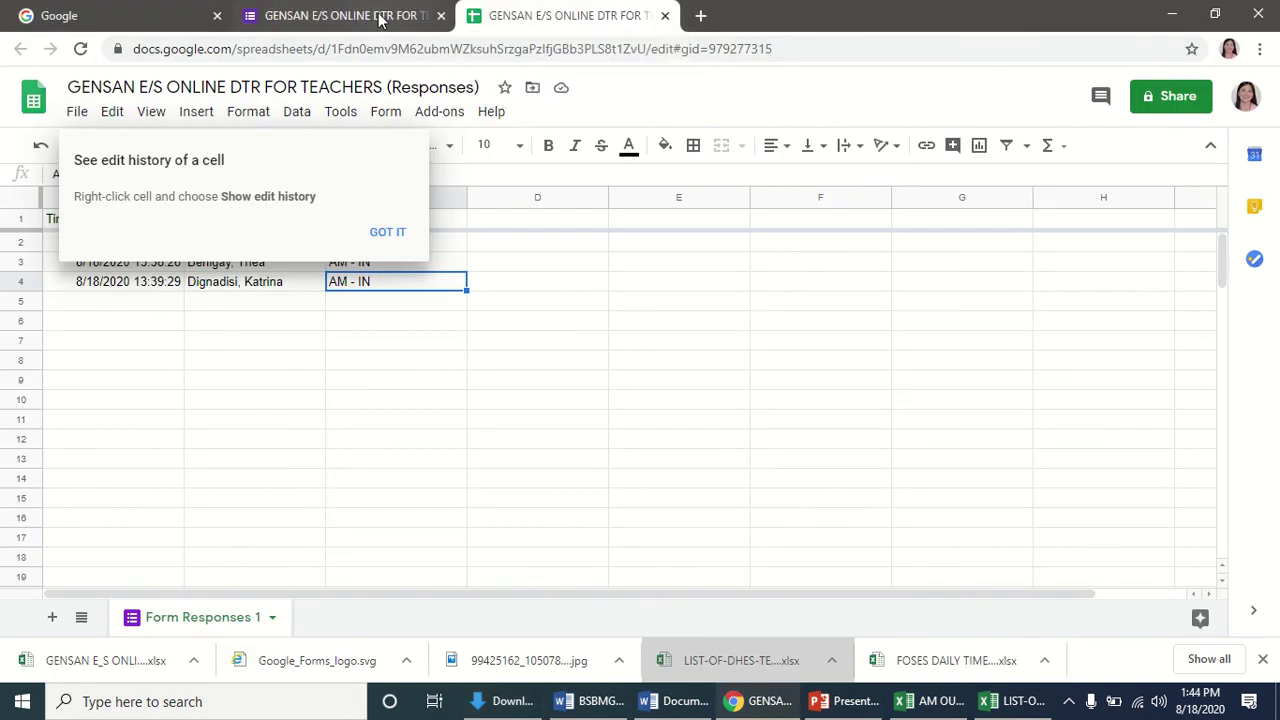